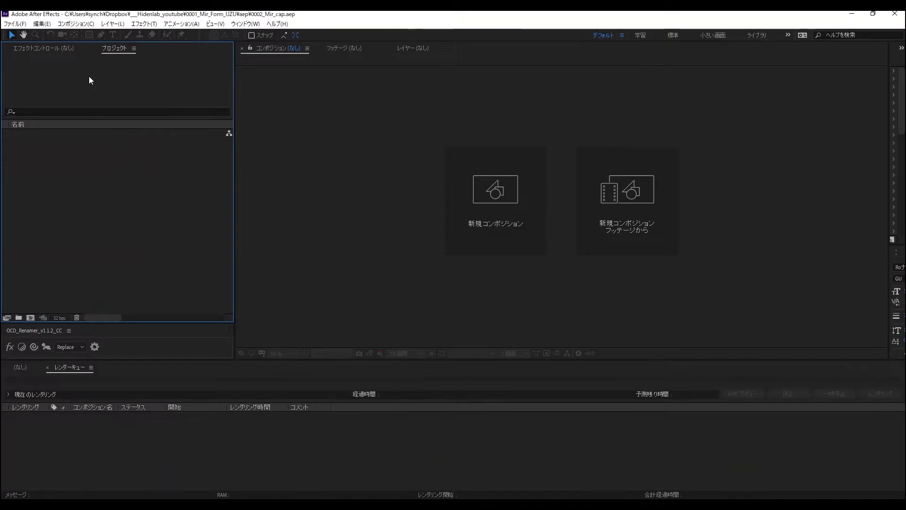
# - Create a new composition named Mir01 with a 15-second duration
pyautogui.click(75, 23)
pyautogui.click(78, 34)
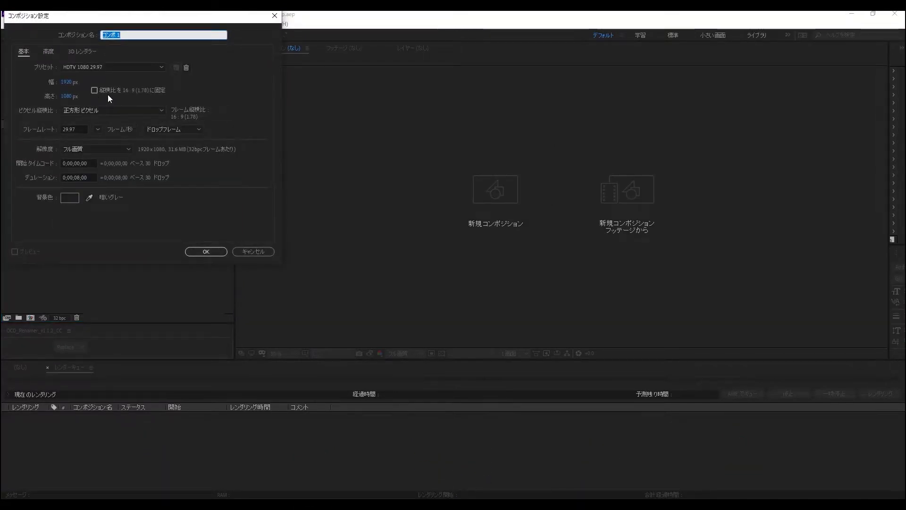
pyautogui.write('Mi')
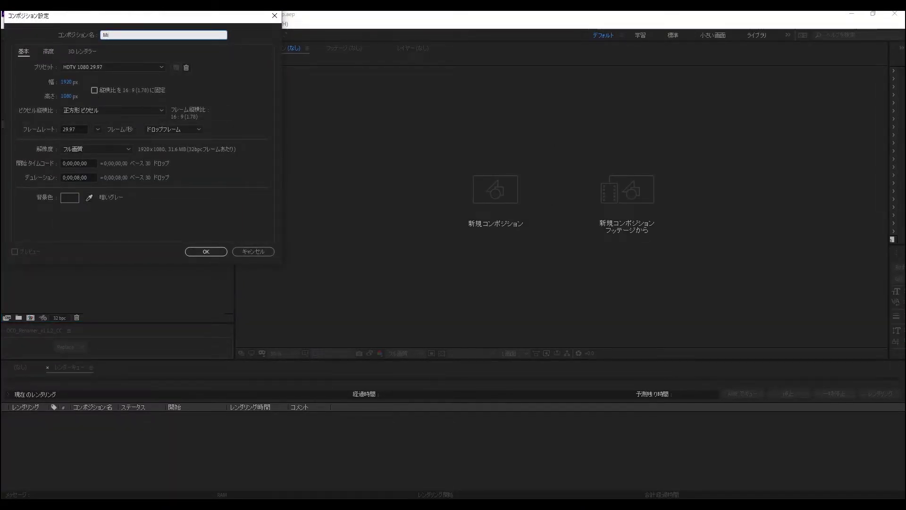
pyautogui.write('r01')
pyautogui.click(91, 177)
pyautogui.write('1500')
pyautogui.press('Return')
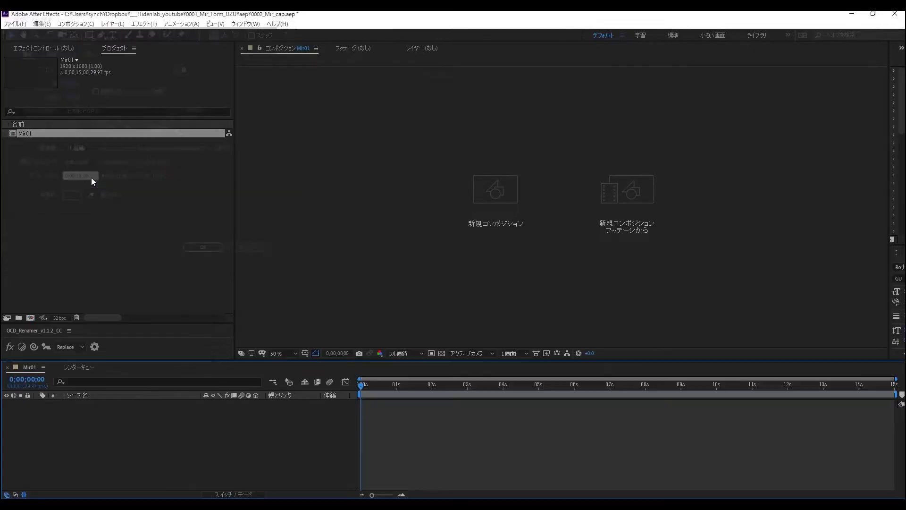
# - Add a comp-sized grey solid named Mir via Ctrl+Y
pyautogui.hotkey('ctrl', 'y')
pyautogui.write('Mir')
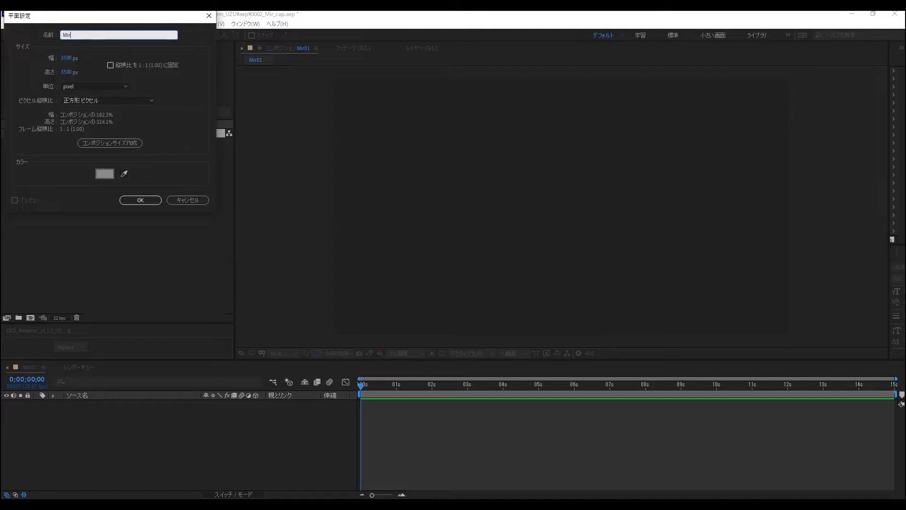
pyautogui.click(109, 143)
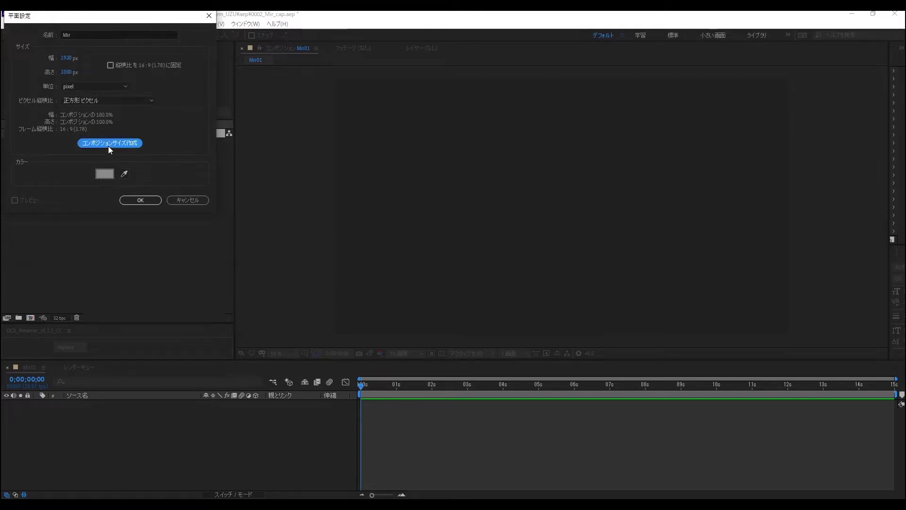
pyautogui.click(141, 200)
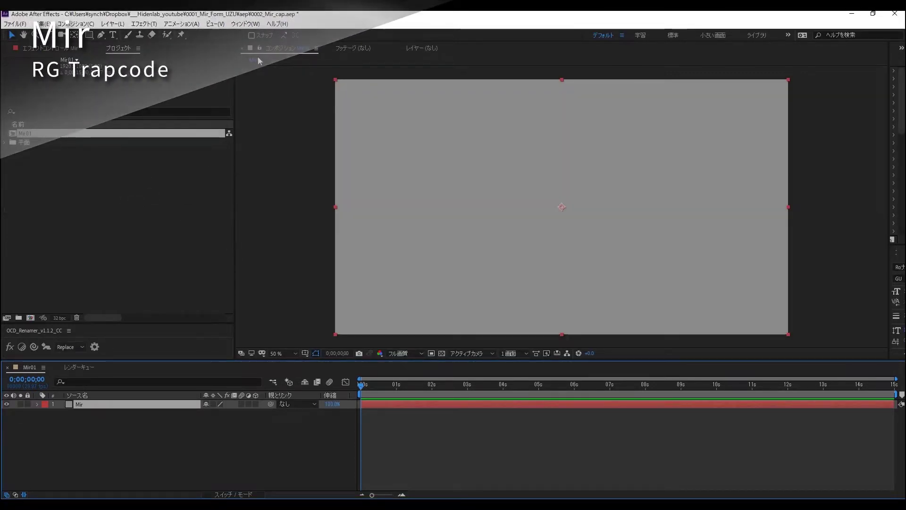
# - Search 'mir' in Effects & Presets and apply Mir 3 to the solid
pyautogui.moveTo(890, 127); pyautogui.dragTo(783, 125)
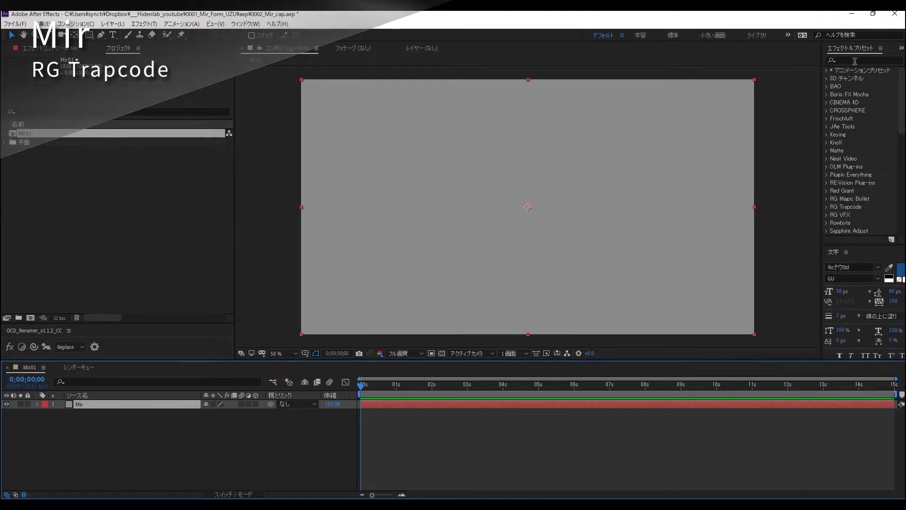
pyautogui.write('mir')
pyautogui.doubleClick(813, 94)
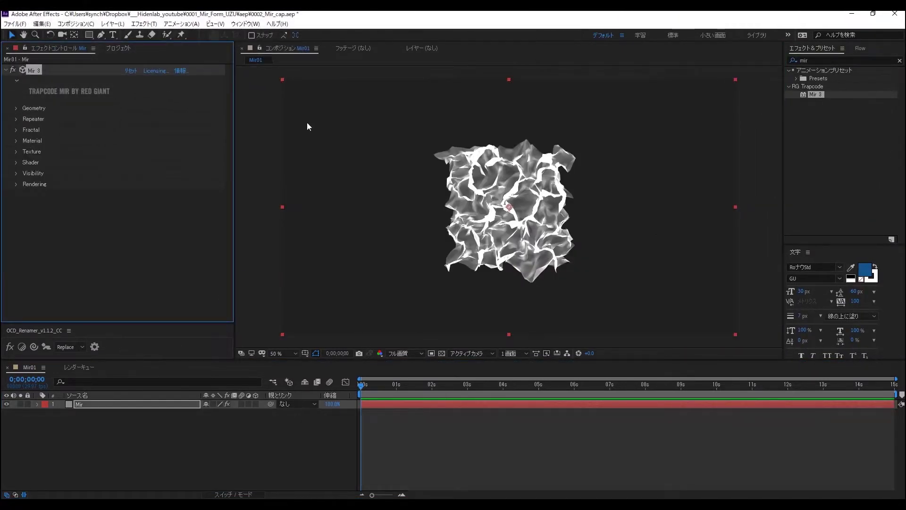
# - In Mir's Geometry, set Size to XYZ Individual with Size X 2500 and Size Y 900
pyautogui.click(17, 108)
pyautogui.scroll(-1, 205, 133)
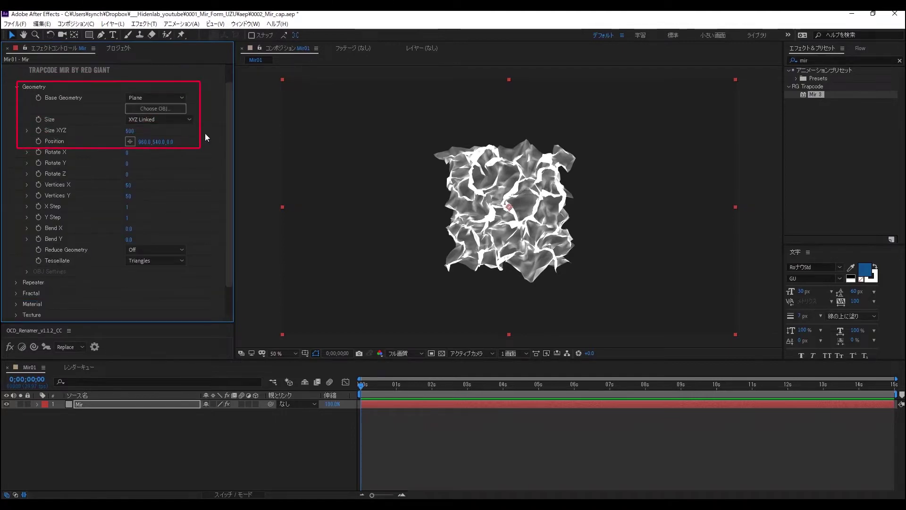
pyautogui.click(155, 120)
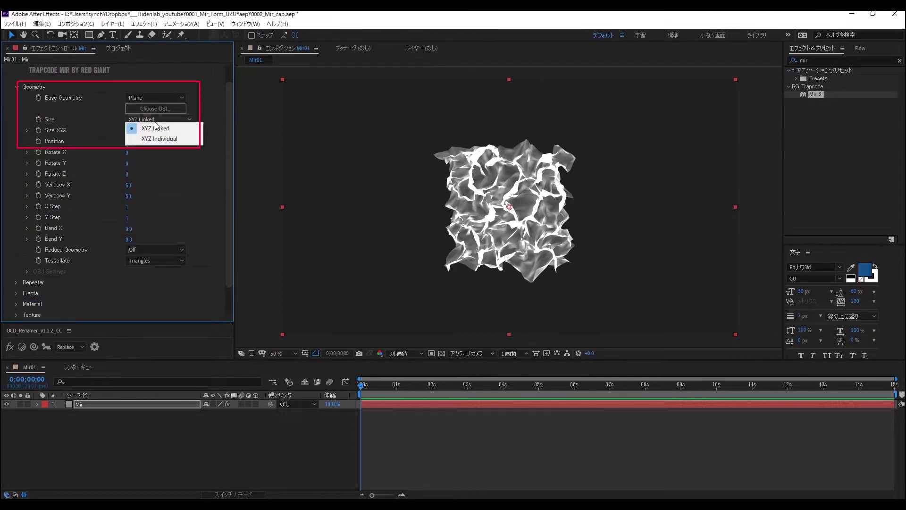
pyautogui.click(155, 139)
pyautogui.moveTo(129, 130)
pyautogui.mouseDown()
pyautogui.moveTo(142, 141)
pyautogui.moveTo(136, 131)
pyautogui.mouseUp()
pyautogui.click(135, 133)
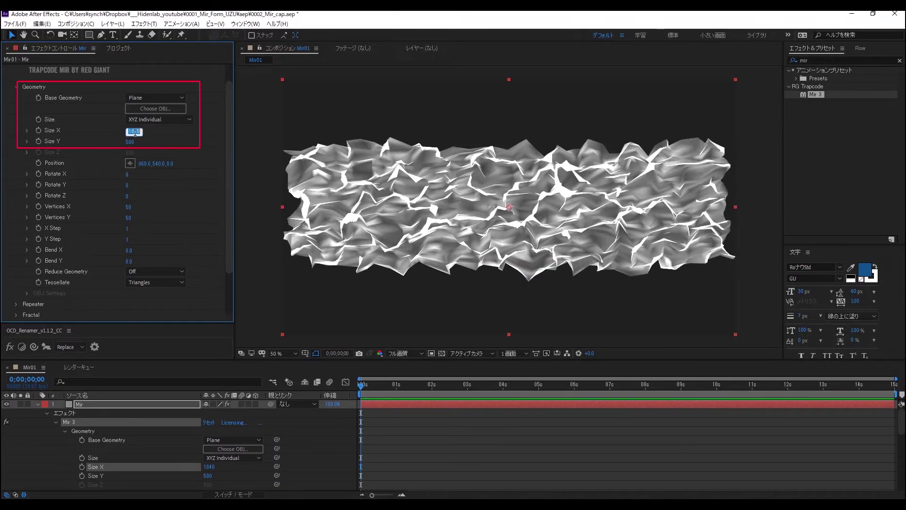
pyautogui.write('2500')
pyautogui.press('Return')
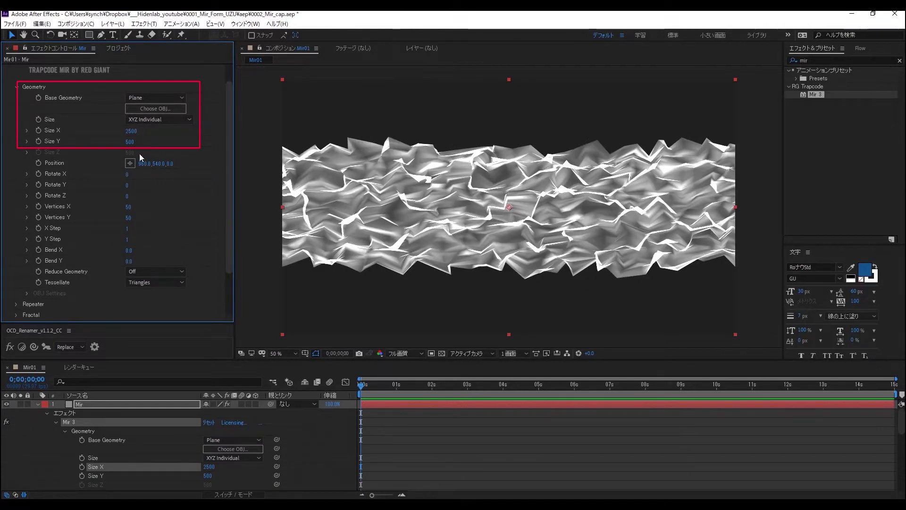
pyautogui.moveTo(130, 142)
pyautogui.mouseDown()
pyautogui.moveTo(161, 142)
pyautogui.moveTo(131, 144)
pyautogui.mouseUp()
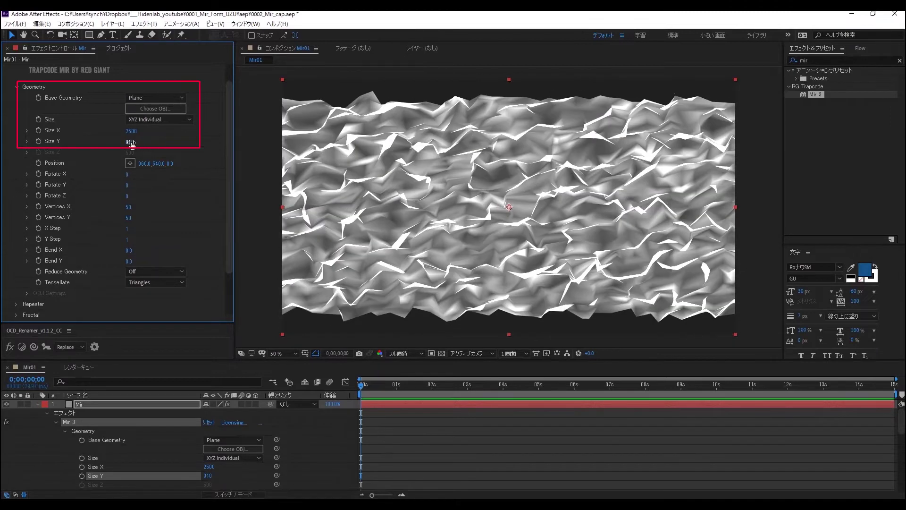
pyautogui.write('00')
pyautogui.press('Return')
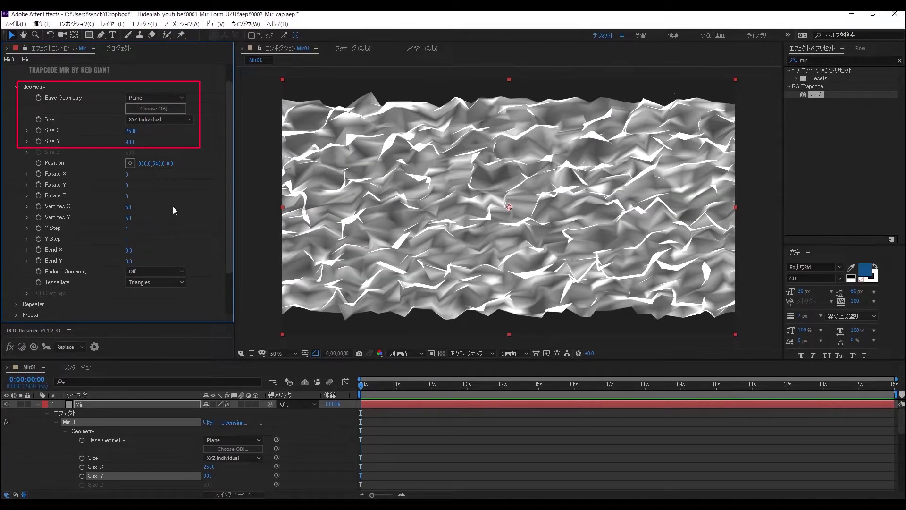
pyautogui.scroll(-1, 135, 163)
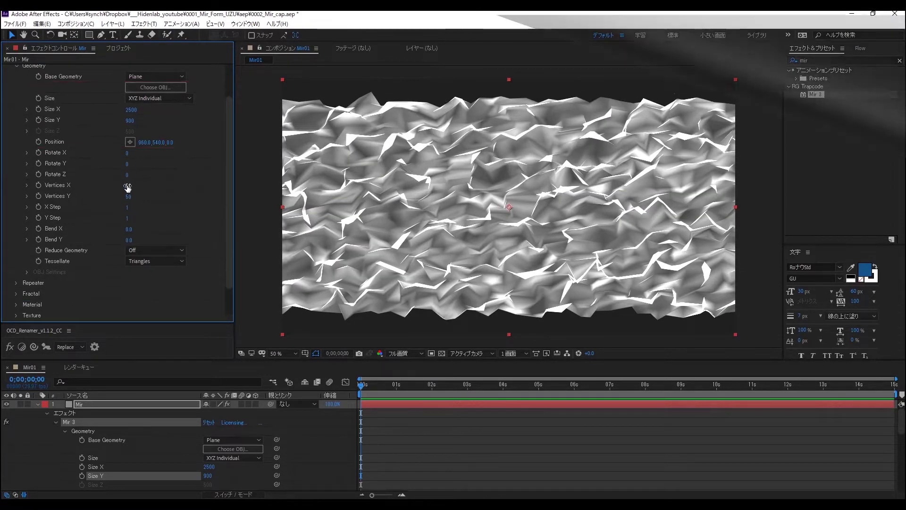
# - Set Mir's Vertices X and Vertices Y both to 1500
pyautogui.moveTo(128, 185)
pyautogui.mouseDown()
pyautogui.moveTo(286, 173)
pyautogui.moveTo(563, 212)
pyautogui.mouseUp()
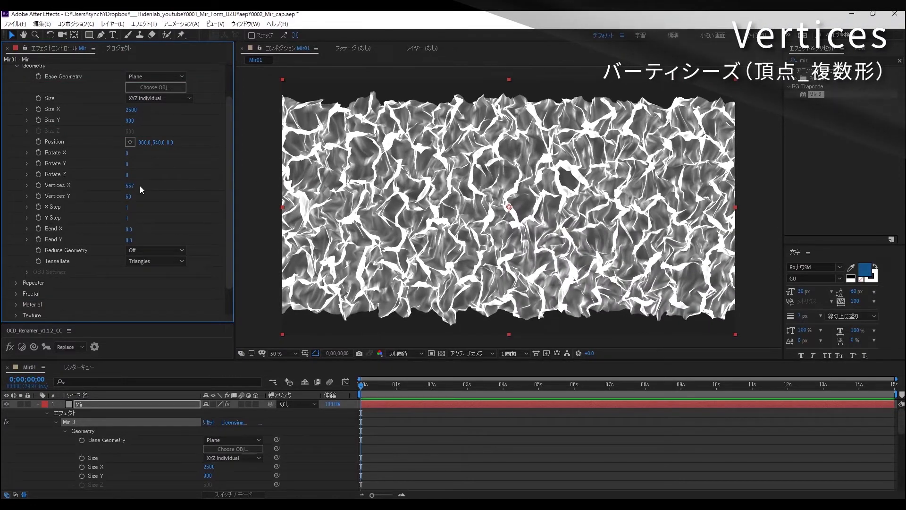
pyautogui.moveTo(130, 196); pyautogui.dragTo(372, 177)
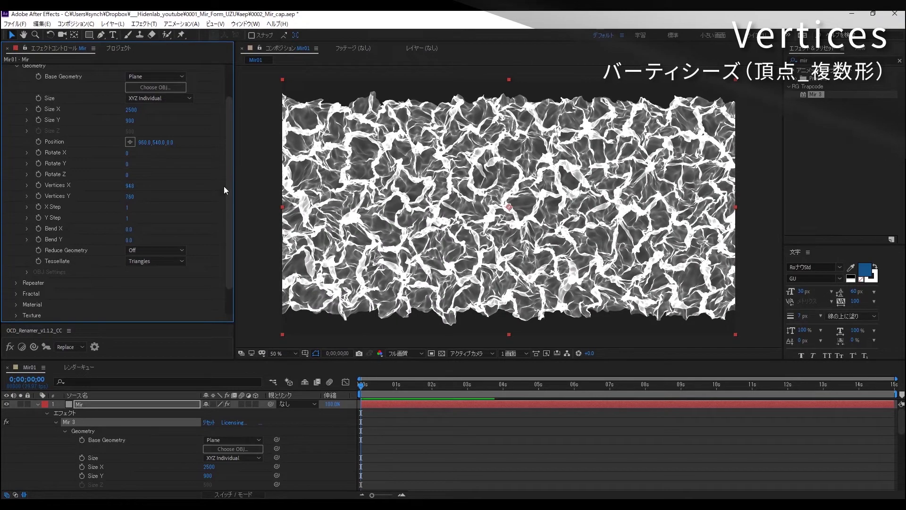
pyautogui.click(131, 186)
pyautogui.write('1500')
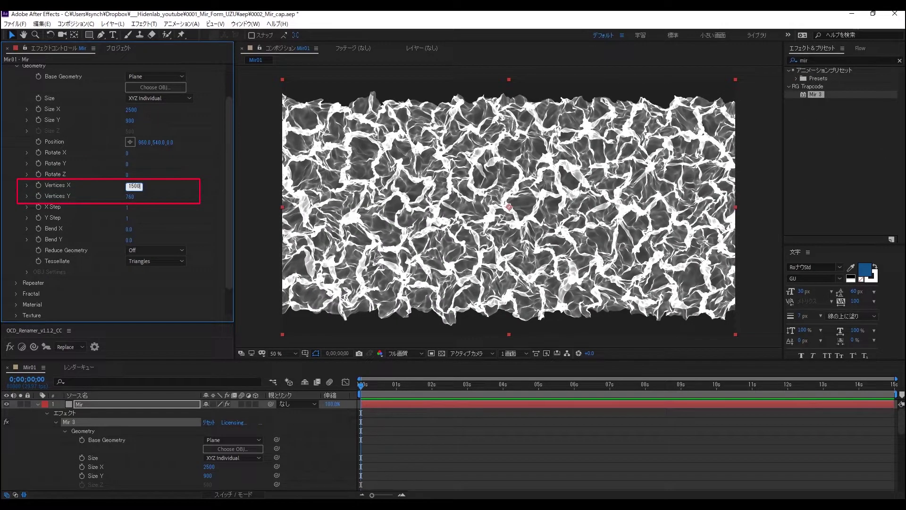
pyautogui.press('Tab')
pyautogui.write('1500')
pyautogui.scroll(-3, 125, 179)
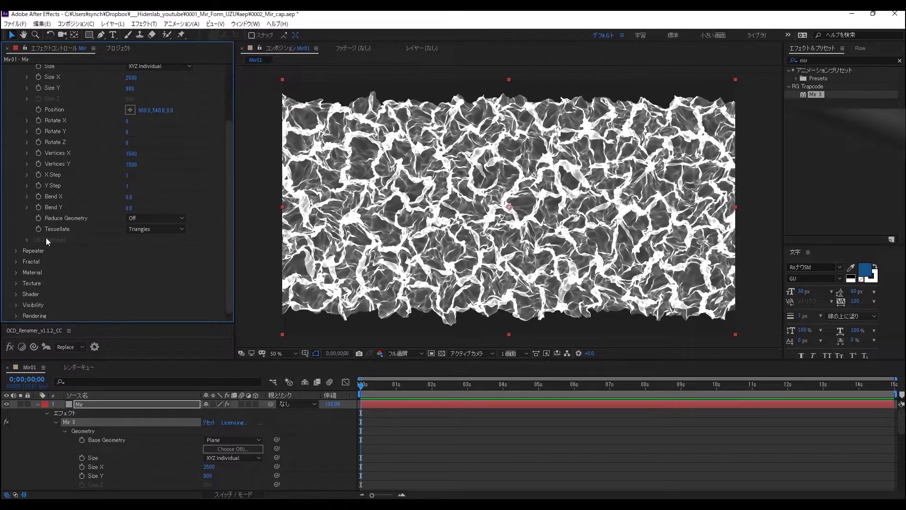
# - Expand Mir's Fractal settings and raise Amplitude to 116
pyautogui.click(17, 261)
pyautogui.scroll(-8, 30, 255)
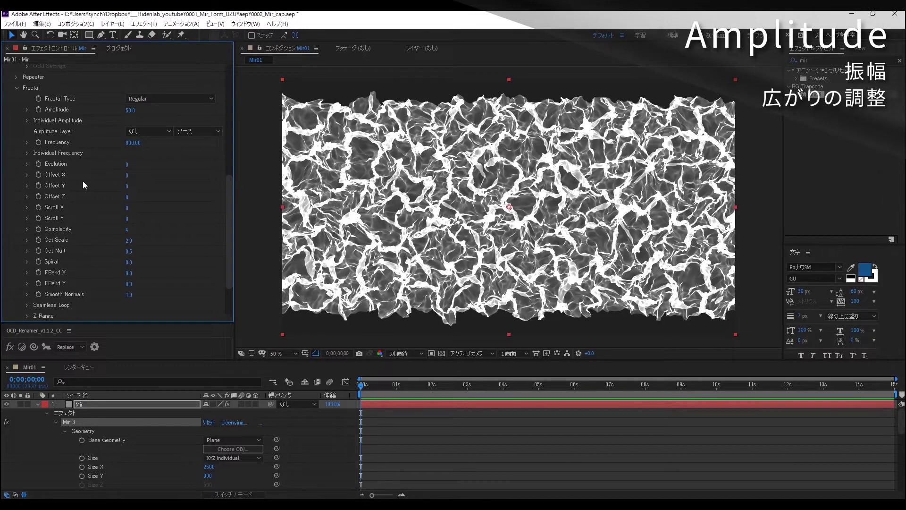
pyautogui.moveTo(130, 111); pyautogui.dragTo(143, 109)
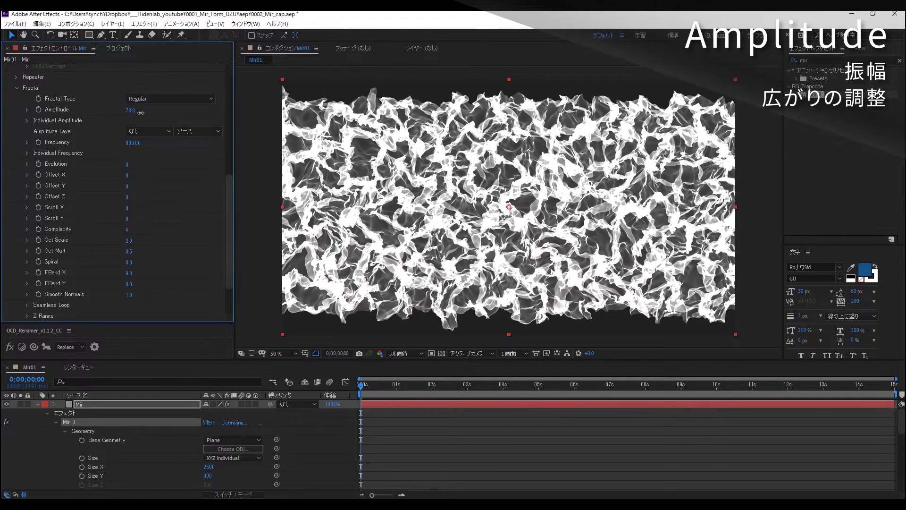
pyautogui.click(131, 111)
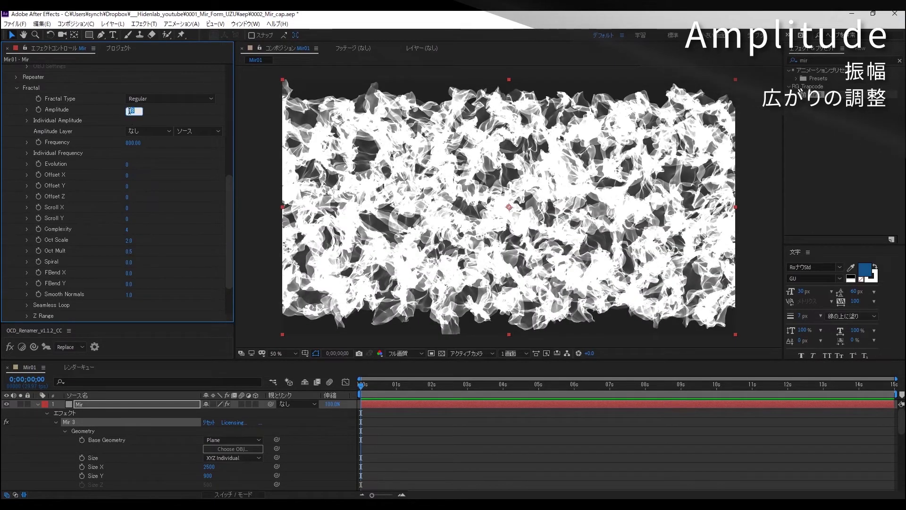
pyautogui.write('116')
pyautogui.press('Return')
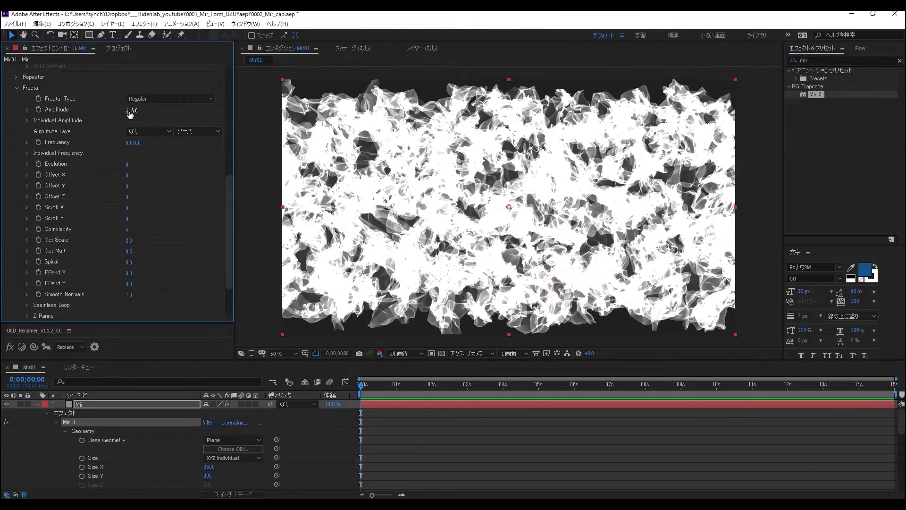
# - Create a new 2000×2000 composition named Mir_Amp
pyautogui.click(75, 24)
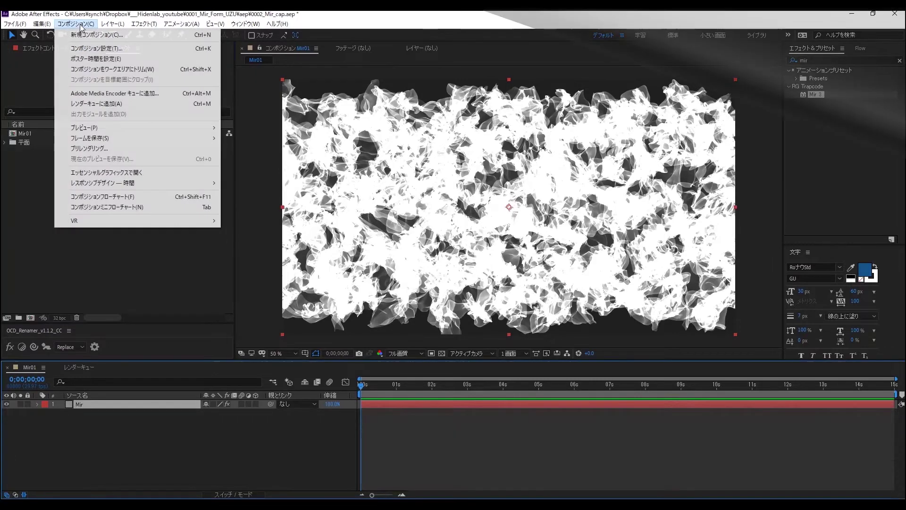
pyautogui.click(81, 34)
pyautogui.write('2000')
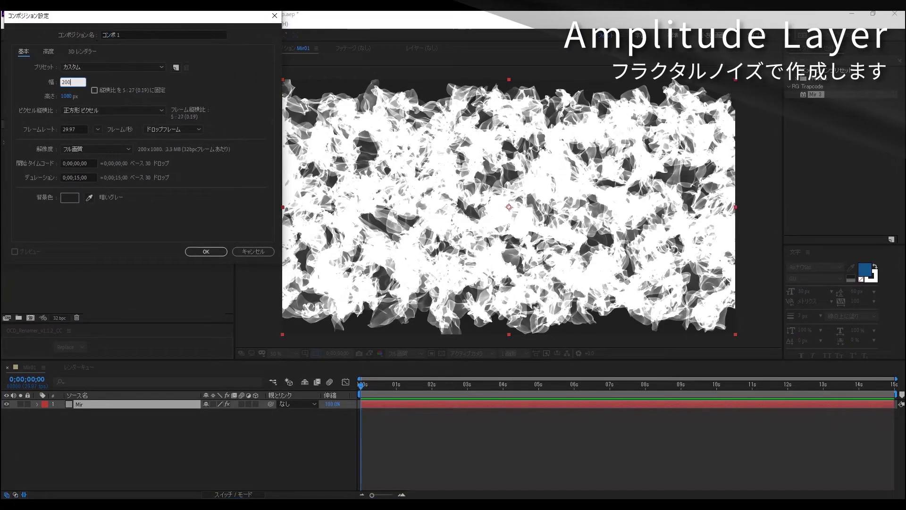
pyautogui.press('Tab')
pyautogui.write('2000')
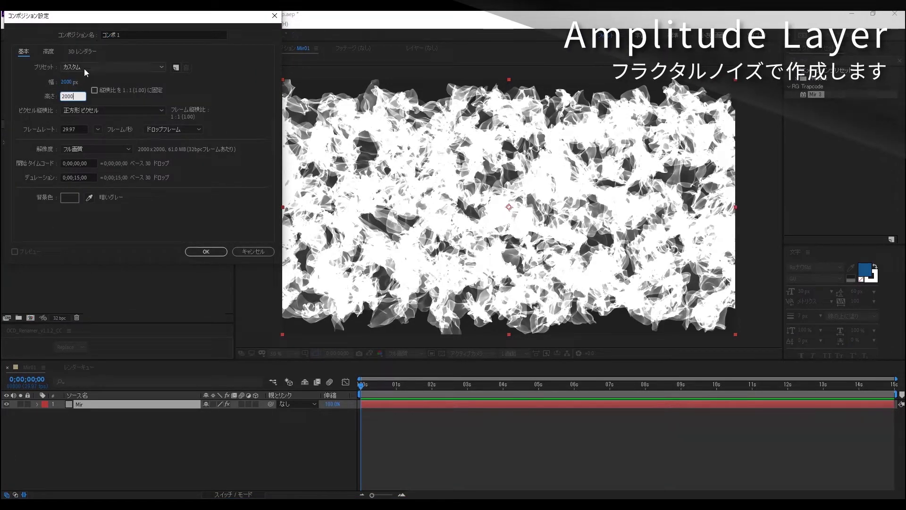
pyautogui.click(114, 35)
pyautogui.write('Mir_Amp')
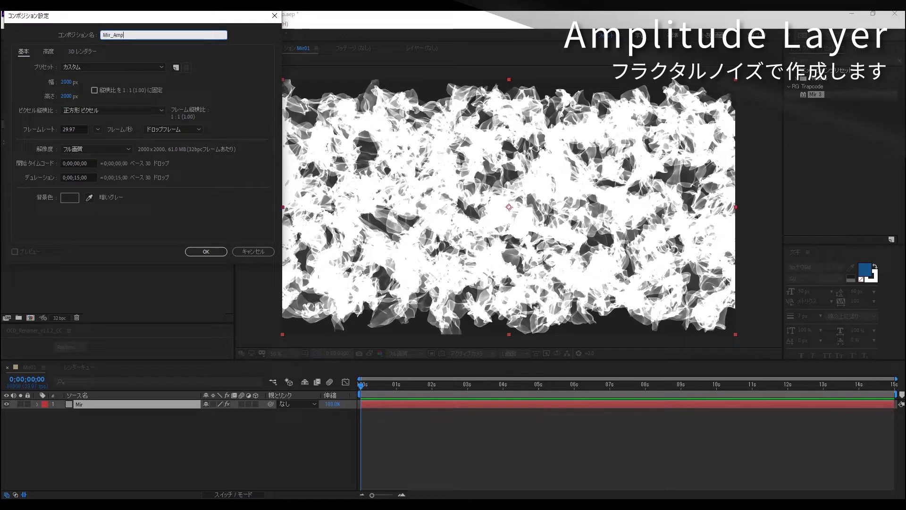
pyautogui.press('Return')
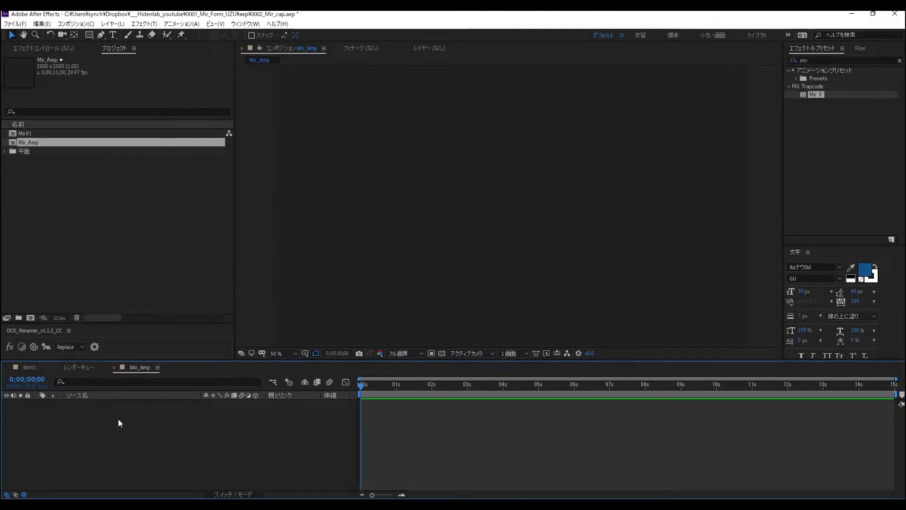
# - Add a black solid to Mir_Amp and apply Fractal Noise to it
pyautogui.hotkey('ctrl', 'y')
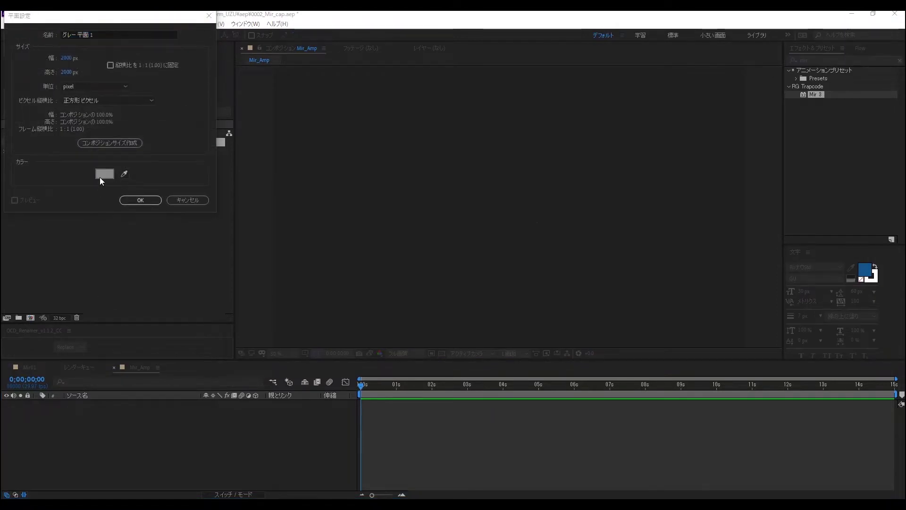
pyautogui.click(104, 173)
pyautogui.click(219, 34)
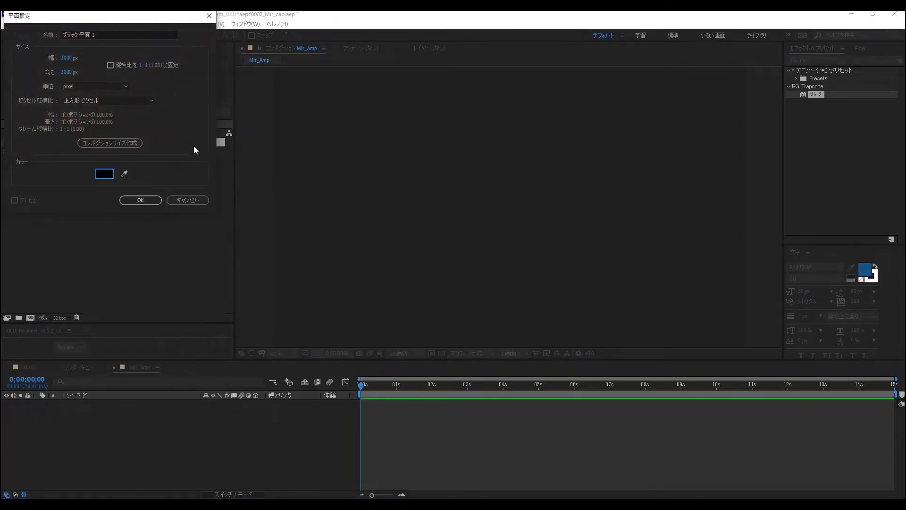
pyautogui.click(160, 201)
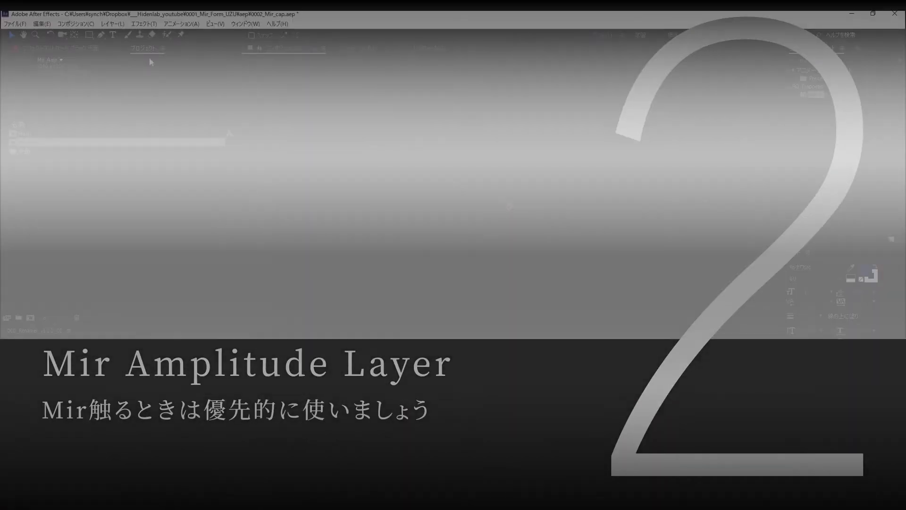
pyautogui.click(146, 25)
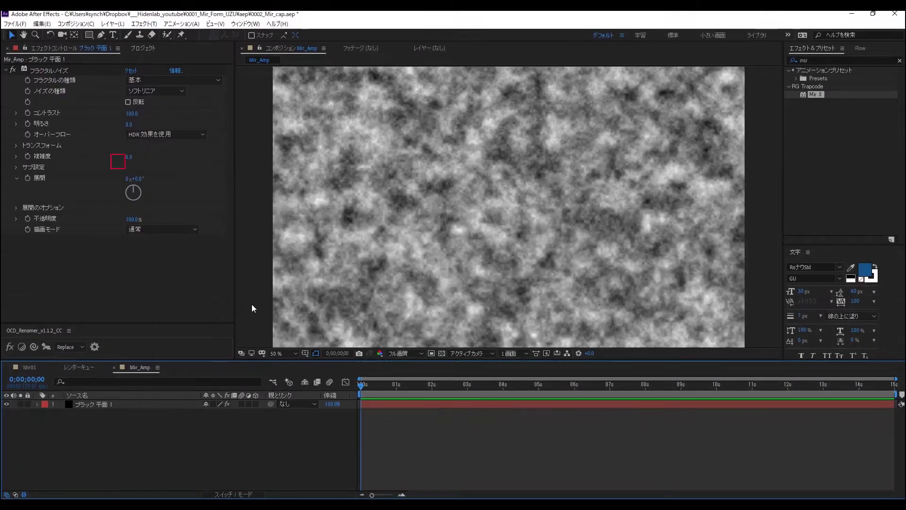
# - Set Fractal Noise Contrast to 550 and turn off Uniform Scaling
pyautogui.moveTo(131, 113); pyautogui.dragTo(201, 104)
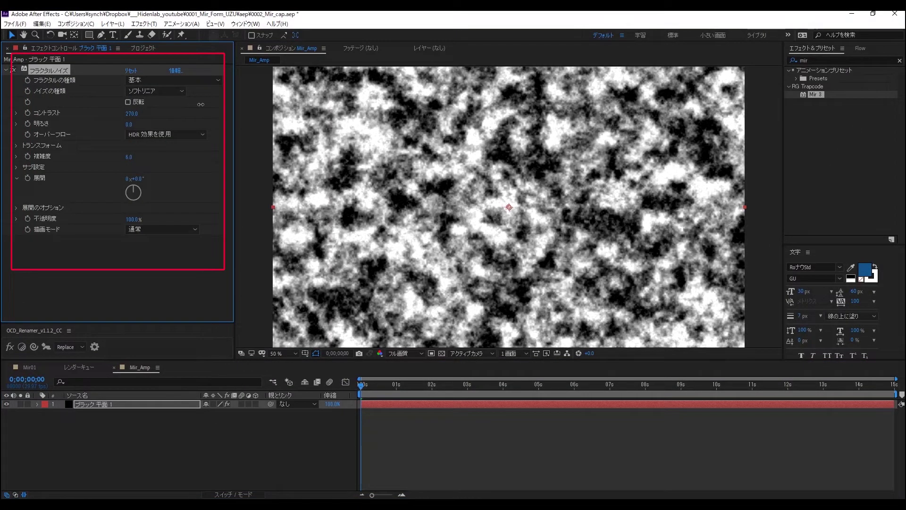
pyautogui.click(131, 113)
pyautogui.write('55')
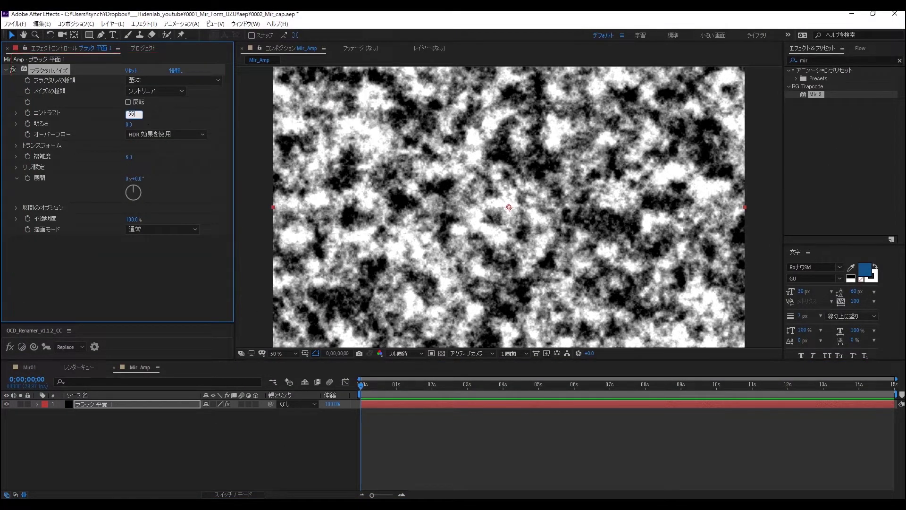
pyautogui.write('0.0')
pyautogui.press('Return')
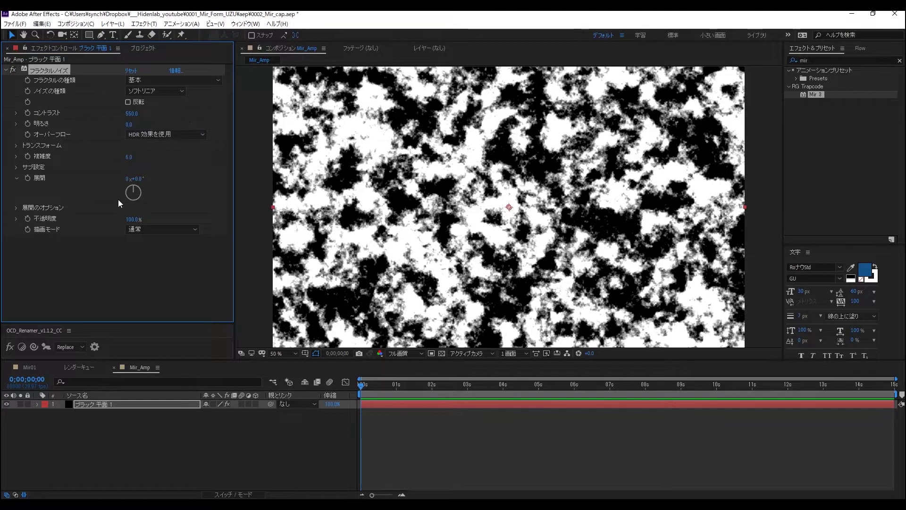
pyautogui.click(16, 145)
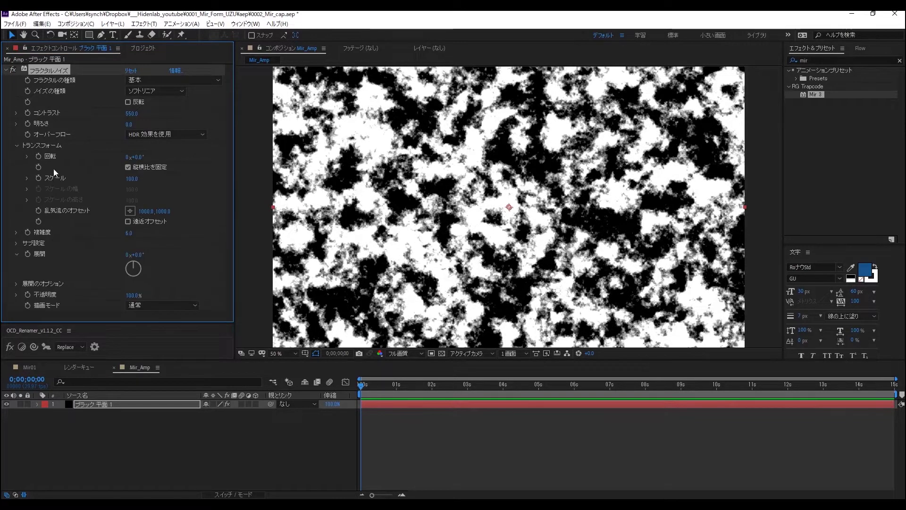
pyautogui.click(128, 167)
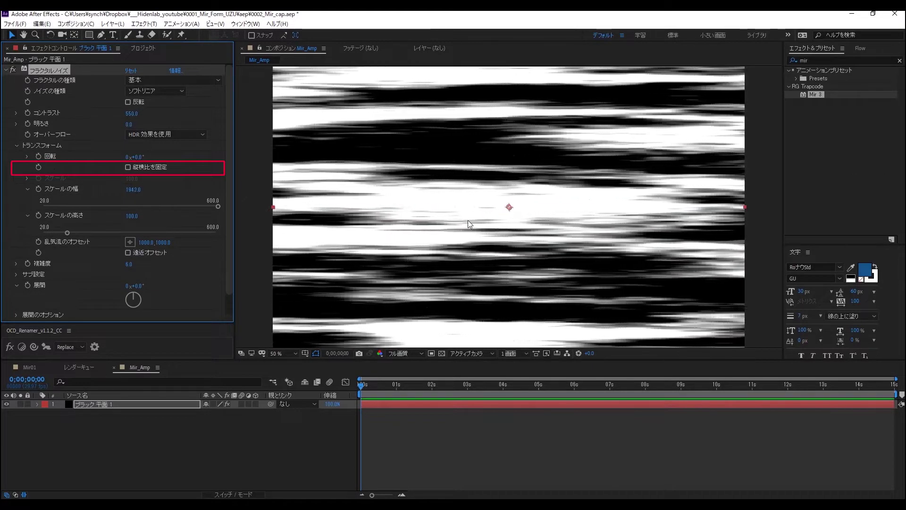
# - Set the noise Scale Width to 4630
pyautogui.click(133, 190)
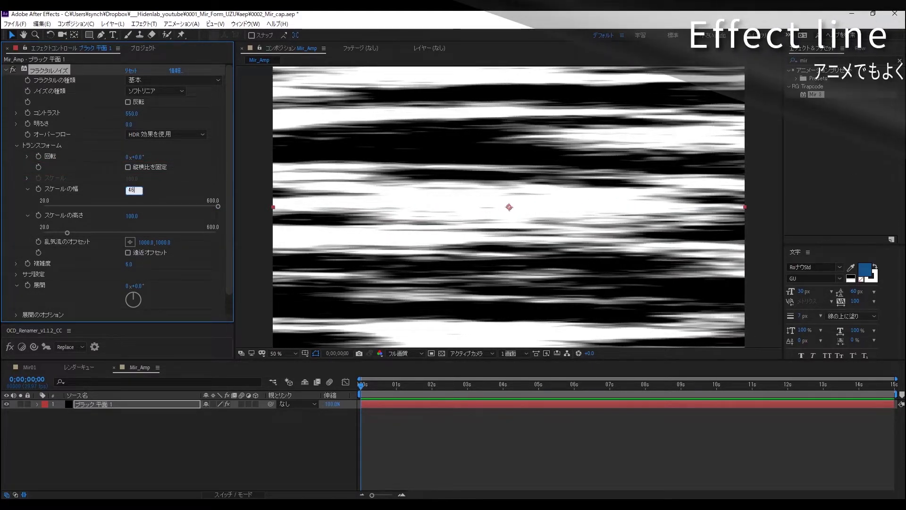
pyautogui.write('4000')
pyautogui.press('Return')
pyautogui.moveTo(132, 190); pyautogui.dragTo(138, 191)
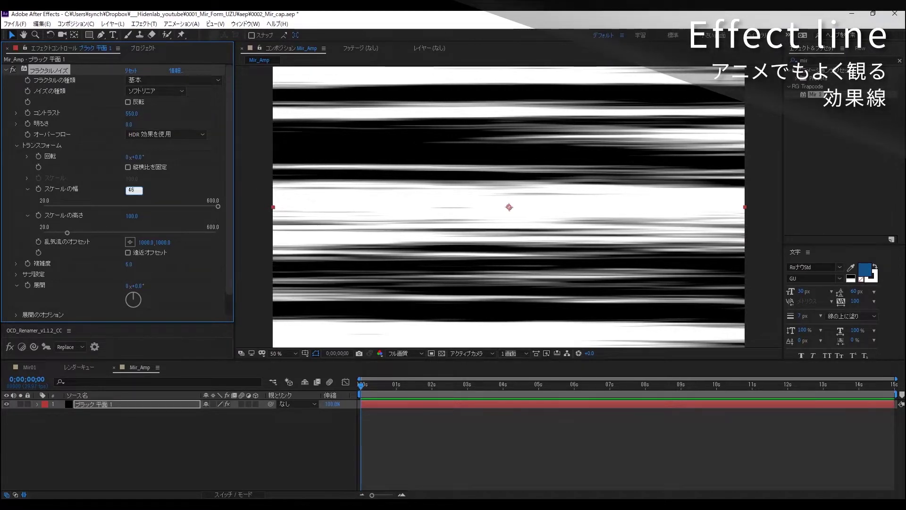
pyautogui.write('30')
pyautogui.press('Return')
# - Set the noise Scale Height to 44 for thin horizontal streaks
pyautogui.click(132, 216)
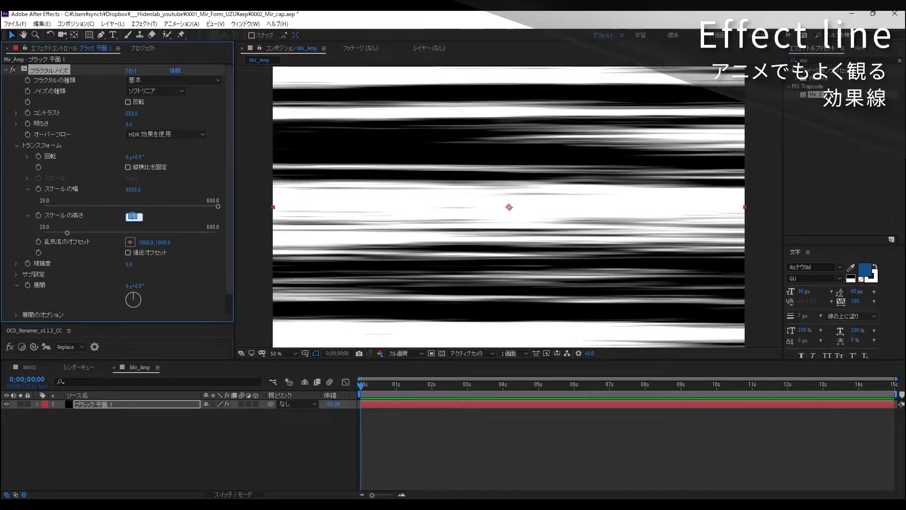
pyautogui.write('4400')
pyautogui.press('Return')
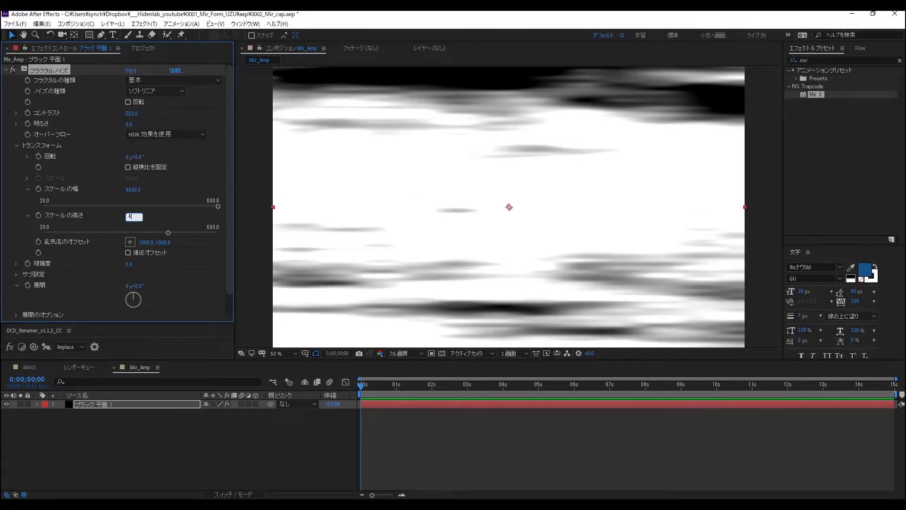
pyautogui.write('4.0')
pyautogui.press('Return')
pyautogui.scroll(-1, 67, 247)
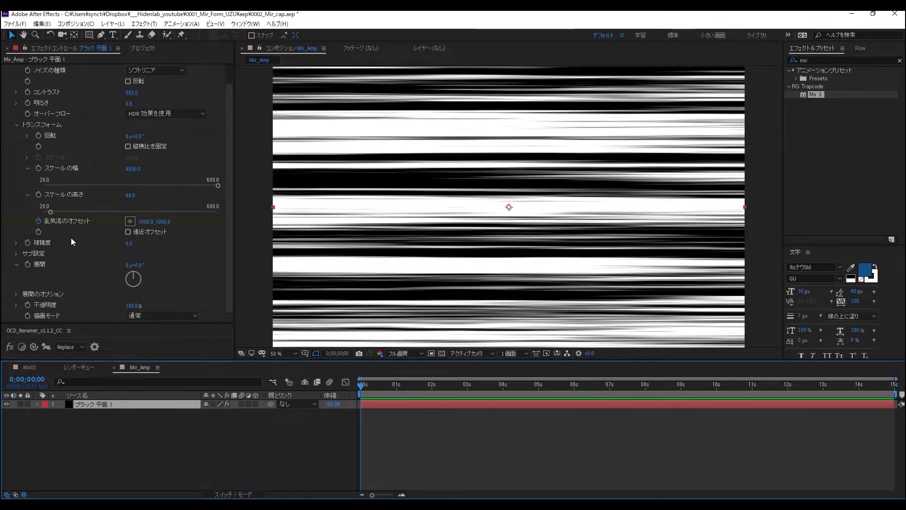
pyautogui.click(61, 222)
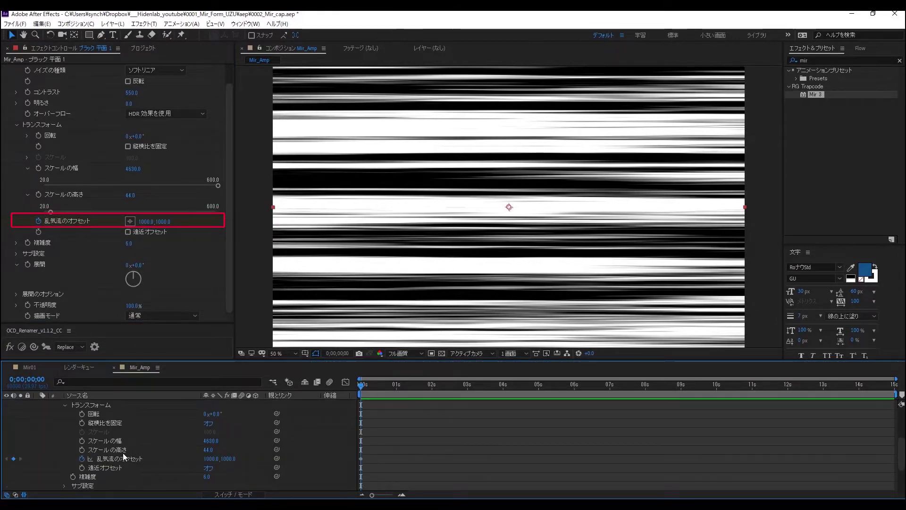
# - Keyframe Turbulence Offset at 7 seconds with X raised to 1600
pyautogui.click(120, 457)
pyautogui.click(371, 386)
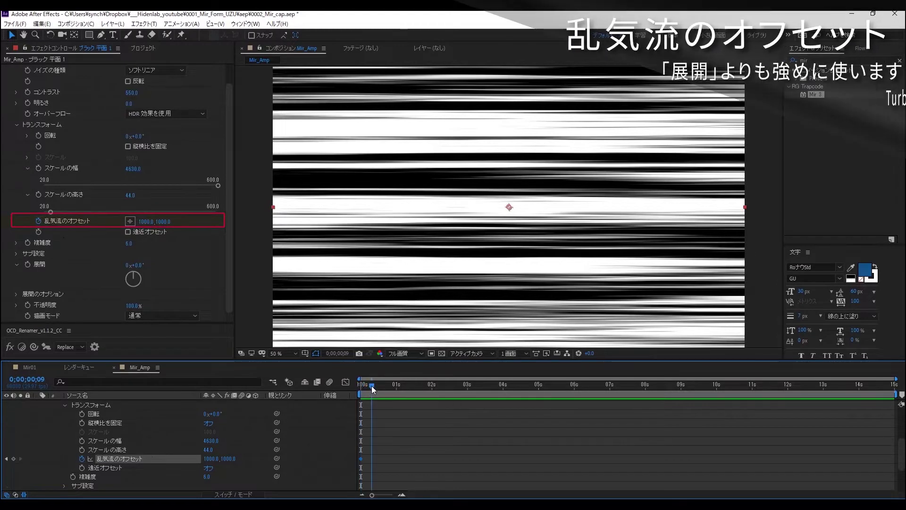
pyautogui.moveTo(372, 386); pyautogui.dragTo(610, 386)
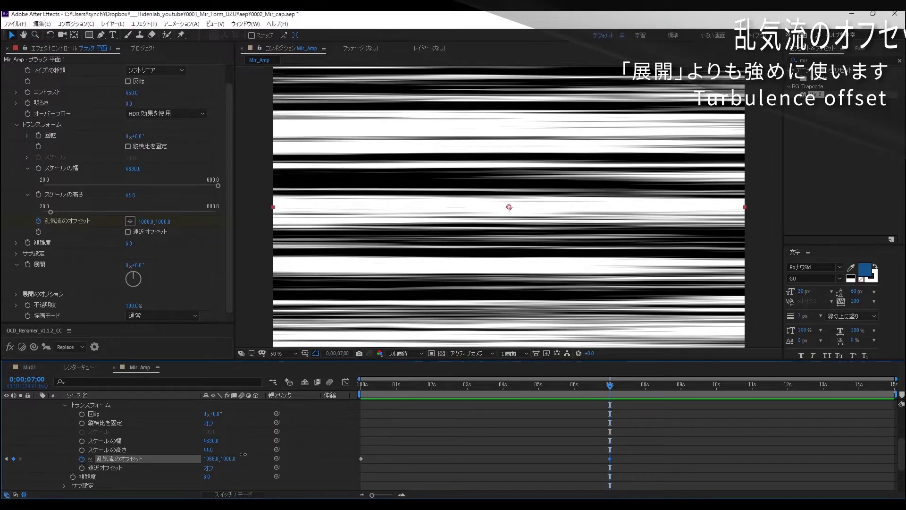
pyautogui.moveTo(210, 461); pyautogui.dragTo(258, 464)
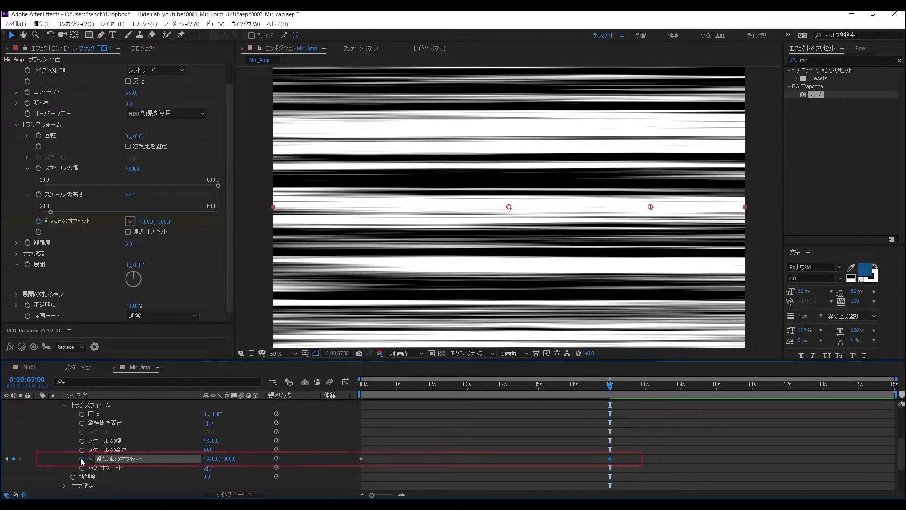
# - Add an expression to Turbulence Offset and insert loopOut from the Property menu
pyautogui.keyDown('alt'); pyautogui.click(82, 458); pyautogui.keyUp('alt')
pyautogui.click(239, 466)
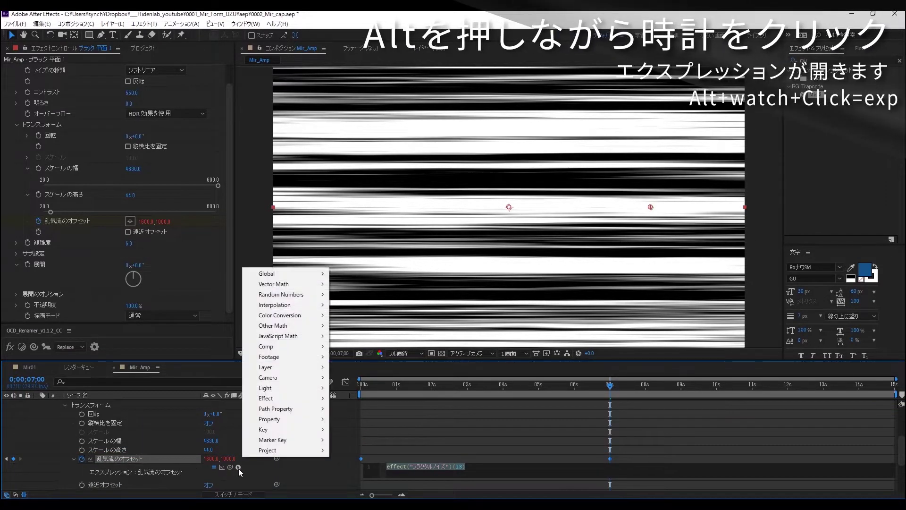
pyautogui.moveTo(275, 380)
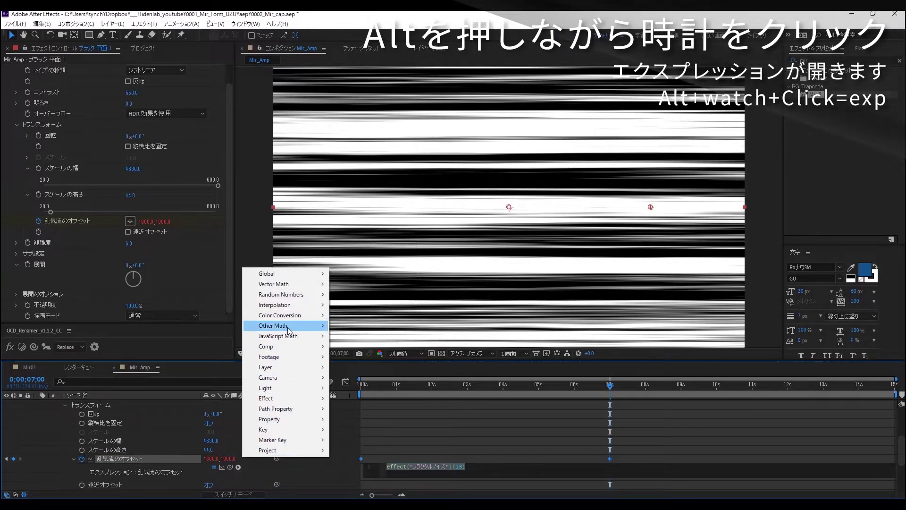
pyautogui.moveTo(293, 419)
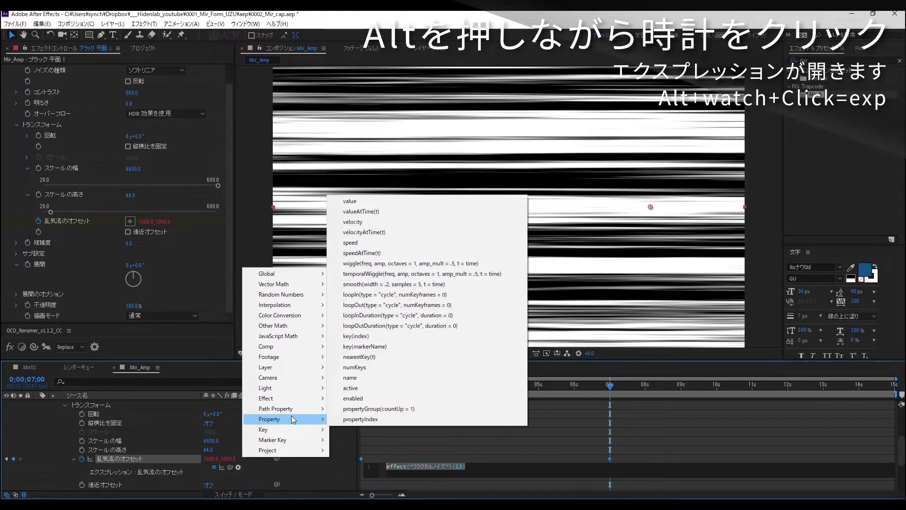
pyautogui.click(376, 305)
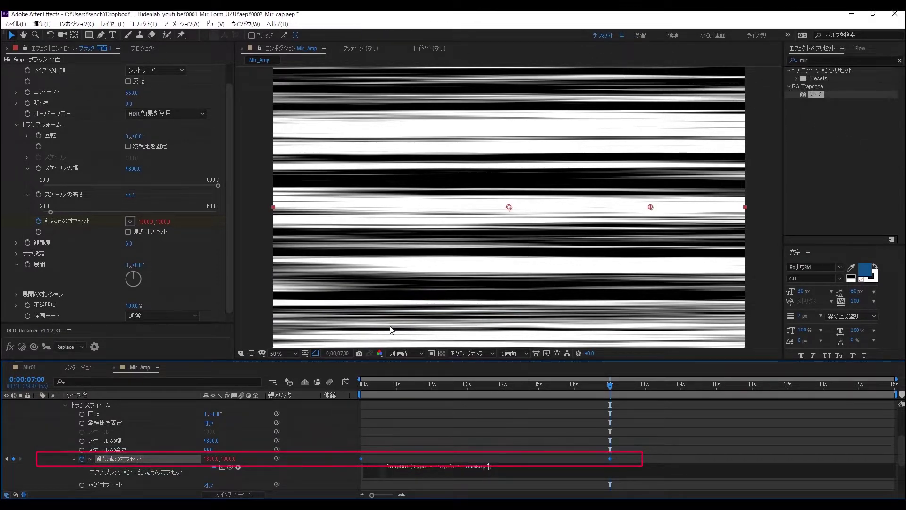
# - Change the expression to loopOut(type = "offset") and commit it
pyautogui.press('BackSpace')
pyautogui.press('BackSpace')
pyautogui.press('BackSpace')
pyautogui.press('BackSpace')
pyautogui.press('BackSpace')
pyautogui.press('BackSpace')
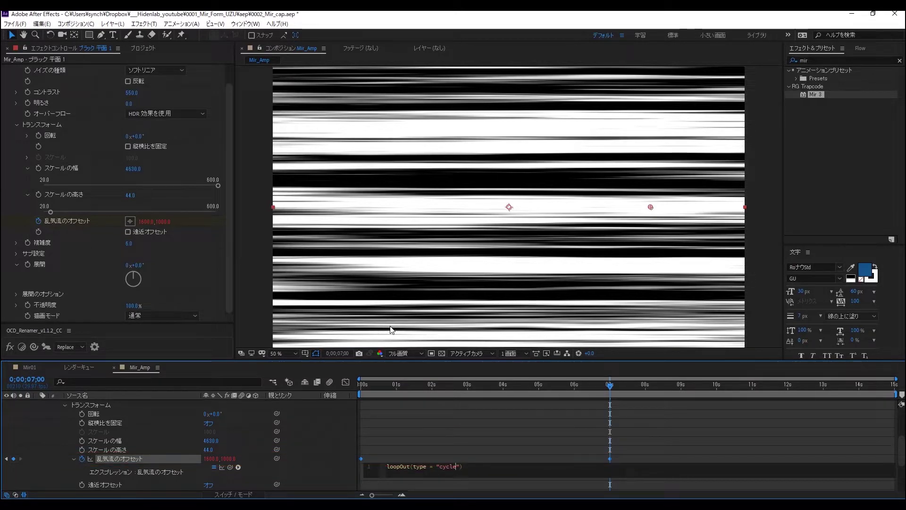
pyautogui.press('BackSpace')
pyautogui.press('BackSpace')
pyautogui.press('BackSpace')
pyautogui.write('offset')
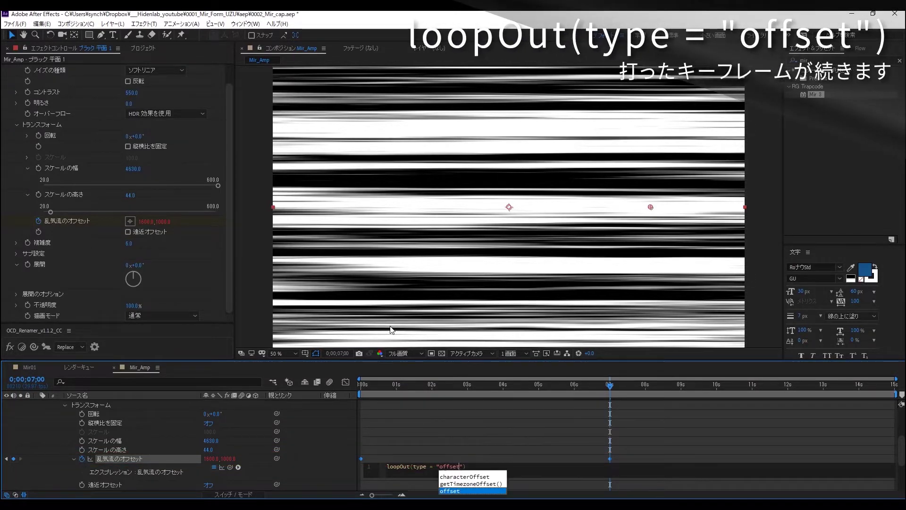
pyautogui.press('Return')
pyautogui.press('KP_Enter')
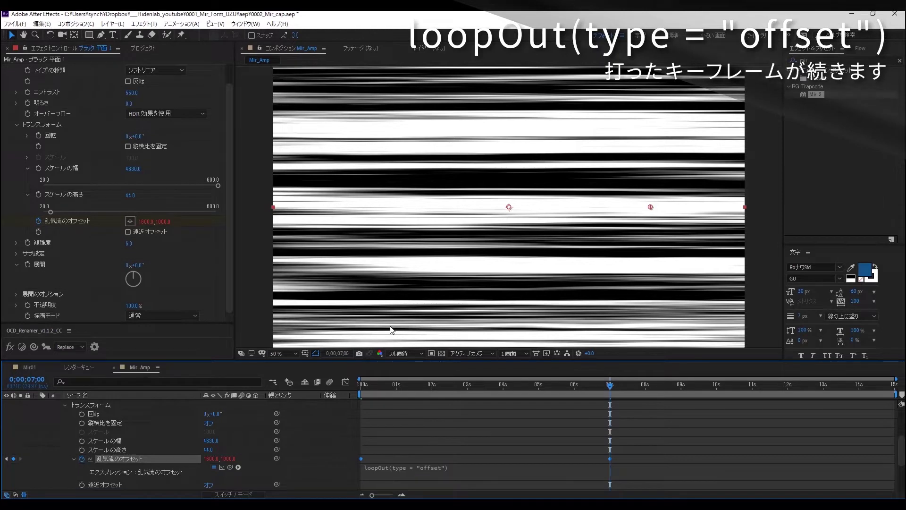
# - Preview the drift past 7 s and nudge the second Turbulence Offset keyframe
pyautogui.moveTo(609, 385); pyautogui.dragTo(730, 385)
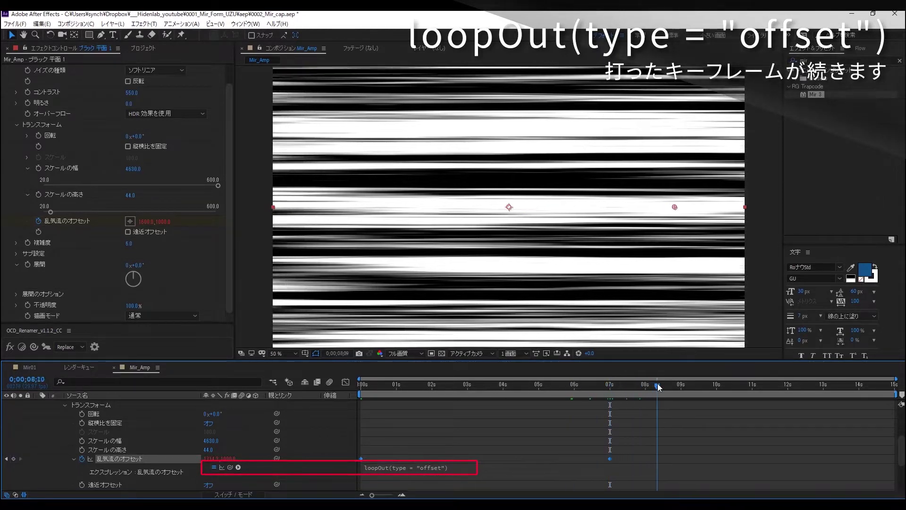
pyautogui.press('space')
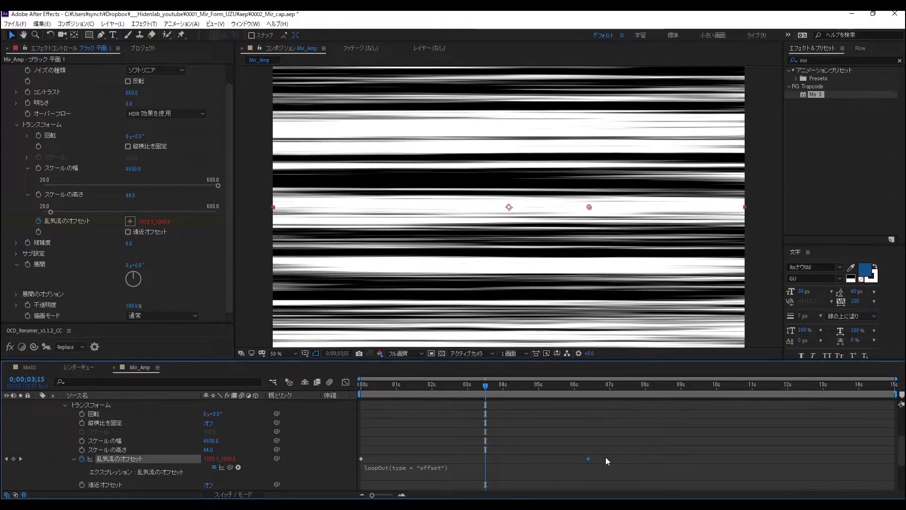
pyautogui.moveTo(610, 458)
pyautogui.mouseDown()
pyautogui.moveTo(466, 458)
pyautogui.moveTo(618, 460)
pyautogui.mouseUp()
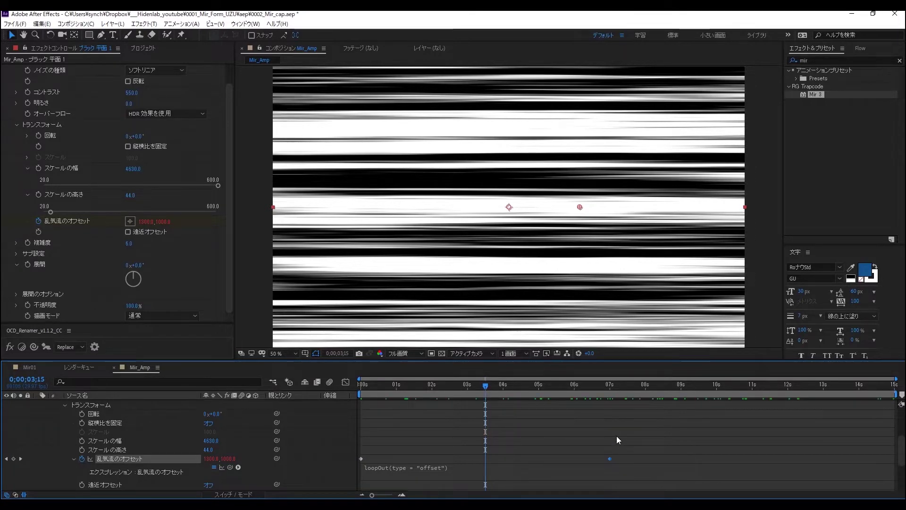
# - Collapse Fractal Noise and apply VC Color Vibrance to the streak layer
pyautogui.scroll(2, 31, 157)
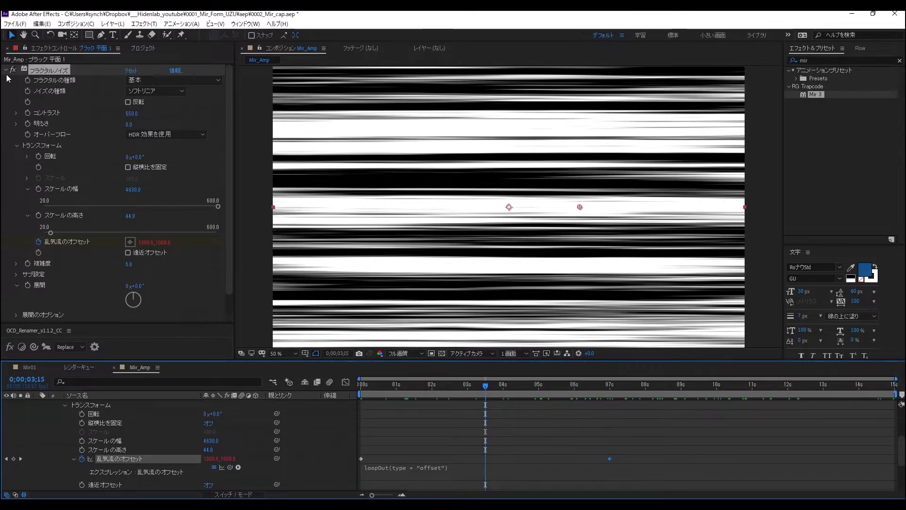
pyautogui.click(6, 71)
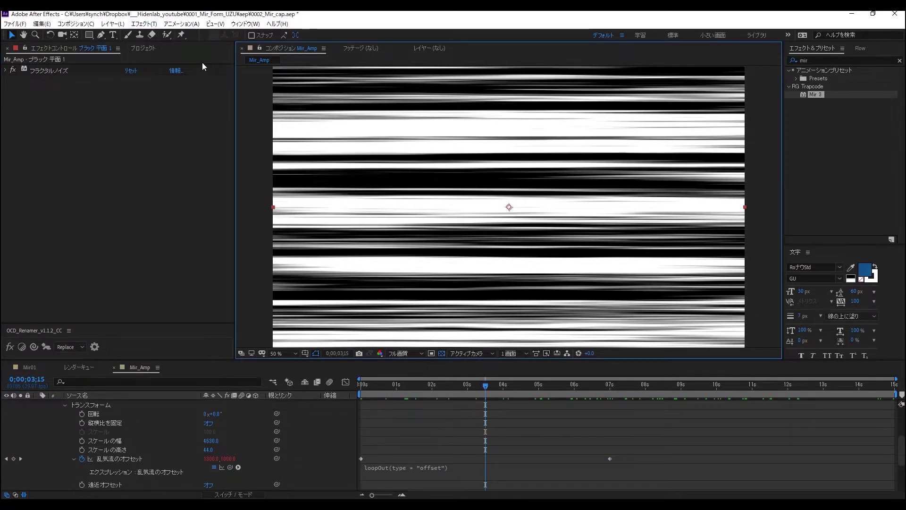
pyautogui.click(144, 24)
pyautogui.moveTo(212, 334)
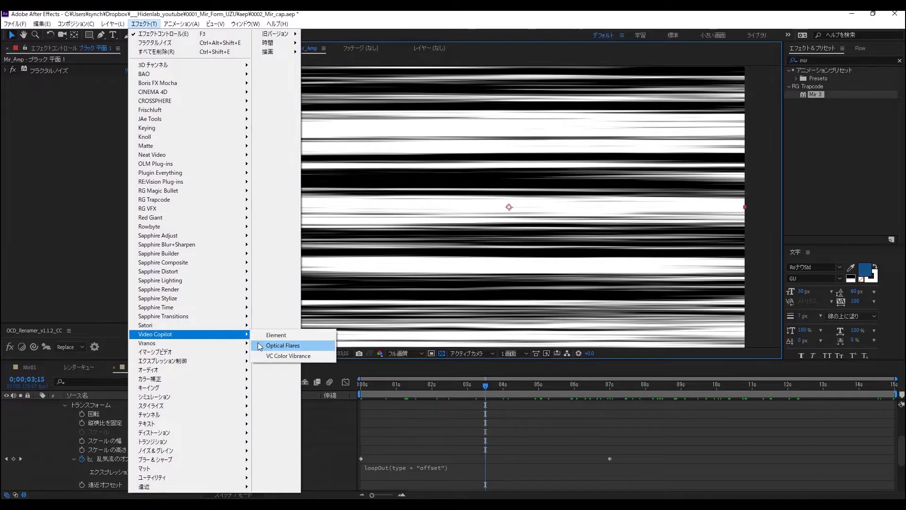
pyautogui.click(278, 343)
# - Set Matte Alpha to On and Vibrance to 0, then collapse the effect
pyautogui.click(128, 166)
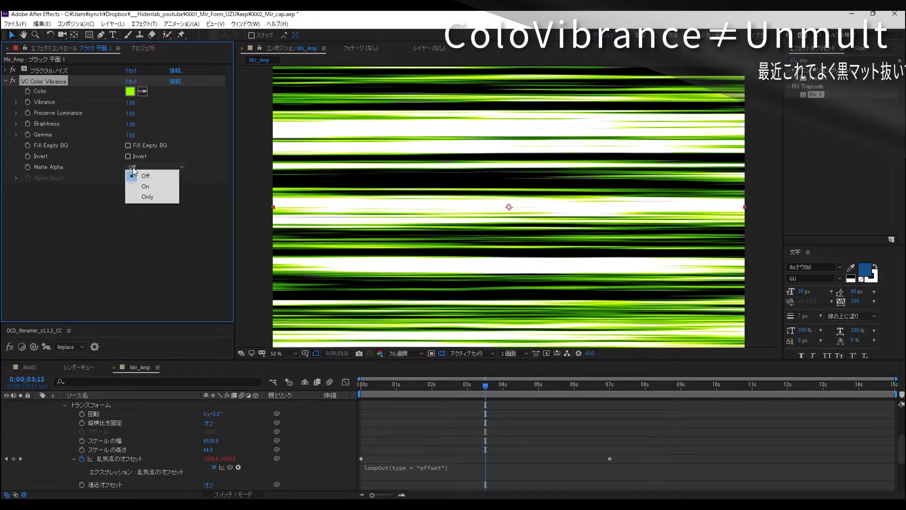
pyautogui.click(134, 184)
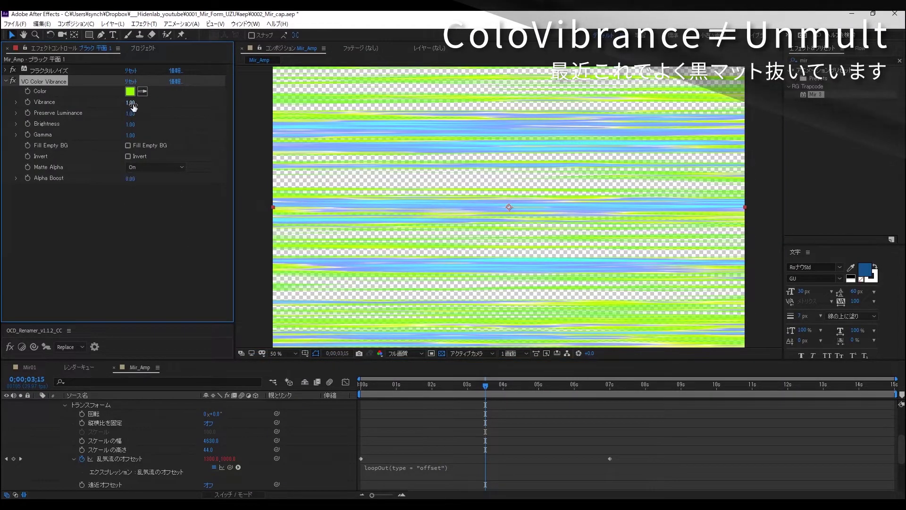
pyautogui.write('0')
pyautogui.press('Return')
pyautogui.click(124, 234)
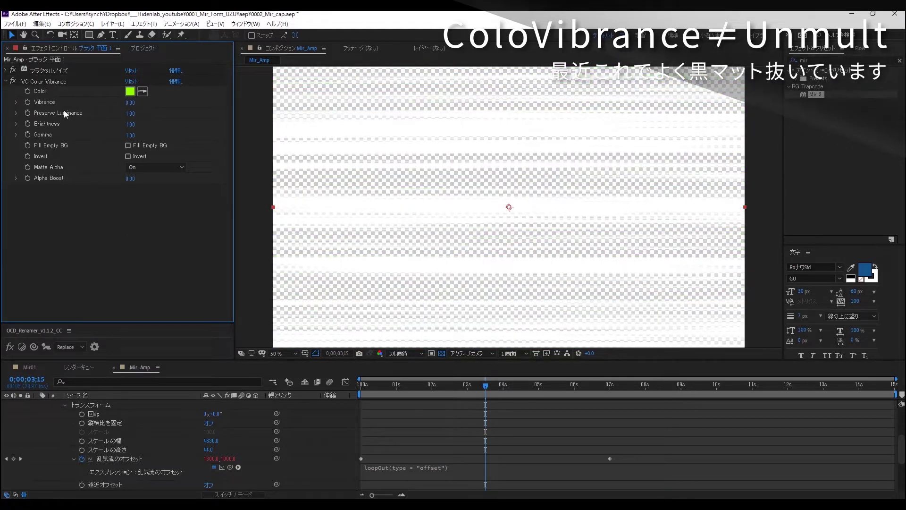
pyautogui.click(6, 82)
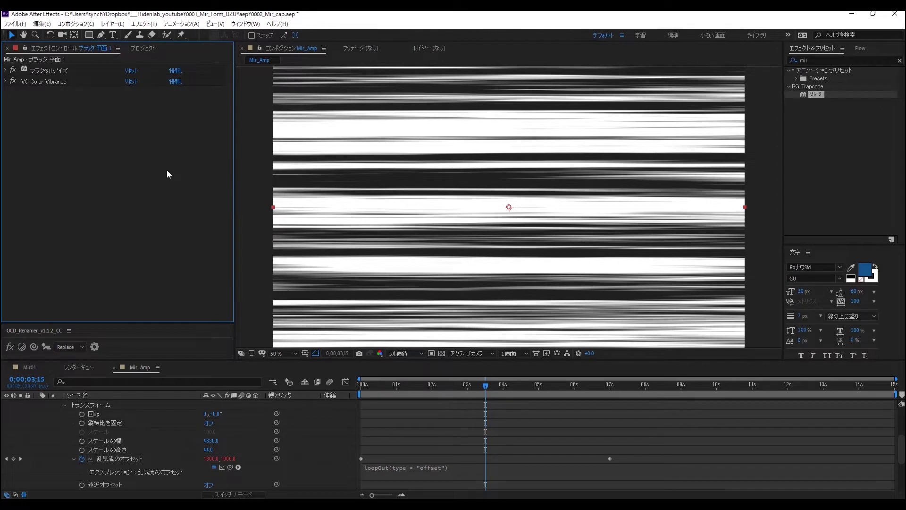
# - Save the project and add a new black solid named mask
pyautogui.hotkey('ctrl', 's')
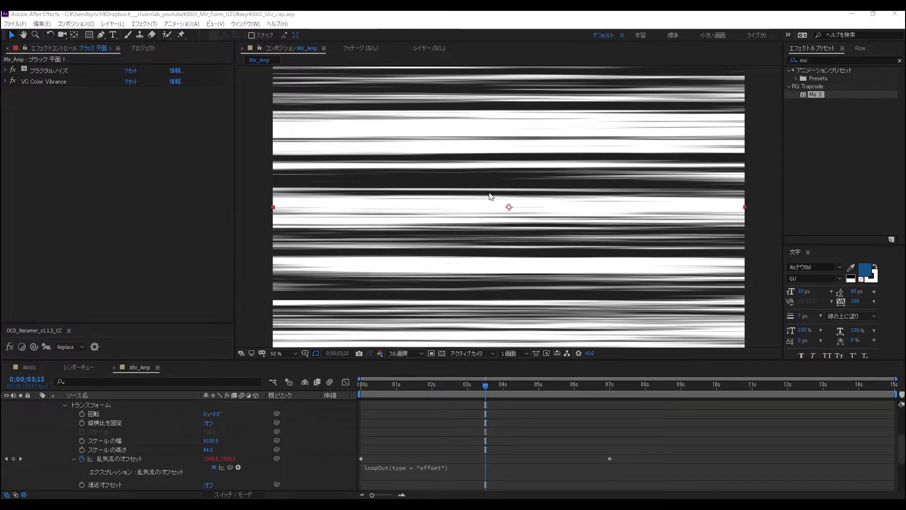
pyautogui.scroll(-2, 490, 196)
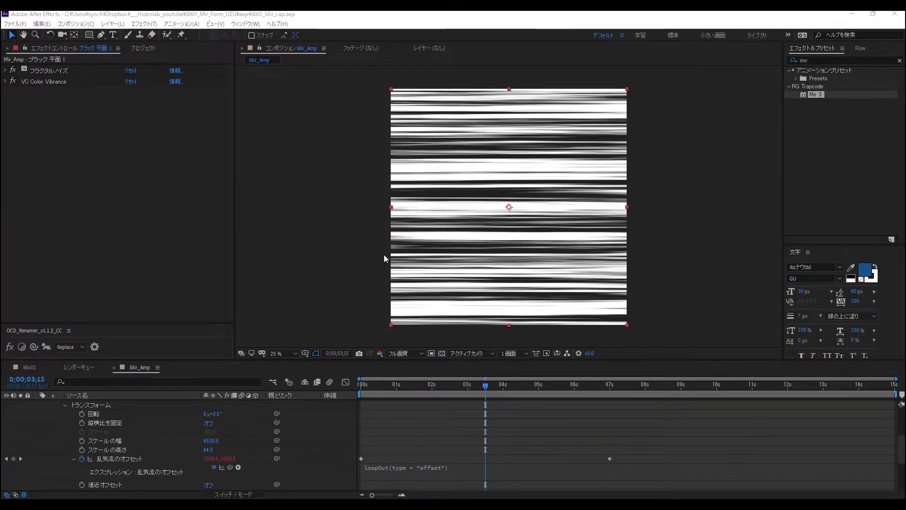
pyautogui.scroll(5, 117, 423)
pyautogui.click(37, 404)
pyautogui.click(78, 419)
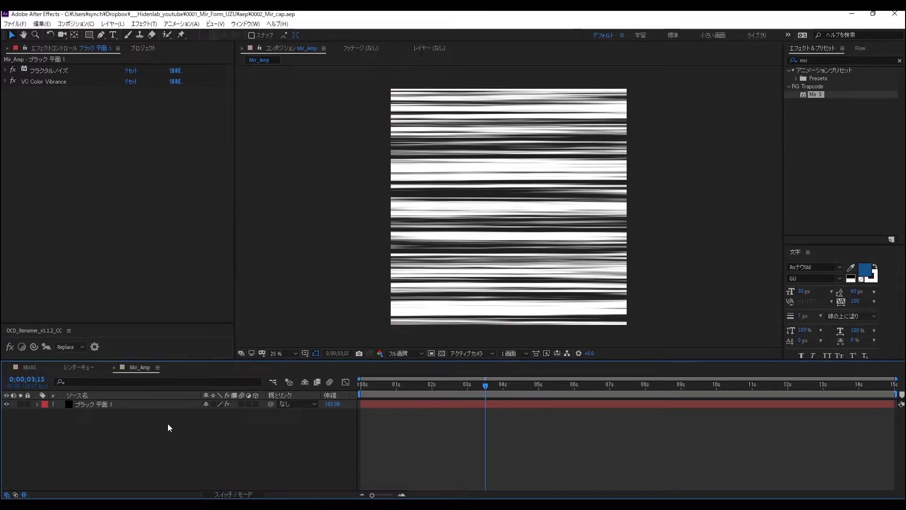
pyautogui.hotkey('ctrl', 'a')
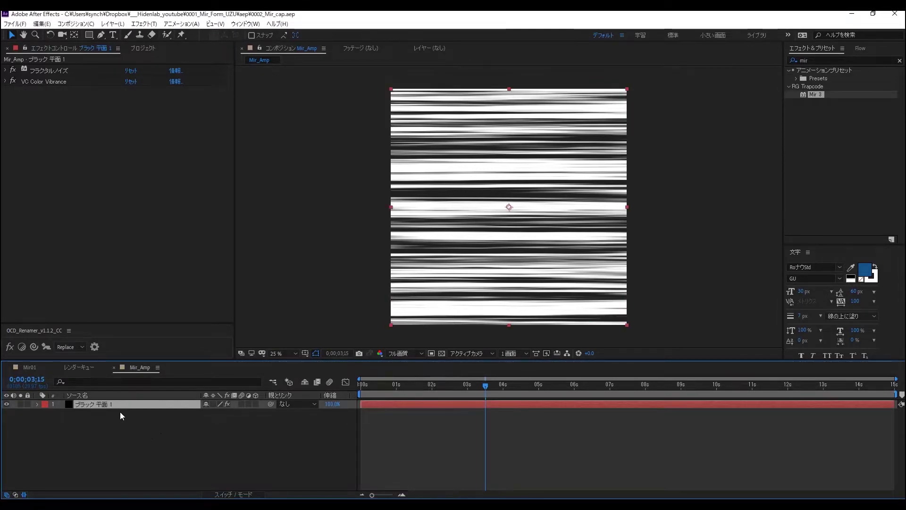
pyautogui.hotkey('ctrl', 'y')
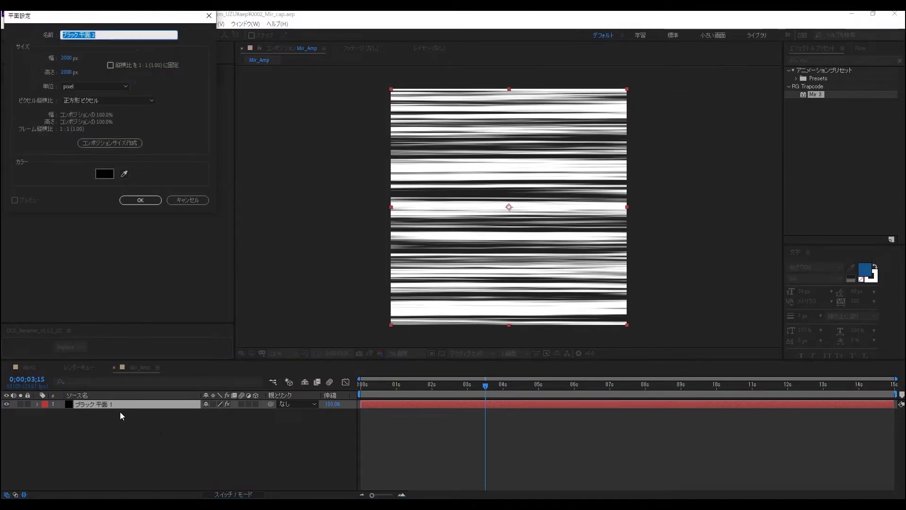
pyautogui.write('m')
pyautogui.press('BackSpace')
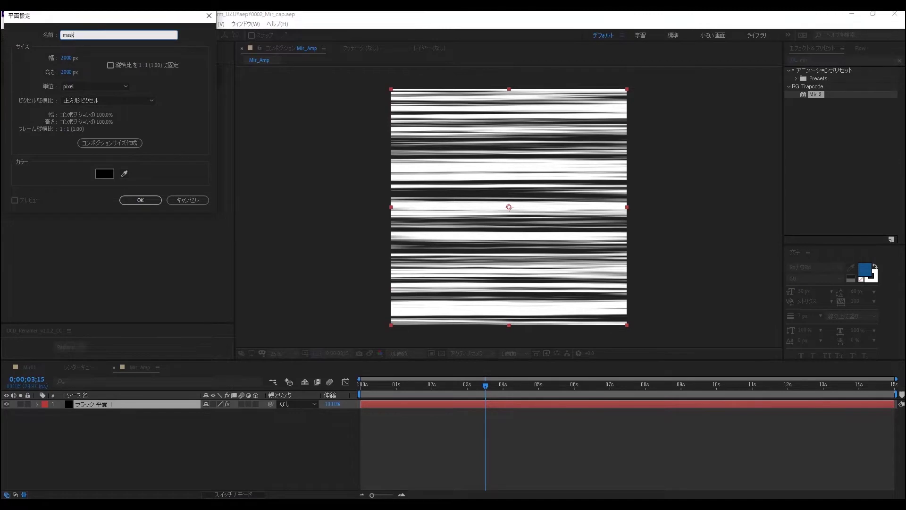
pyautogui.press('Return')
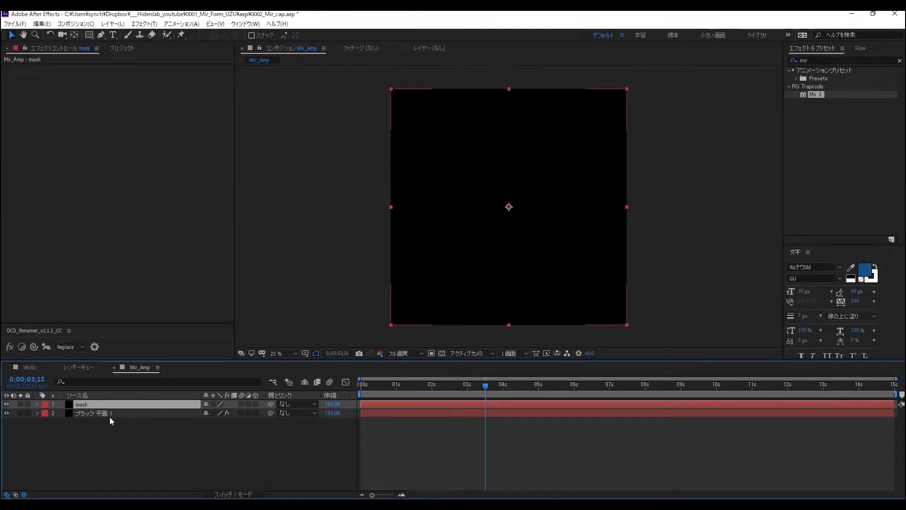
# - Rename the noise layer after its effects with OCD Renamer and reselect the mask layer
pyautogui.click(105, 395)
pyautogui.click(97, 415)
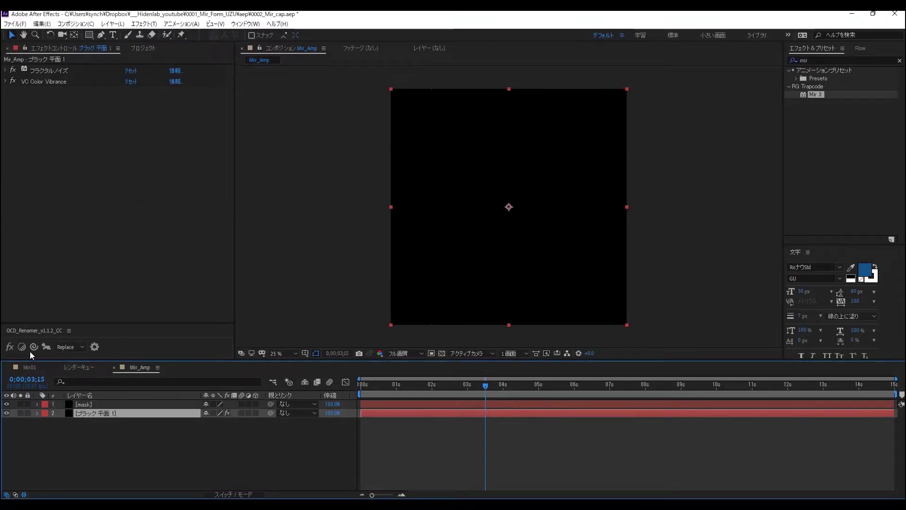
pyautogui.click(9, 346)
pyautogui.click(77, 402)
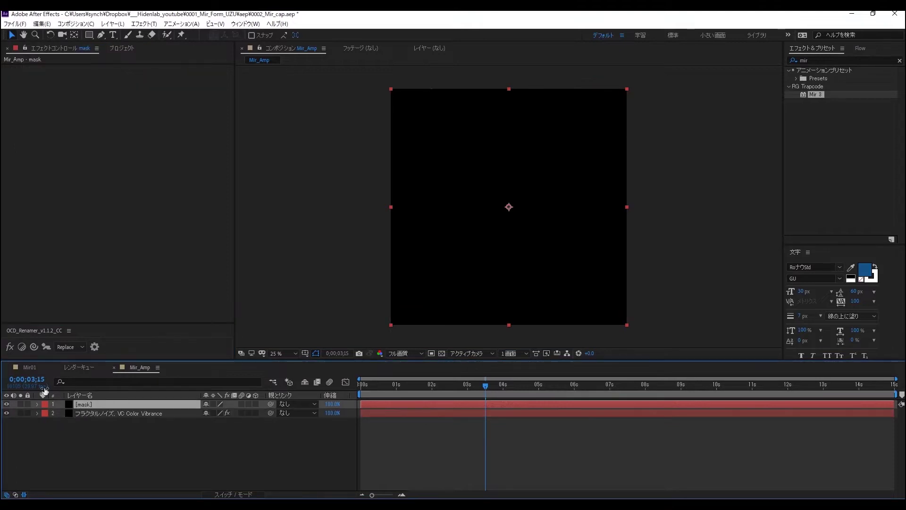
pyautogui.click(84, 424)
pyautogui.click(150, 406)
pyautogui.click(89, 35)
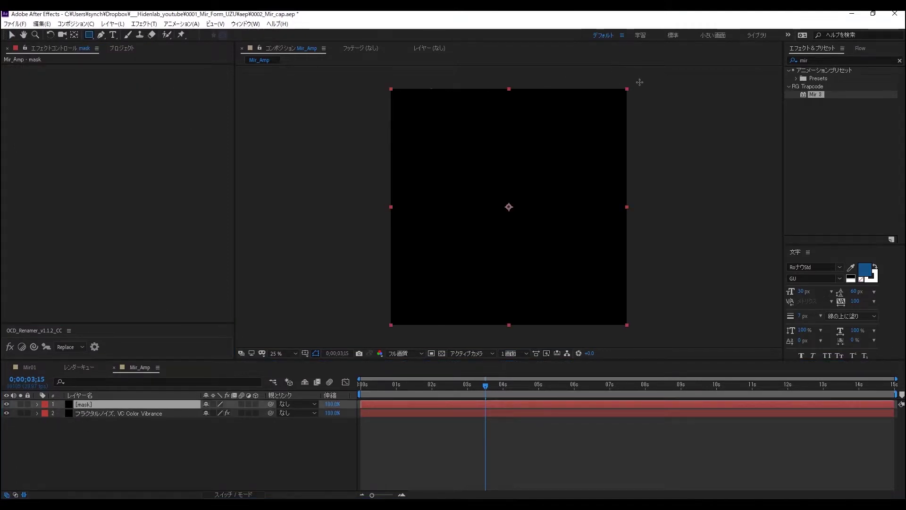
# - Draw rectangle masks over the right side and left edge of the mask solid
pyautogui.moveTo(647, 78)
pyautogui.mouseDown()
pyautogui.moveTo(509, 341)
pyautogui.moveTo(499, 341)
pyautogui.mouseUp()
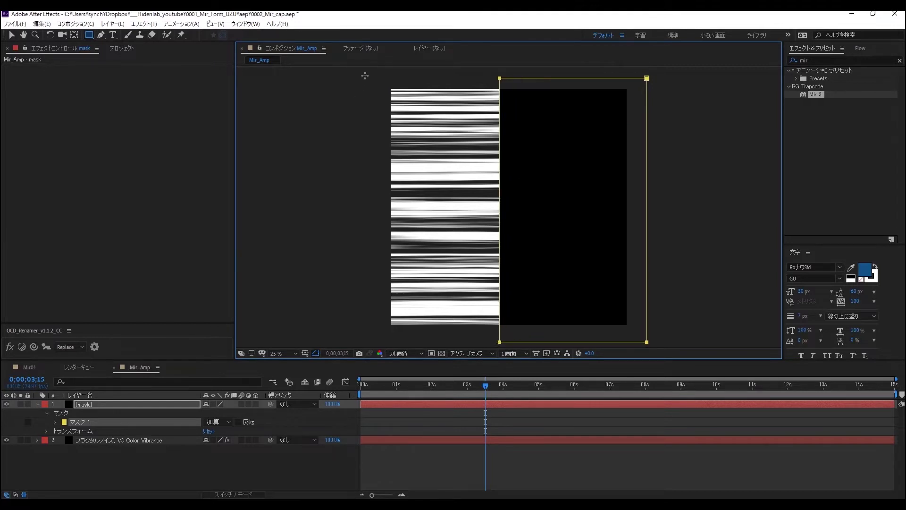
pyautogui.moveTo(365, 75); pyautogui.dragTo(414, 345)
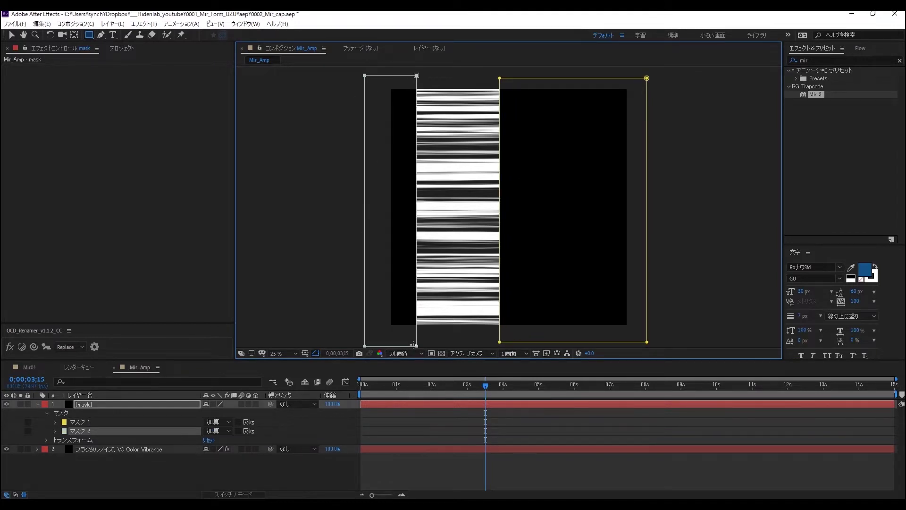
pyautogui.click(305, 353)
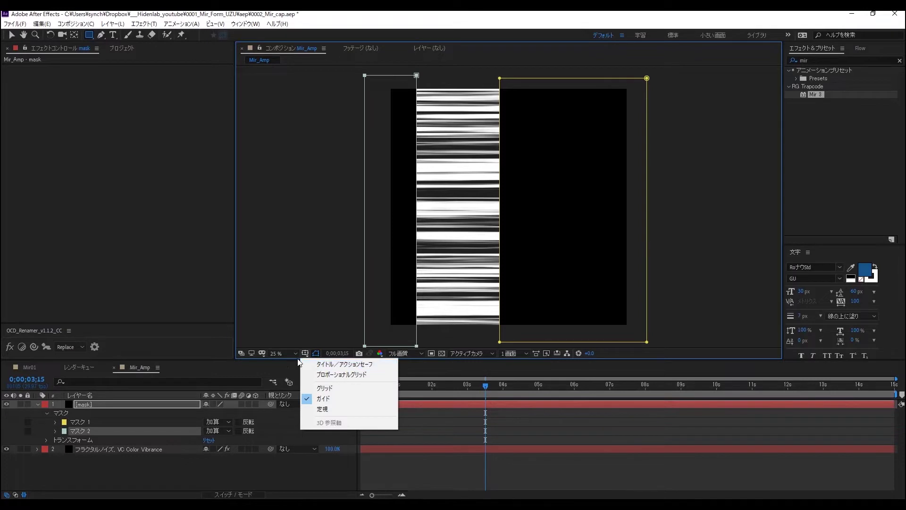
pyautogui.click(305, 357)
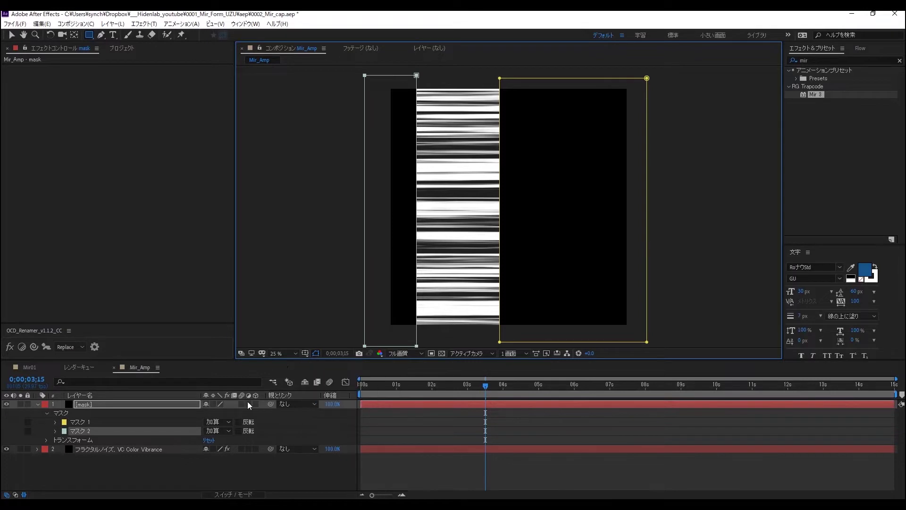
pyautogui.click(228, 494)
# - Set the mask layer's blend mode to Silhouette Alpha so it cuts out the noise
pyautogui.click(217, 404)
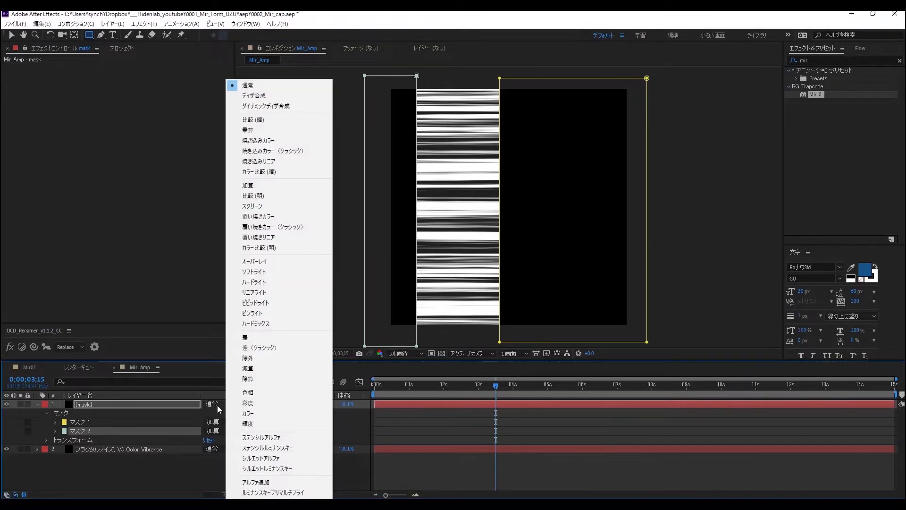
pyautogui.click(261, 458)
pyautogui.click(441, 353)
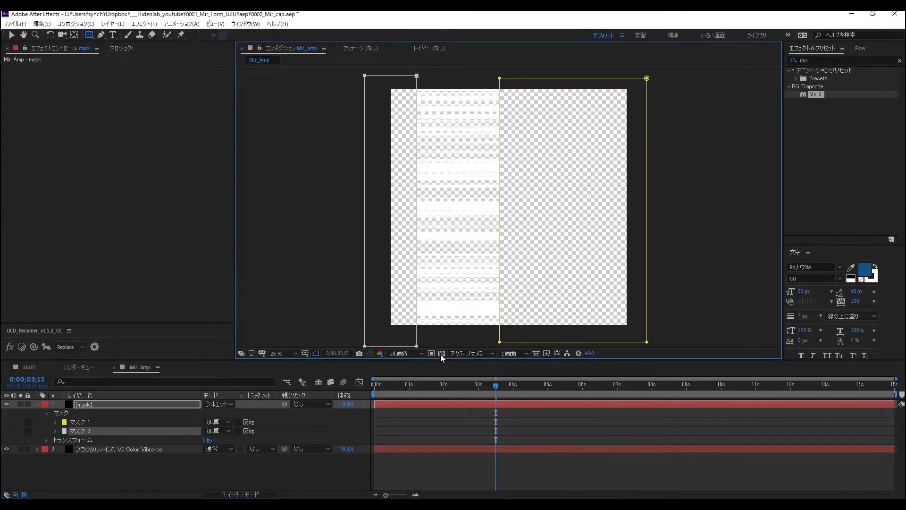
pyautogui.click(442, 353)
# - Feather both masks by 250 pixels to soften the strip's edges
pyautogui.keyDown('shift'); pyautogui.click(87, 421); pyautogui.keyUp('shift')
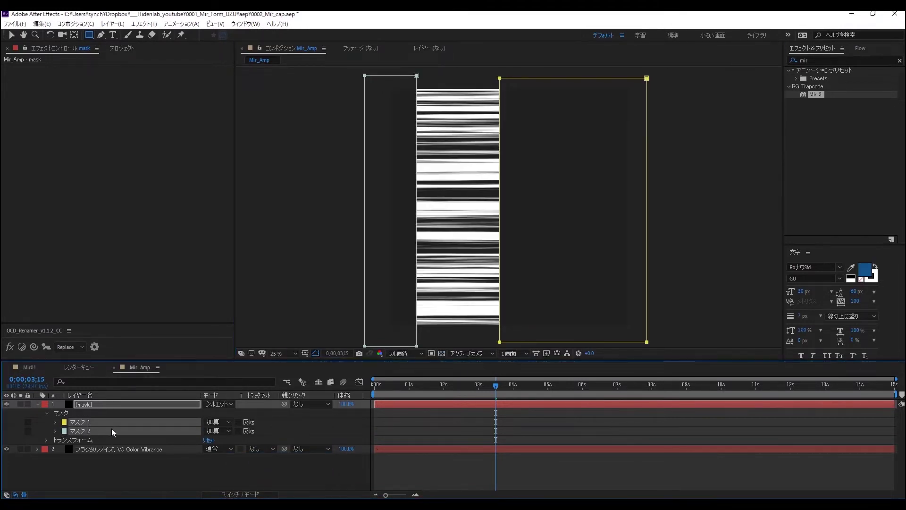
pyautogui.press('f')
pyautogui.click(215, 420)
pyautogui.write('0')
pyautogui.press('Return')
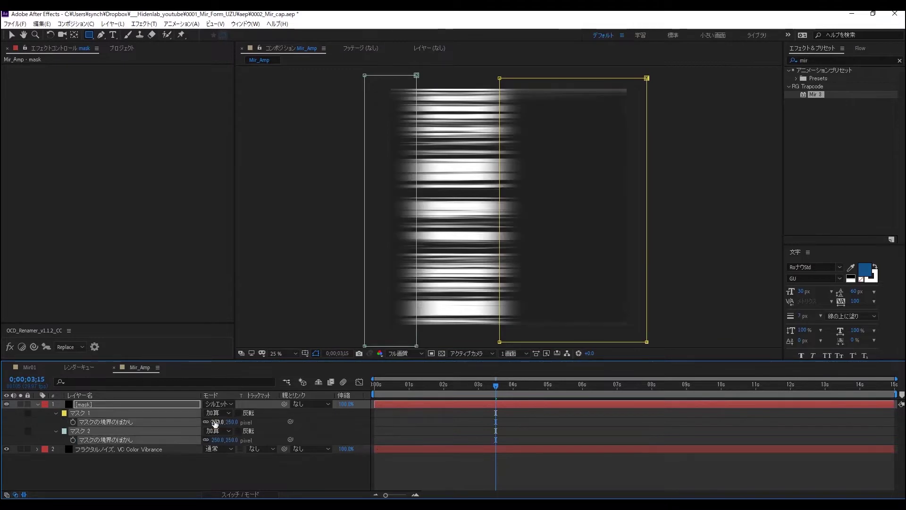
pyautogui.press(',')
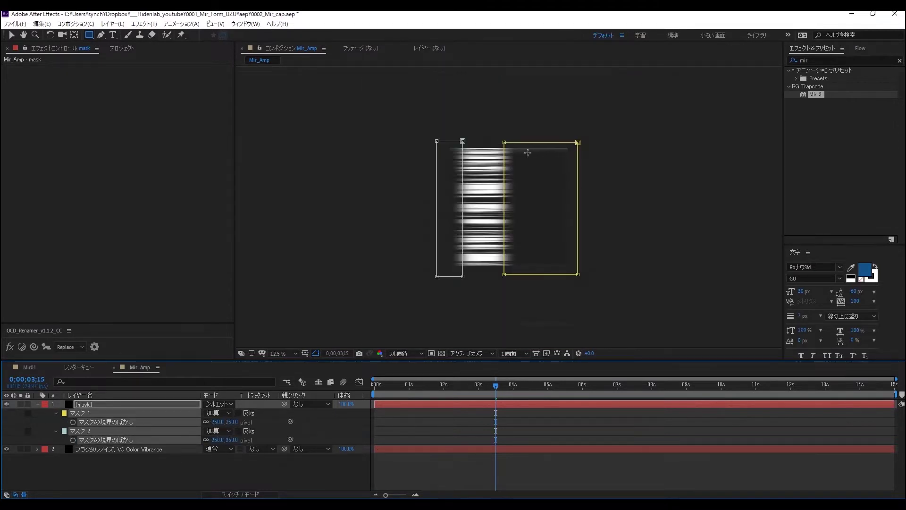
# - Stretch the right and left masks taller and wider with free transform
pyautogui.press('v')
pyautogui.doubleClick(504, 142)
pyautogui.moveTo(541, 142); pyautogui.dragTo(540, 117)
pyautogui.press('Return')
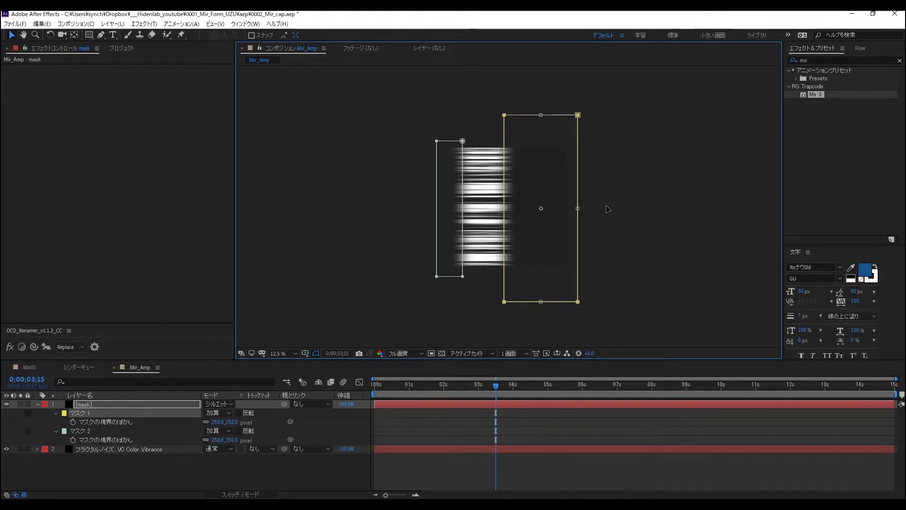
pyautogui.moveTo(608, 209); pyautogui.dragTo(613, 208)
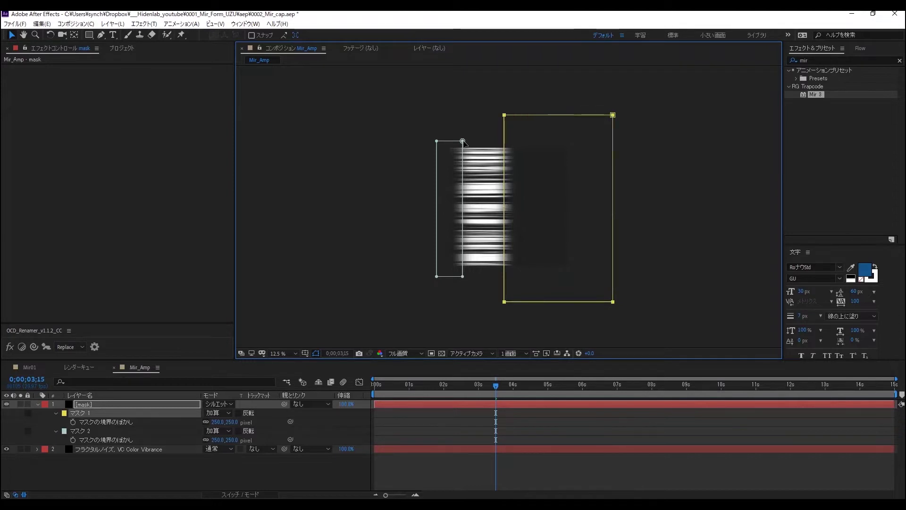
pyautogui.doubleClick(463, 141)
pyautogui.moveTo(450, 140); pyautogui.dragTo(452, 111)
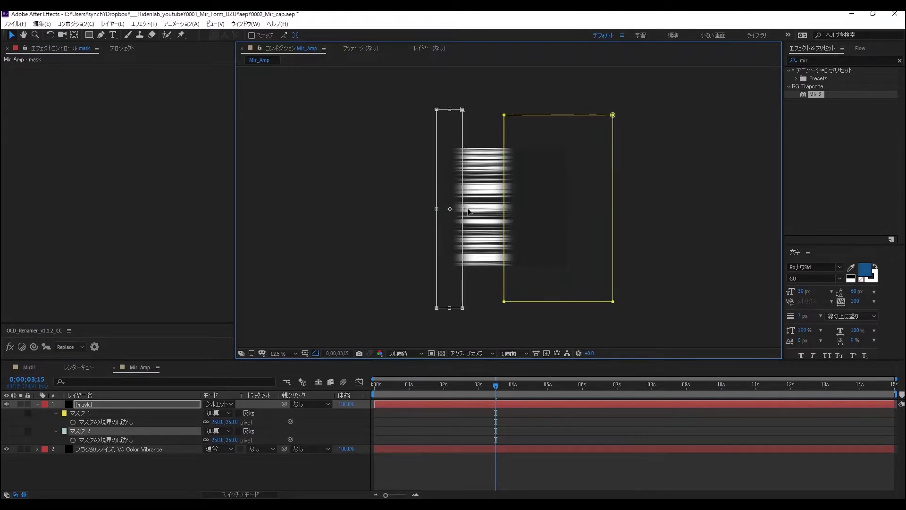
pyautogui.moveTo(467, 208); pyautogui.dragTo(478, 208)
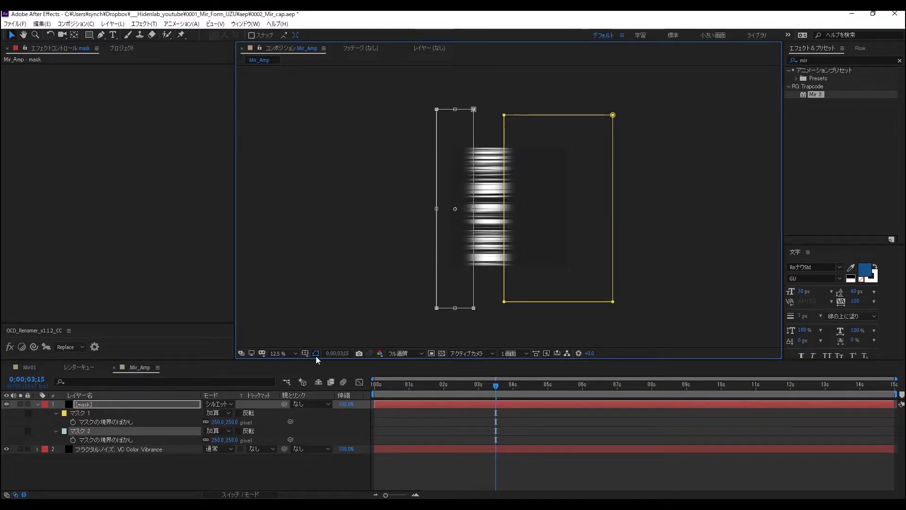
# - Set Mir_Amp's composition background colour to black, then return to the Mir01 composition
pyautogui.rightClick(265, 130)
pyautogui.click(189, 192)
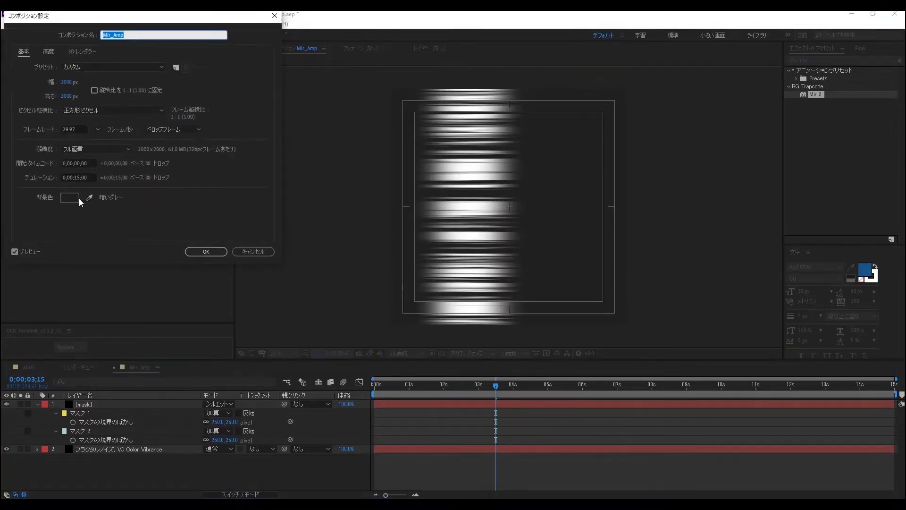
pyautogui.click(70, 197)
pyautogui.click(20, 150)
pyautogui.click(220, 34)
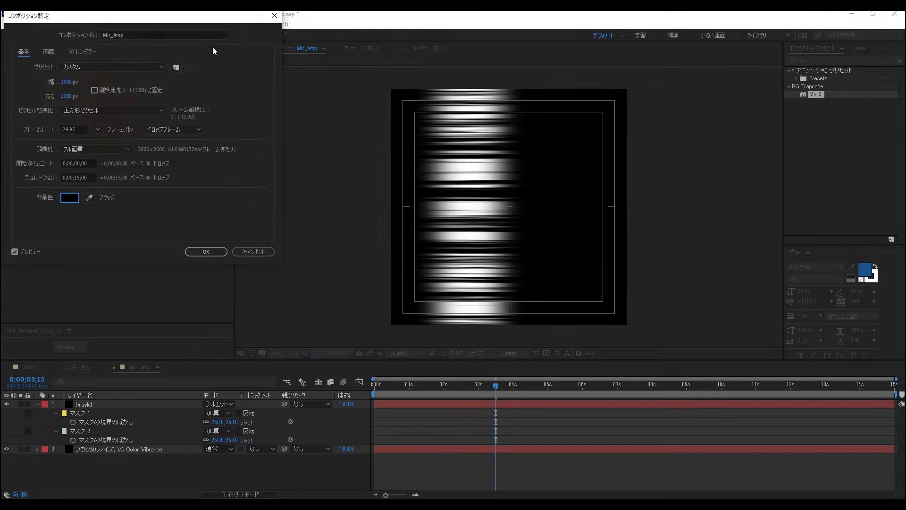
pyautogui.click(205, 251)
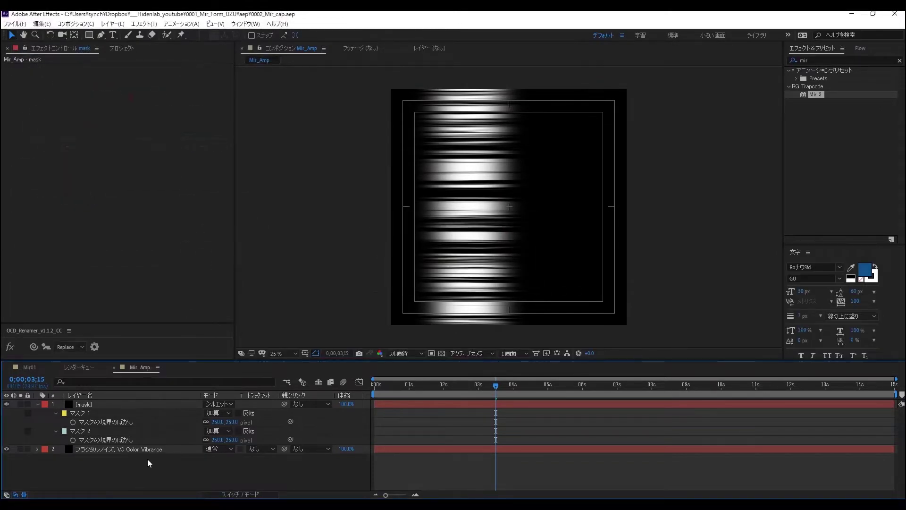
pyautogui.click(33, 368)
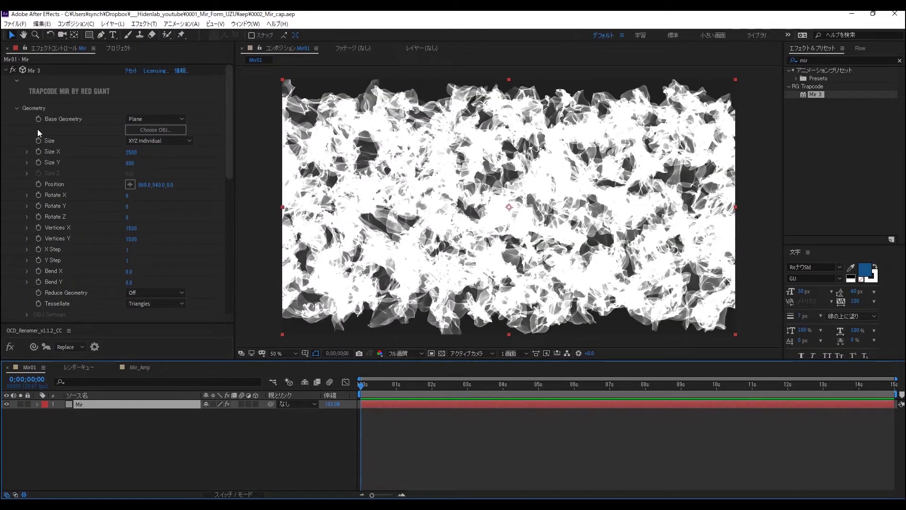
# - Add Mir_Amp as a hidden layer in the Mir01 composition
pyautogui.click(116, 48)
pyautogui.click(26, 135)
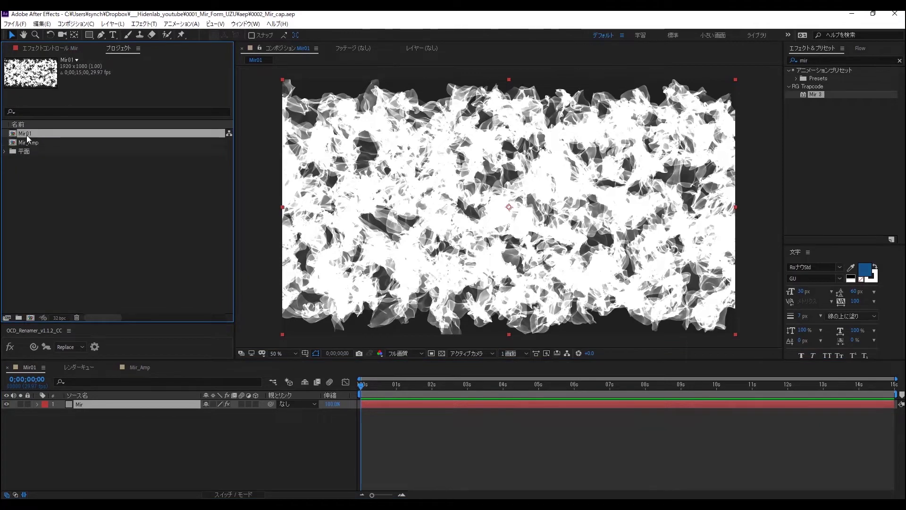
pyautogui.moveTo(27, 142); pyautogui.dragTo(61, 435)
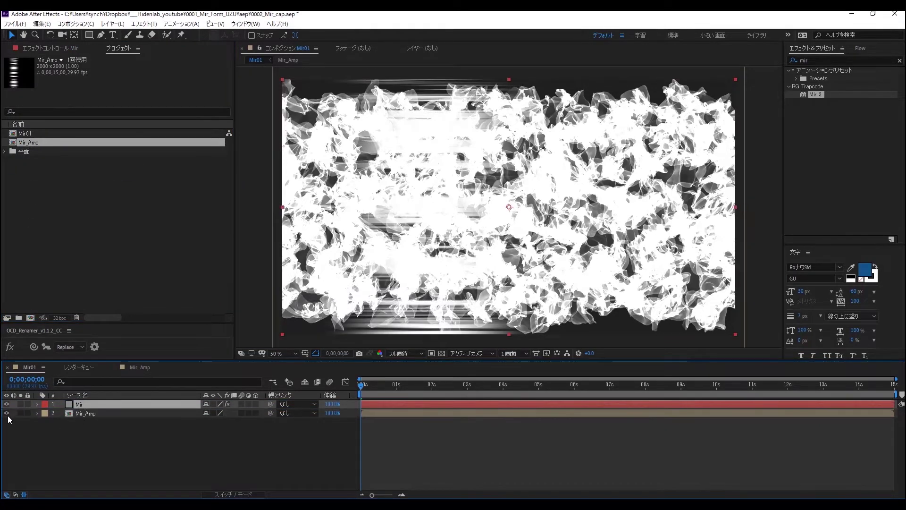
pyautogui.click(7, 413)
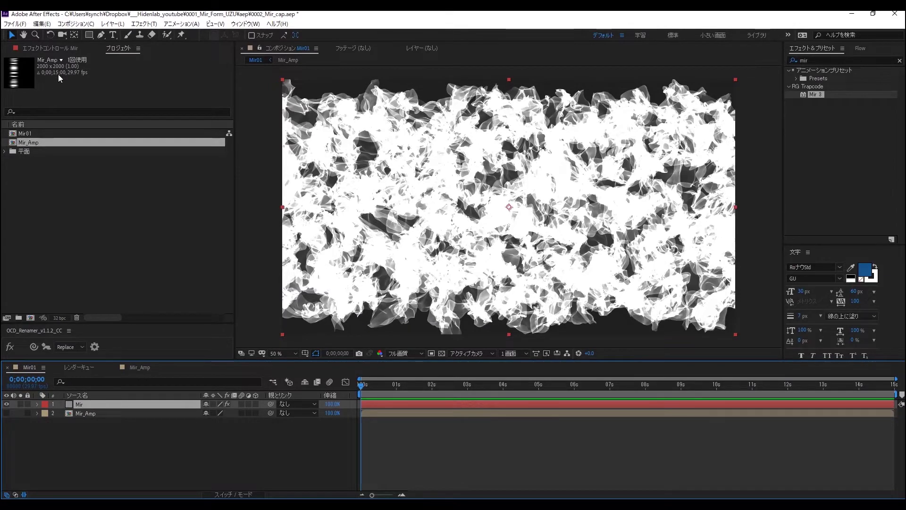
# - Show the Mir effect's controls and scroll through its Fractal and Material settings
pyautogui.click(71, 48)
pyautogui.scroll(-5, 106, 152)
pyautogui.scroll(-3, 107, 152)
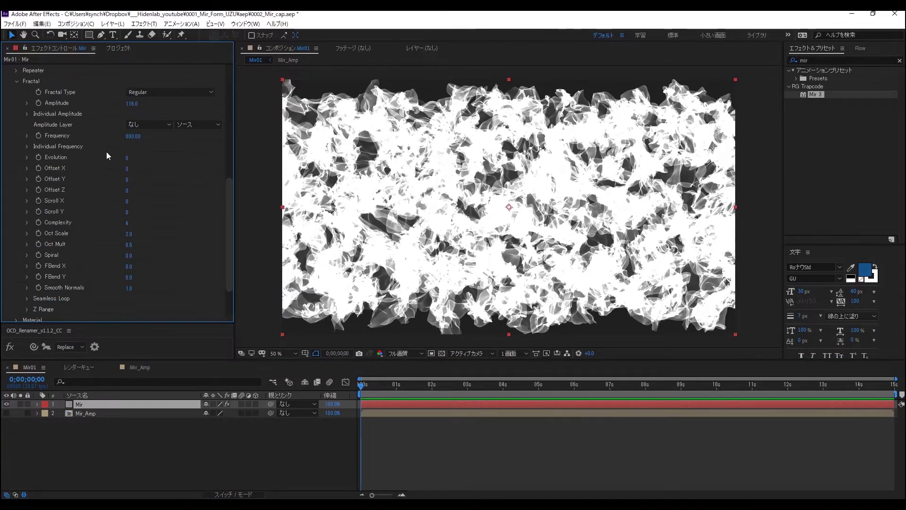
pyautogui.scroll(-2, 107, 152)
pyautogui.scroll(2, 97, 162)
pyautogui.scroll(-3, 95, 165)
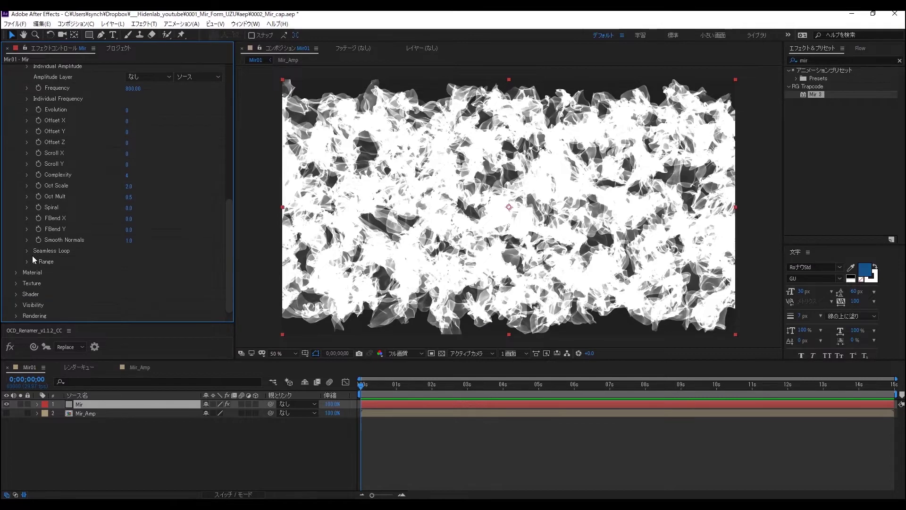
pyautogui.click(18, 273)
pyautogui.scroll(-3, 55, 230)
pyautogui.scroll(5, 55, 230)
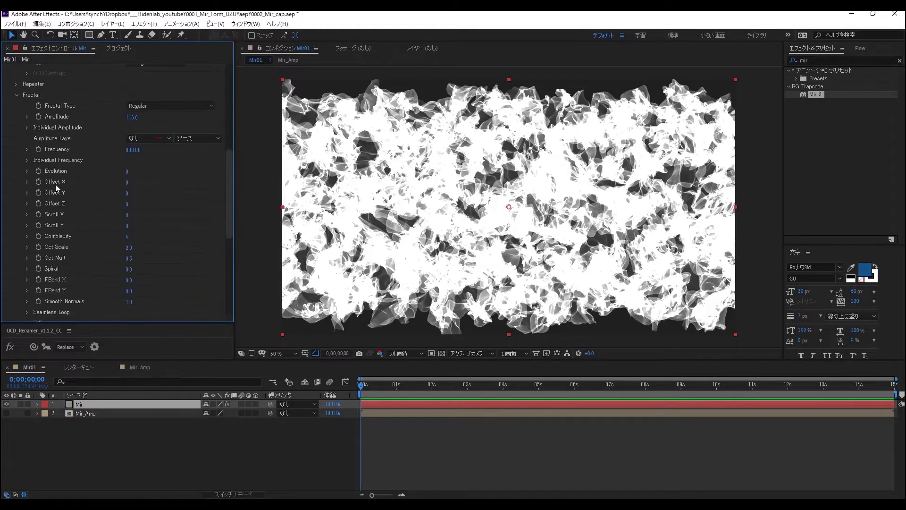
# - Set Mir's Amplitude Layer to 2. Mir_Amp and its Frequency to 53
pyautogui.click(138, 138)
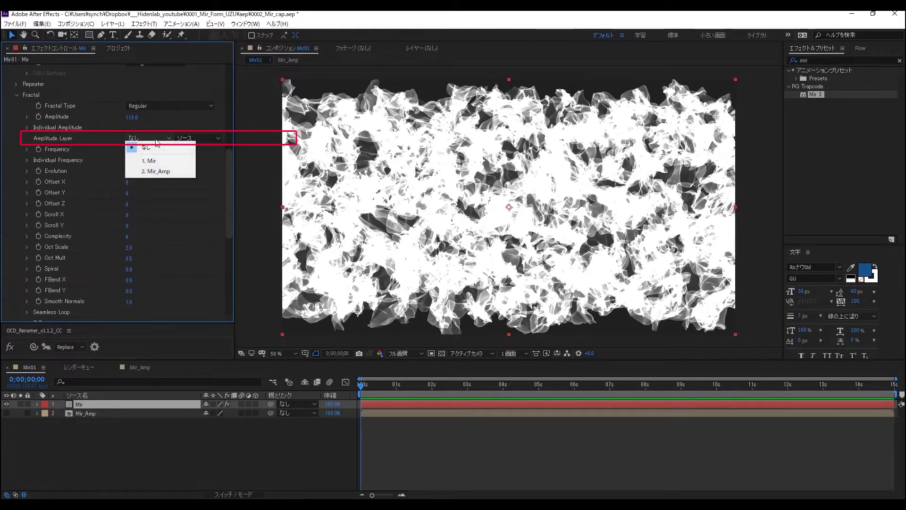
pyautogui.click(157, 172)
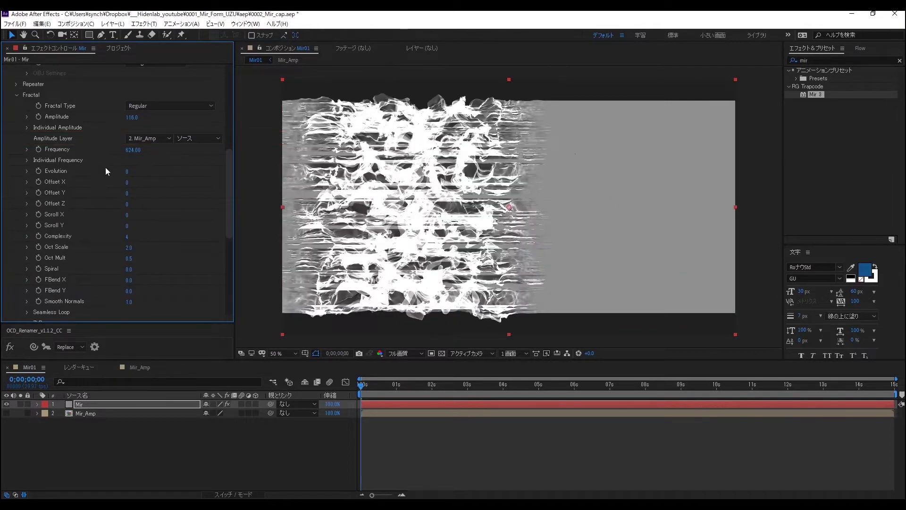
pyautogui.moveTo(129, 151); pyautogui.dragTo(109, 186)
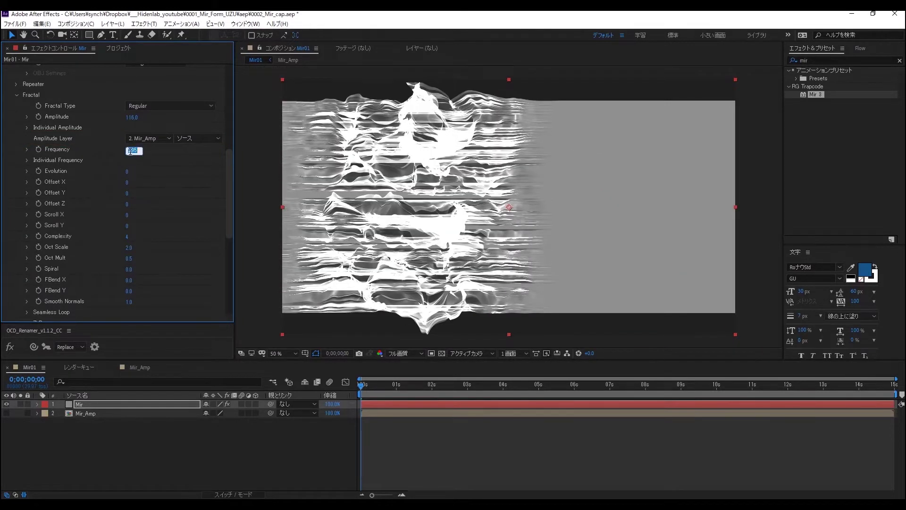
pyautogui.write('53')
pyautogui.press('Return')
pyautogui.moveTo(132, 153)
pyautogui.mouseDown()
pyautogui.moveTo(172, 152)
pyautogui.moveTo(154, 163)
pyautogui.mouseUp()
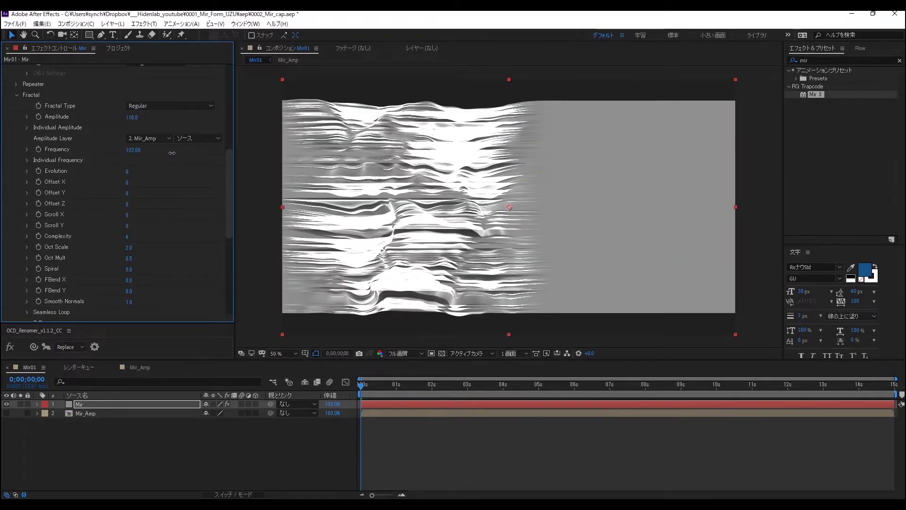
pyautogui.click(133, 150)
pyautogui.write('60')
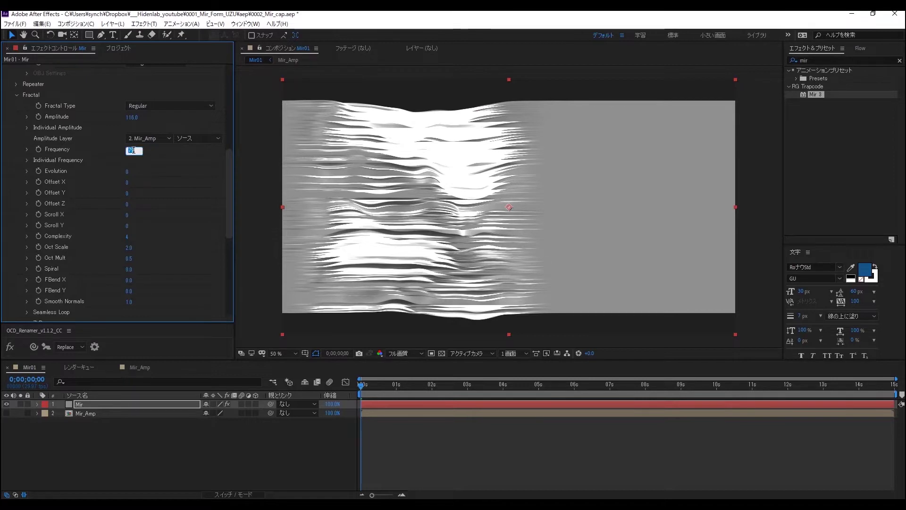
# - Expand the Texture group and set Texture Layer to 2. Mir_Amp
pyautogui.scroll(-1, 139, 154)
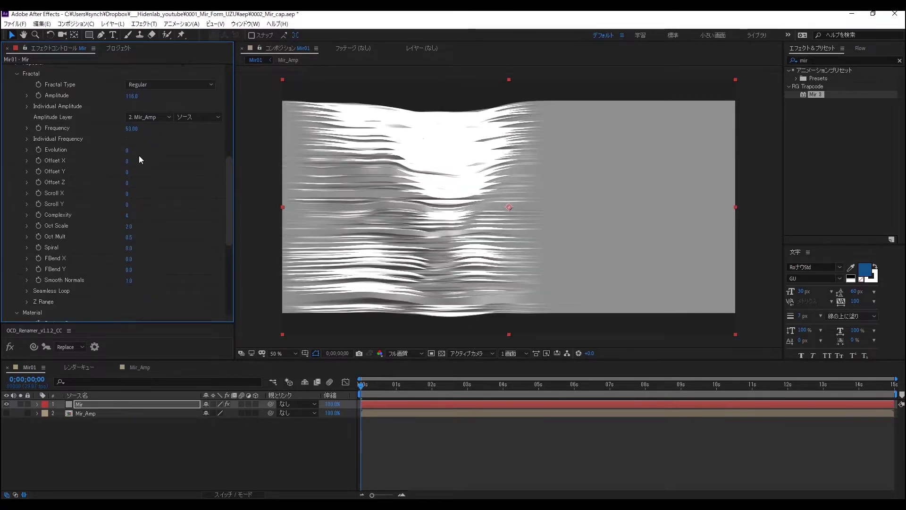
pyautogui.scroll(-3, 139, 155)
pyautogui.scroll(-2, 132, 180)
pyautogui.scroll(-3, 132, 184)
pyautogui.scroll(-2, 131, 184)
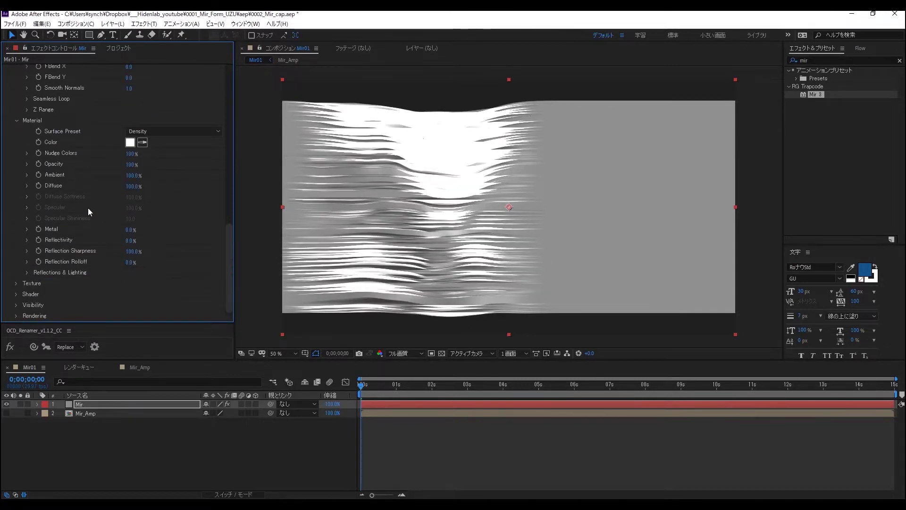
pyautogui.click(17, 284)
pyautogui.click(147, 196)
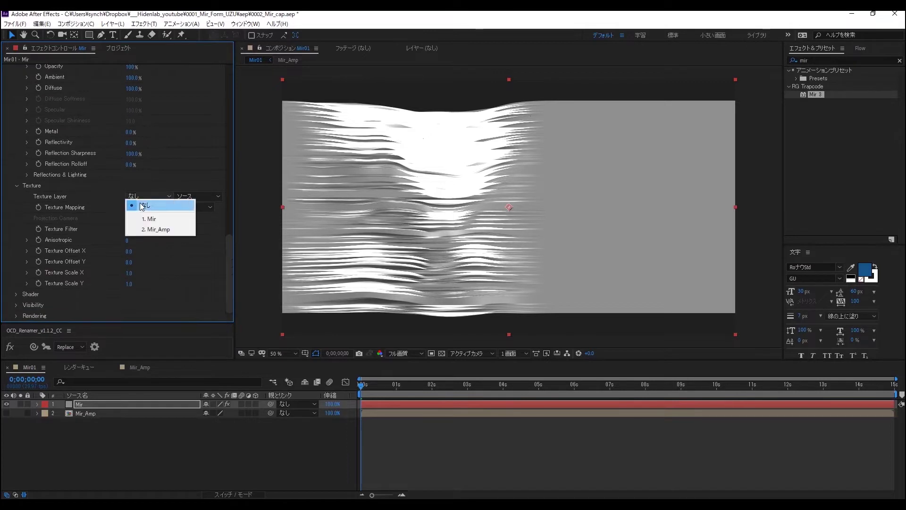
pyautogui.click(150, 229)
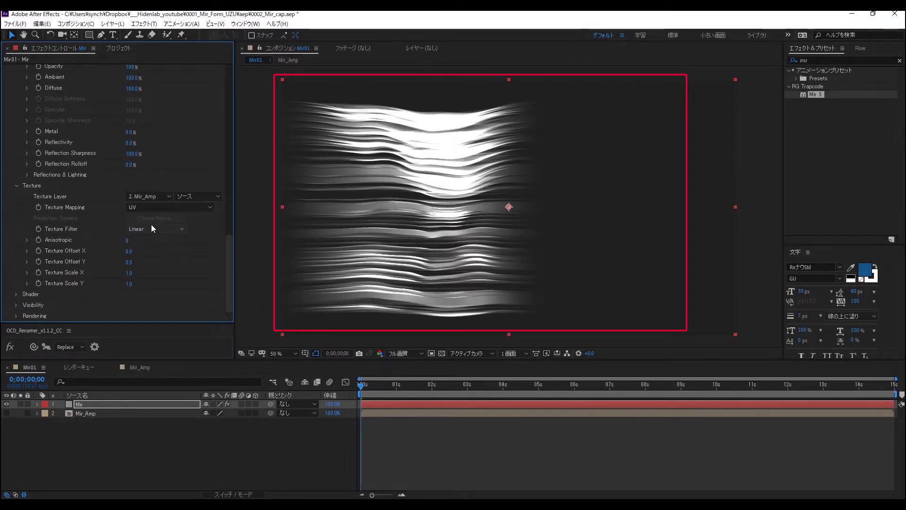
pyautogui.scroll(2, 129, 212)
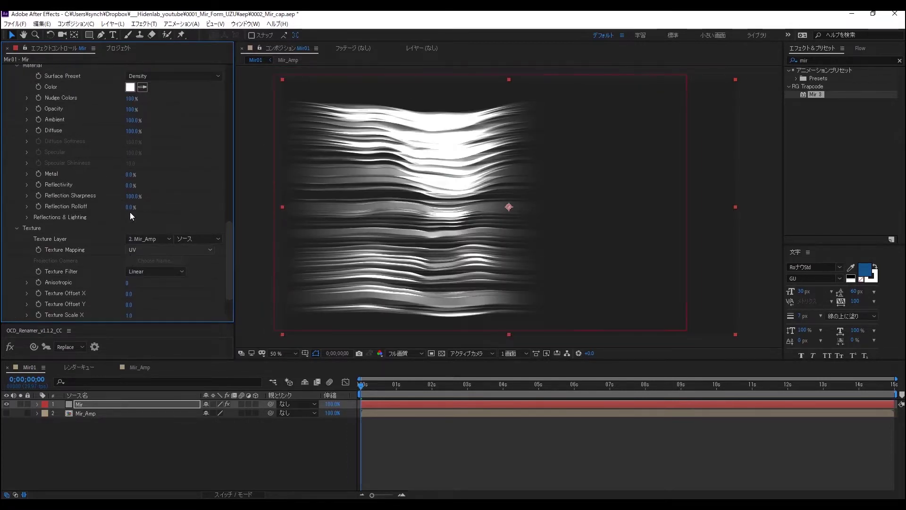
pyautogui.scroll(2, 129, 212)
pyautogui.scroll(1, 130, 211)
pyautogui.scroll(1, 131, 216)
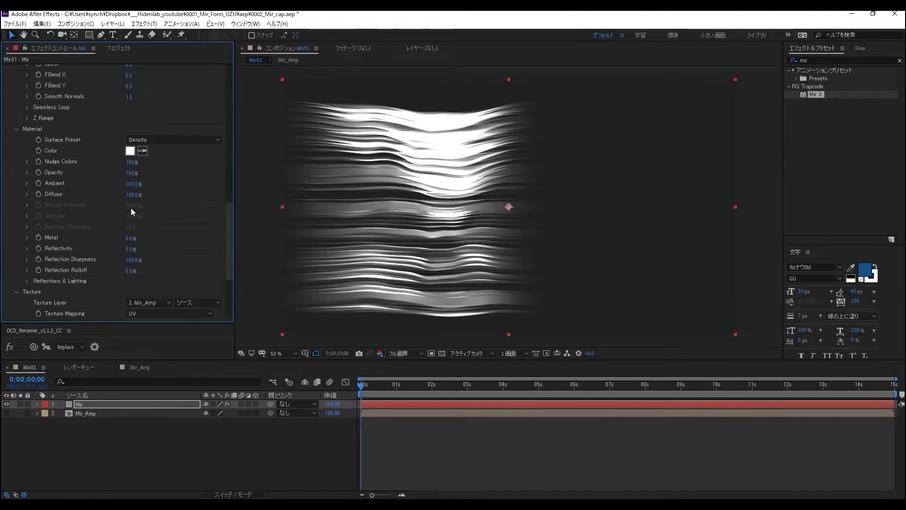
pyautogui.scroll(2, 131, 211)
pyautogui.scroll(2, 132, 209)
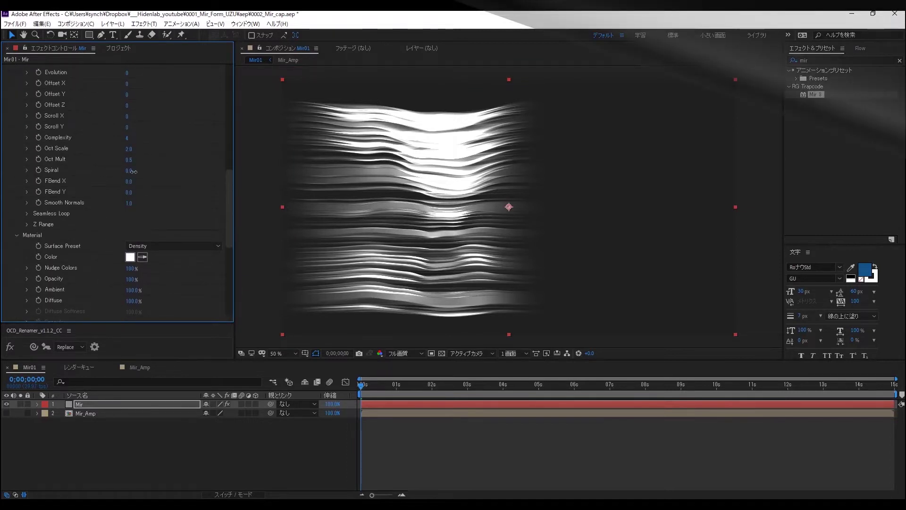
# - Set Mir's Spiral to 2.5 and scrub Evolution to 1023
pyautogui.moveTo(128, 170); pyautogui.dragTo(181, 175)
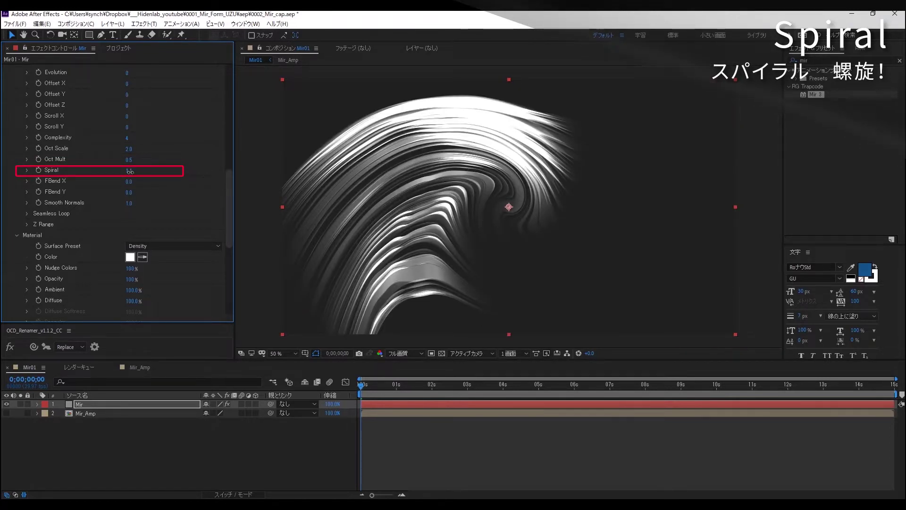
pyautogui.write('2.5')
pyautogui.press('Return')
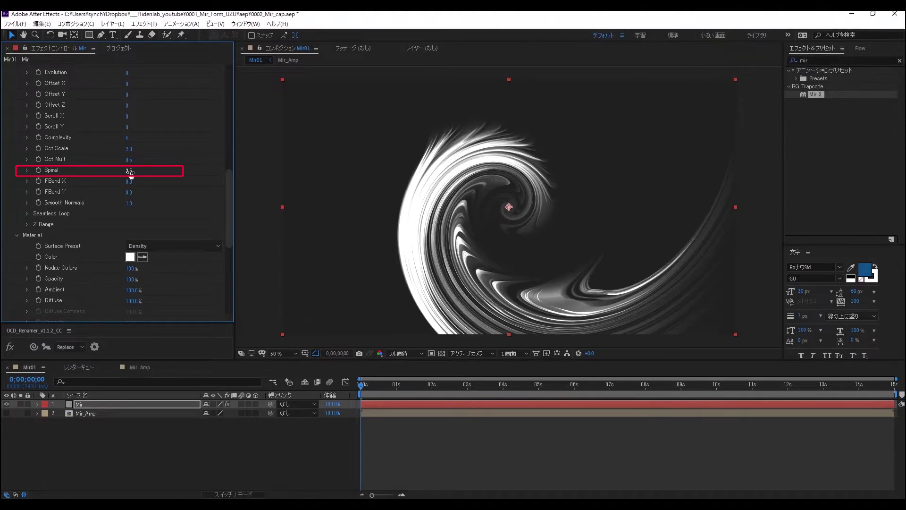
pyautogui.moveTo(129, 171); pyautogui.dragTo(164, 168)
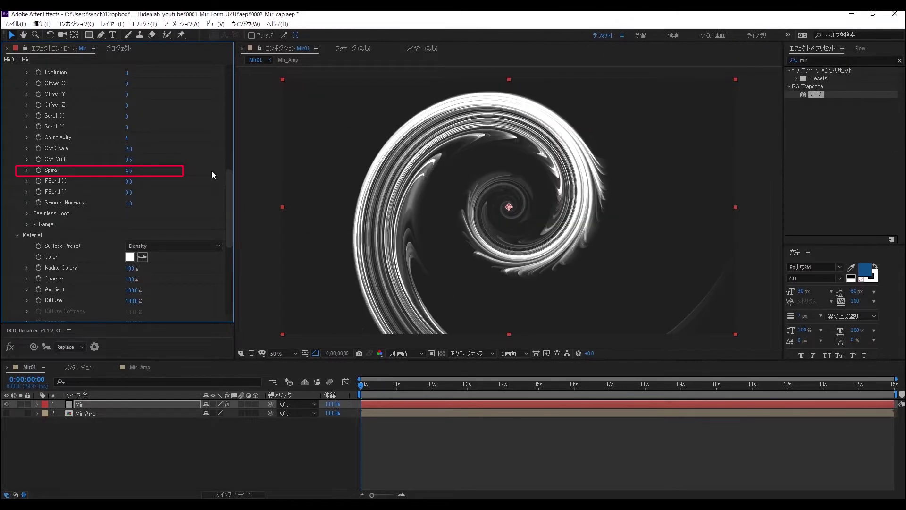
pyautogui.hotkey('ctrl', 'z')
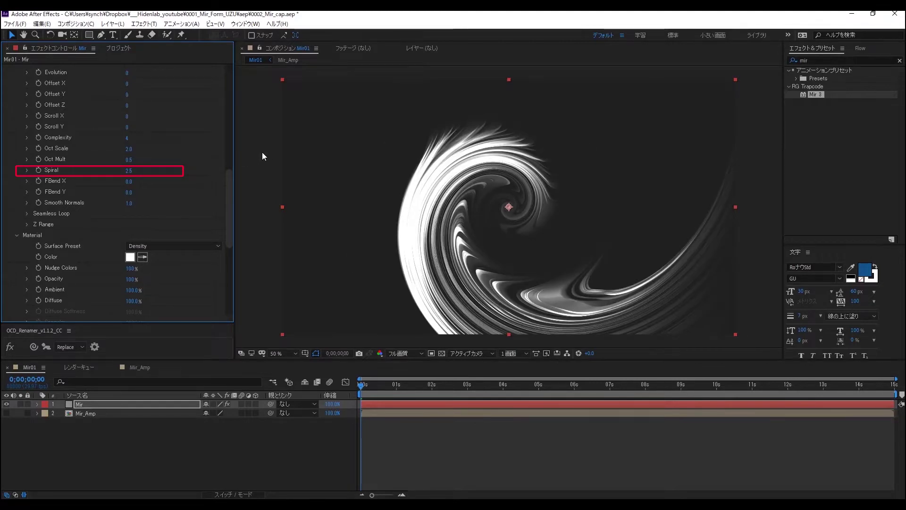
pyautogui.scroll(3, 179, 138)
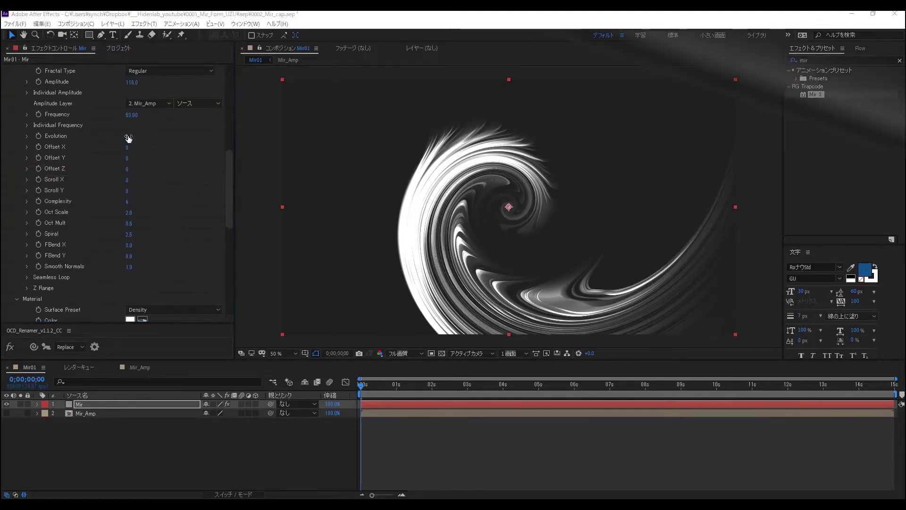
pyautogui.moveTo(127, 135); pyautogui.dragTo(364, 120)
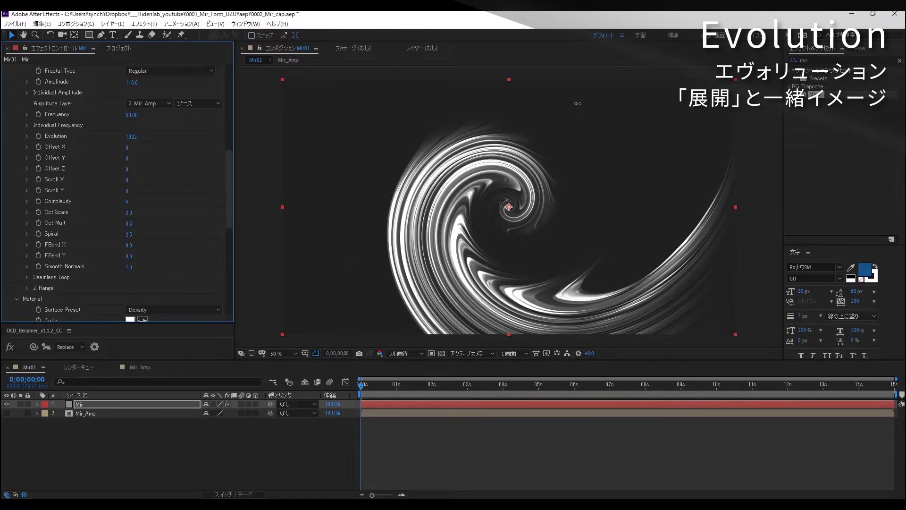
# - Give Evolution the expression time*50
pyautogui.keyDown('alt'); pyautogui.click(39, 135); pyautogui.keyUp('alt')
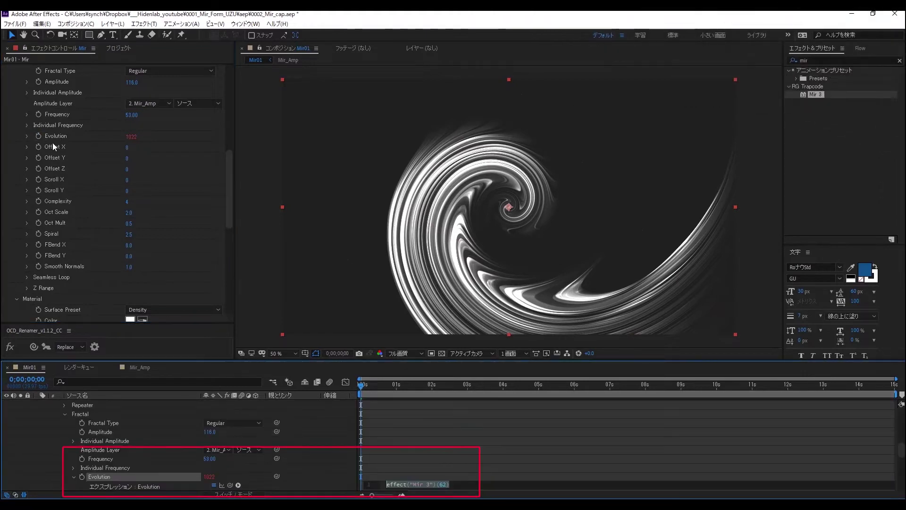
pyautogui.write('time*50')
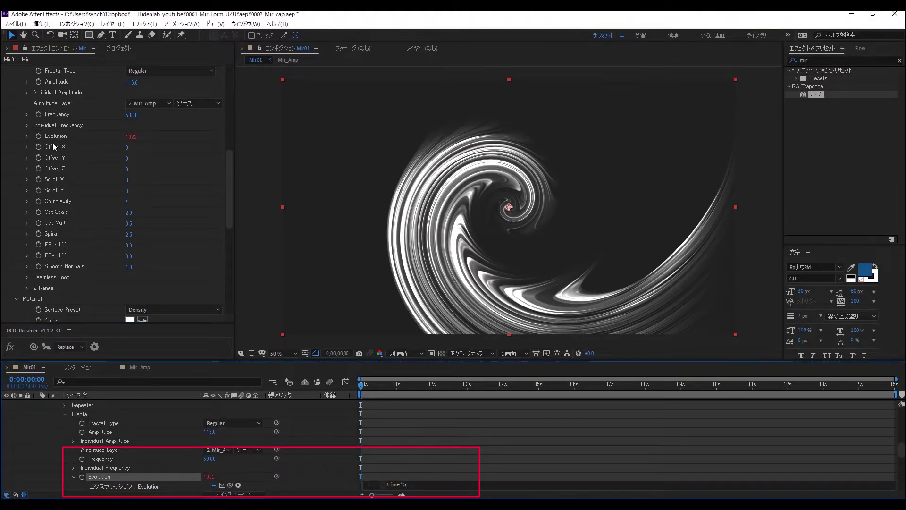
pyautogui.press('KP_Enter')
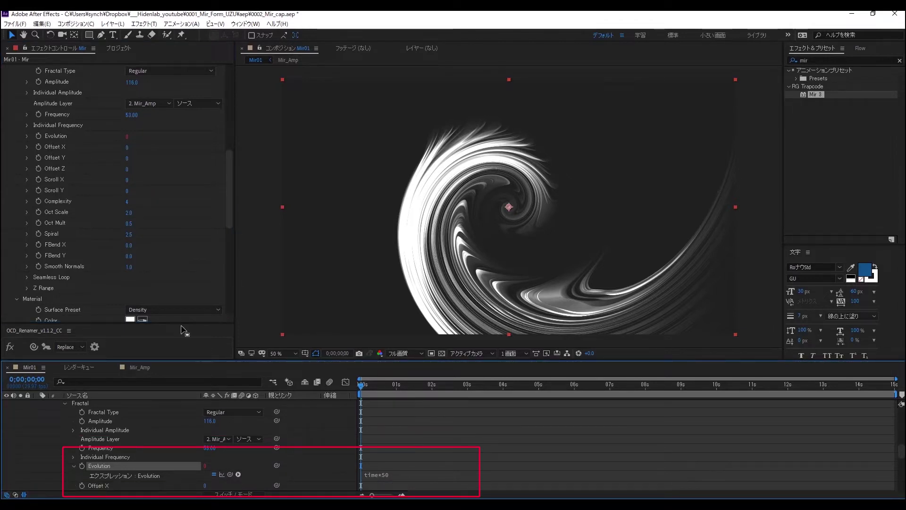
# - Give Offset X the expression time*50, leaving Scroll Y at 0
pyautogui.moveTo(127, 150); pyautogui.dragTo(429, 141)
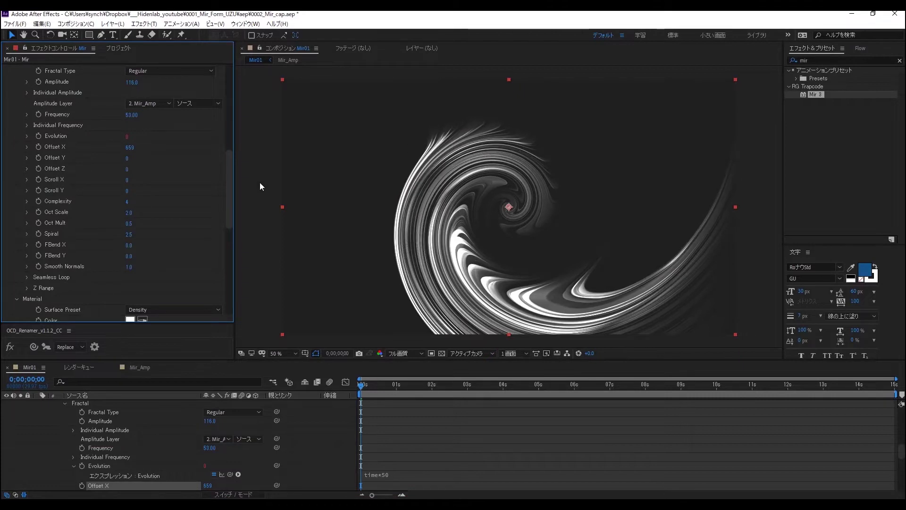
pyautogui.keyDown('alt'); pyautogui.click(38, 147); pyautogui.keyUp('alt')
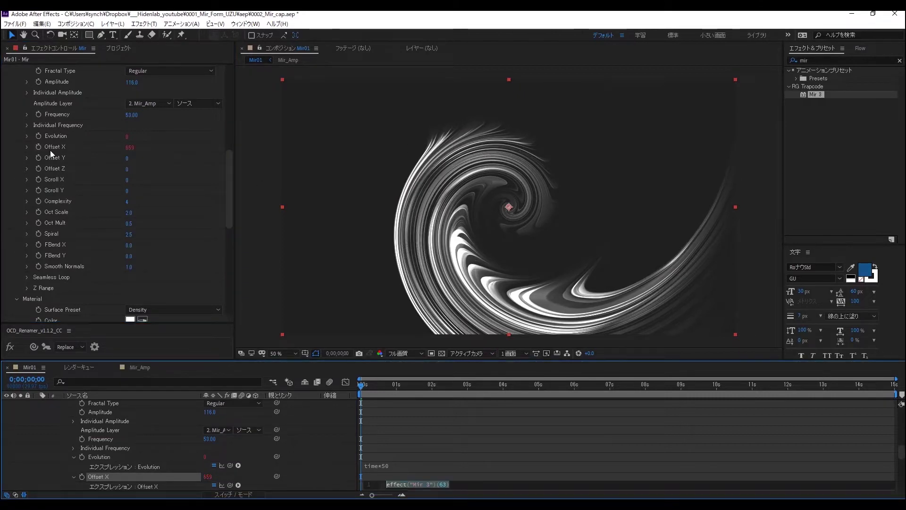
pyautogui.write('time*50')
pyautogui.press('KP_Enter')
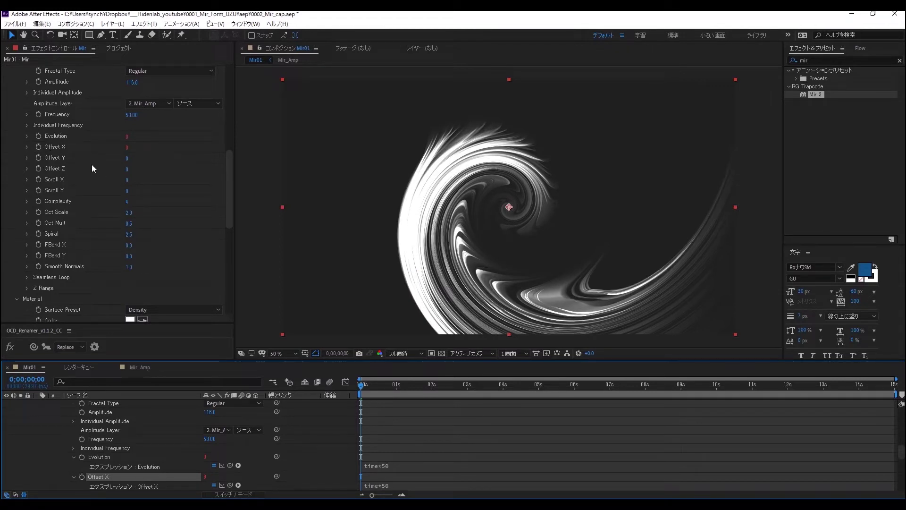
pyautogui.moveTo(126, 190)
pyautogui.mouseDown()
pyautogui.moveTo(279, 184)
pyautogui.moveTo(81, 222)
pyautogui.moveTo(202, 211)
pyautogui.mouseUp()
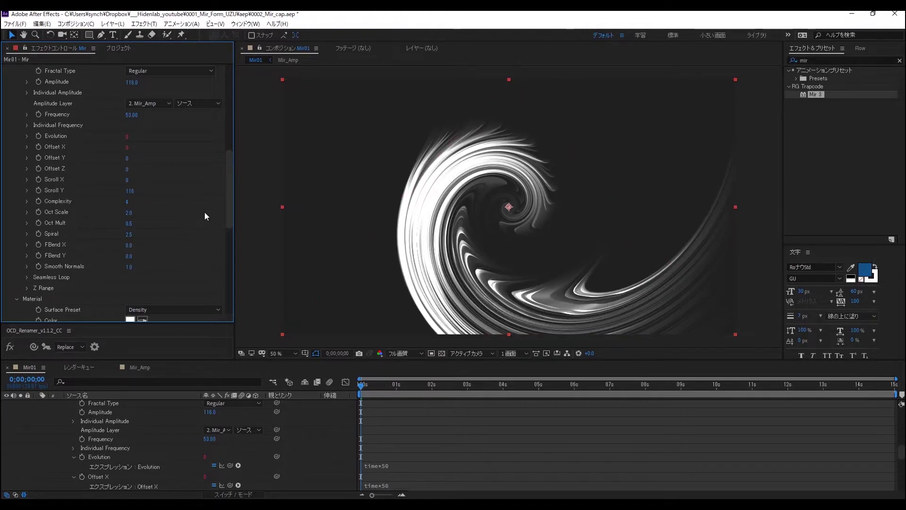
pyautogui.hotkey('ctrl', 'z')
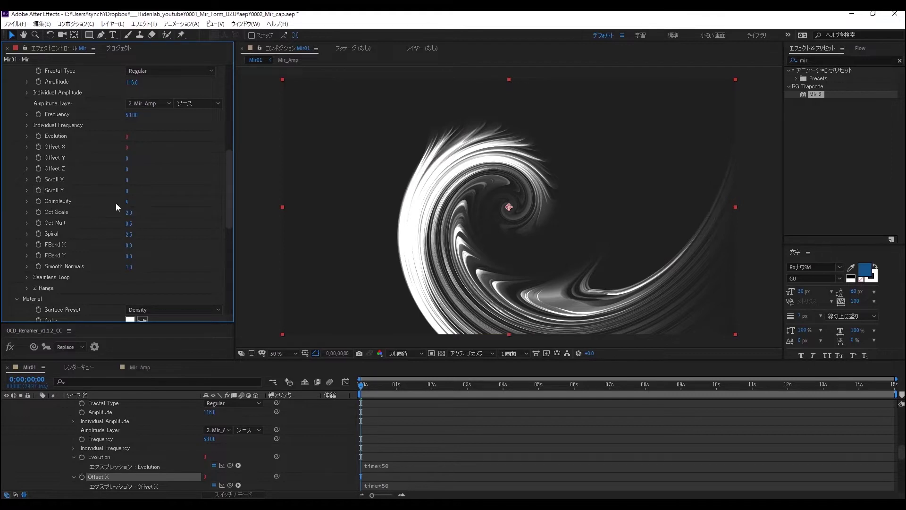
pyautogui.scroll(-1, 115, 202)
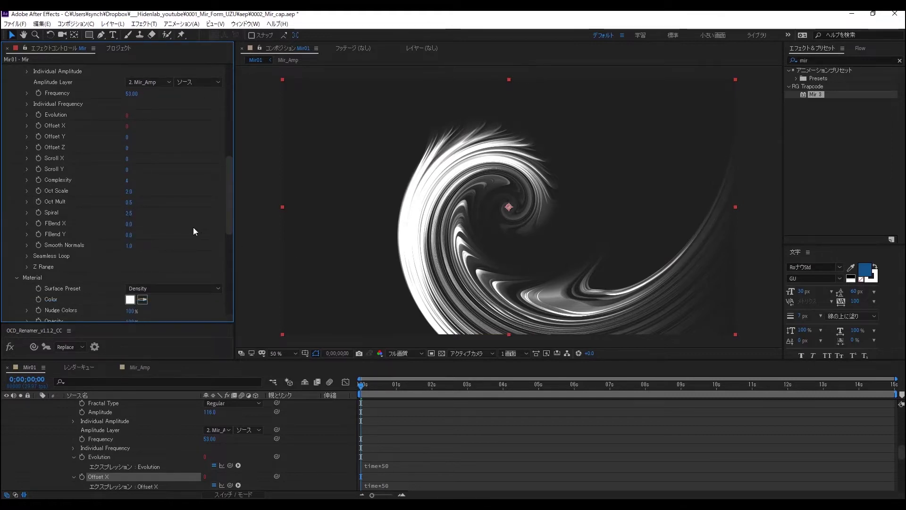
# - Raise Mir's Oct Mult from 0.7 to 1.5
pyautogui.scroll(-2, 194, 231)
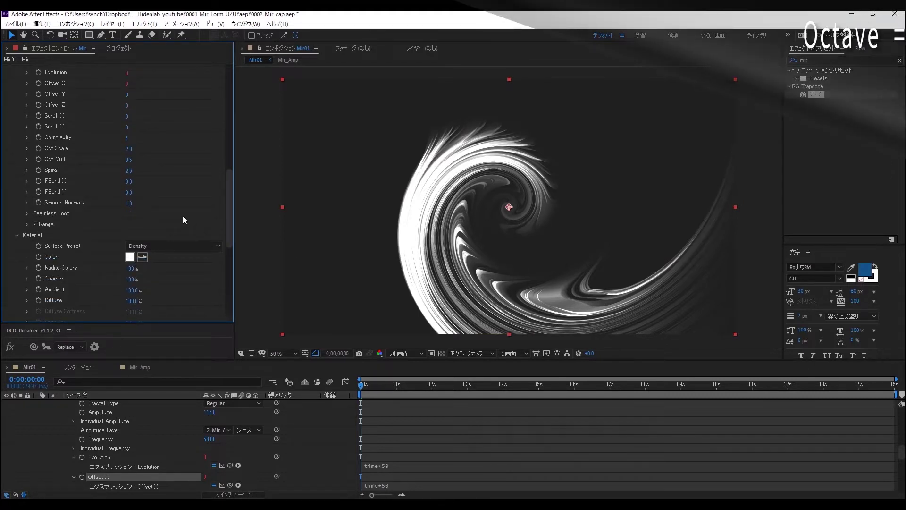
pyautogui.moveTo(129, 160); pyautogui.dragTo(138, 161)
pyautogui.click(132, 159)
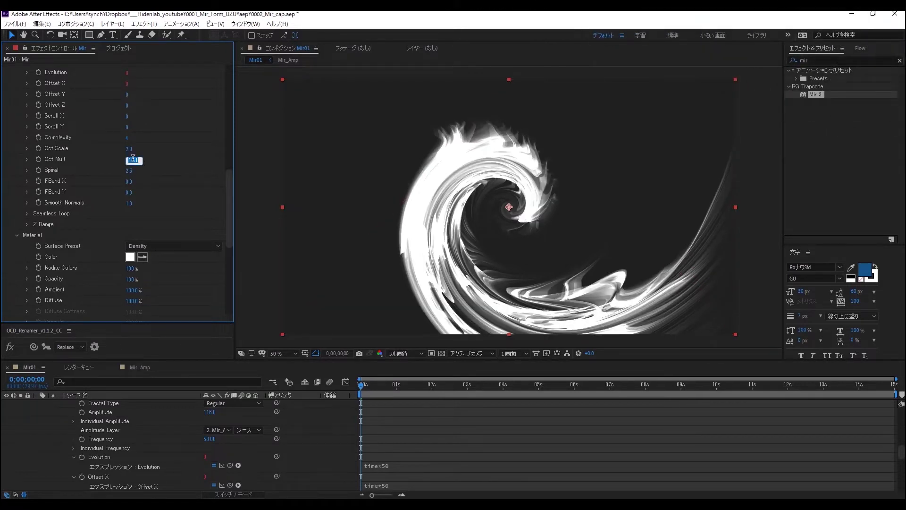
pyautogui.write('.5')
pyautogui.press('Return')
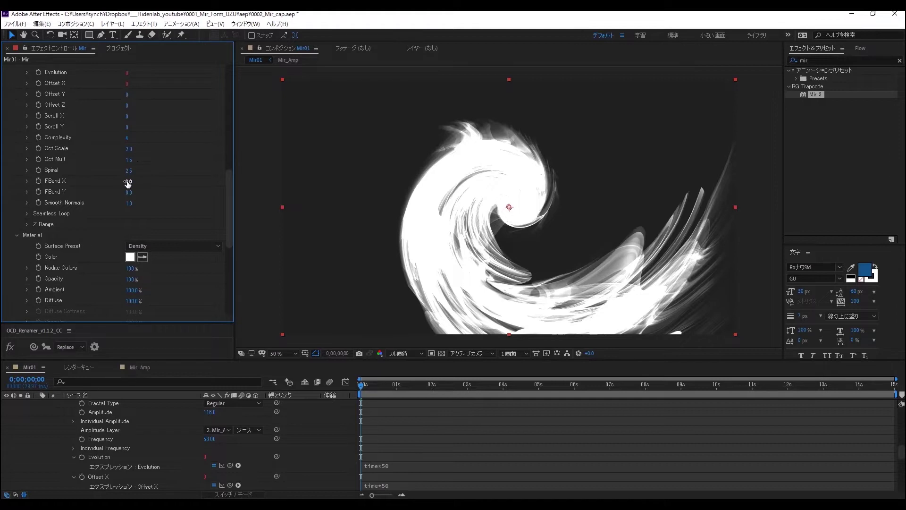
pyautogui.scroll(-5, 143, 182)
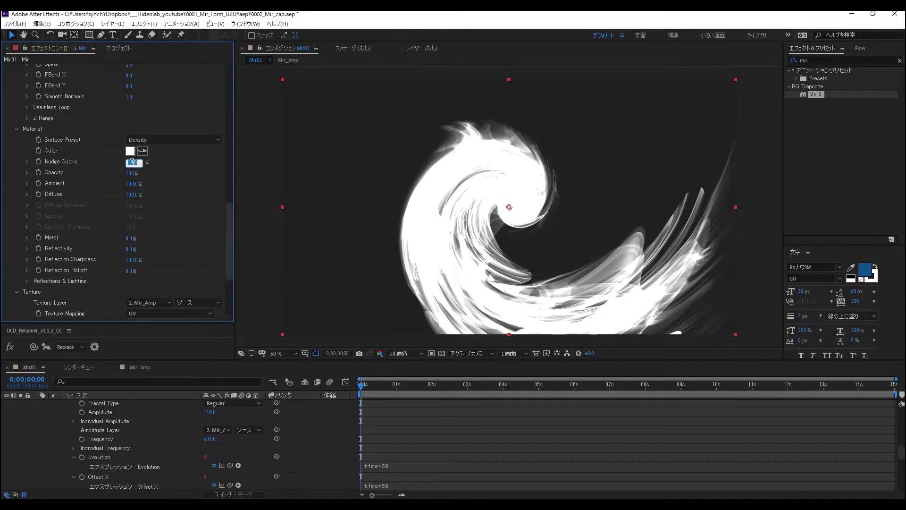
# - Set the Material's Nudge Colors to 50% and Opacity to 40%
pyautogui.write('50')
pyautogui.press('Return')
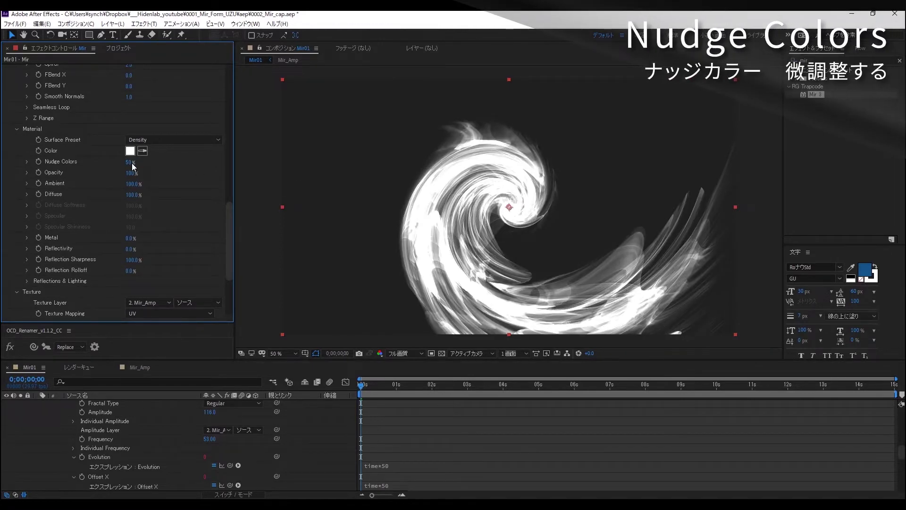
pyautogui.write('40')
pyautogui.press('Return')
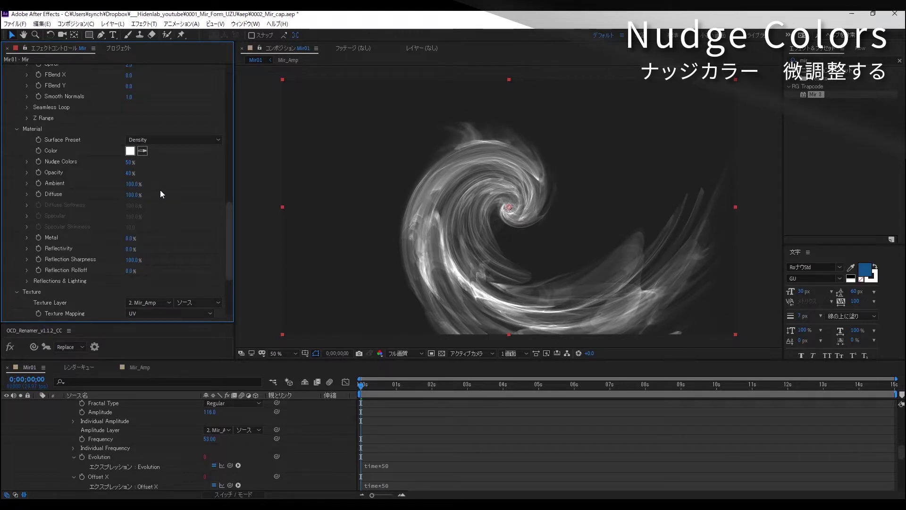
# - Check the Shader group, then collapse Shader and Texture to bring up the Repeater settings
pyautogui.scroll(-1, 160, 193)
pyautogui.scroll(-1, 160, 194)
pyautogui.scroll(-1, 160, 193)
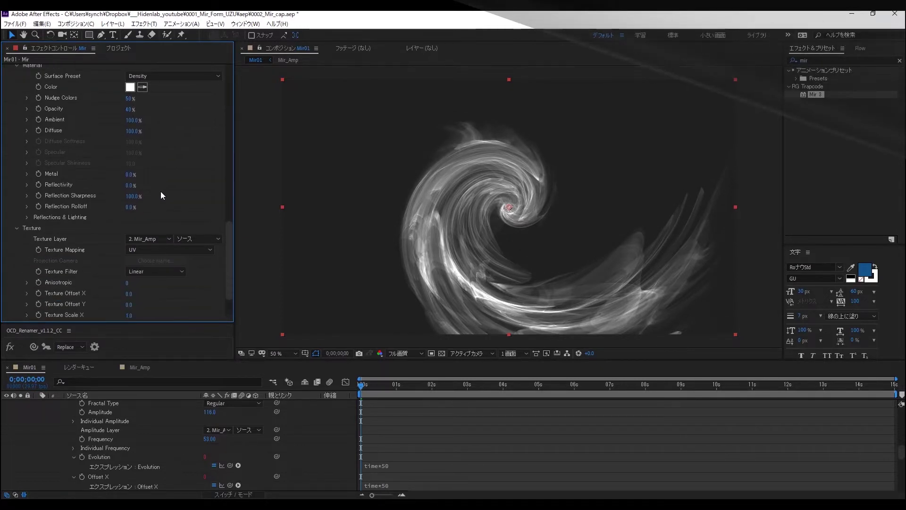
pyautogui.scroll(-2, 160, 194)
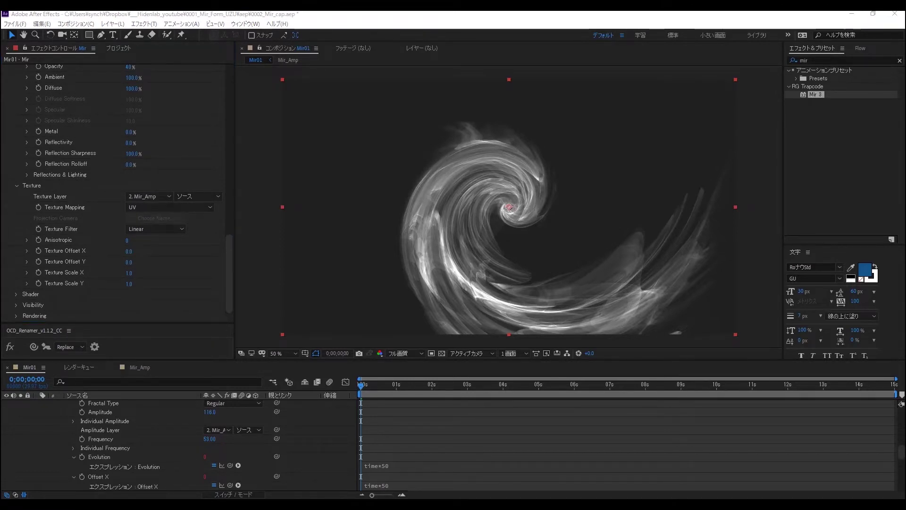
pyautogui.click(16, 294)
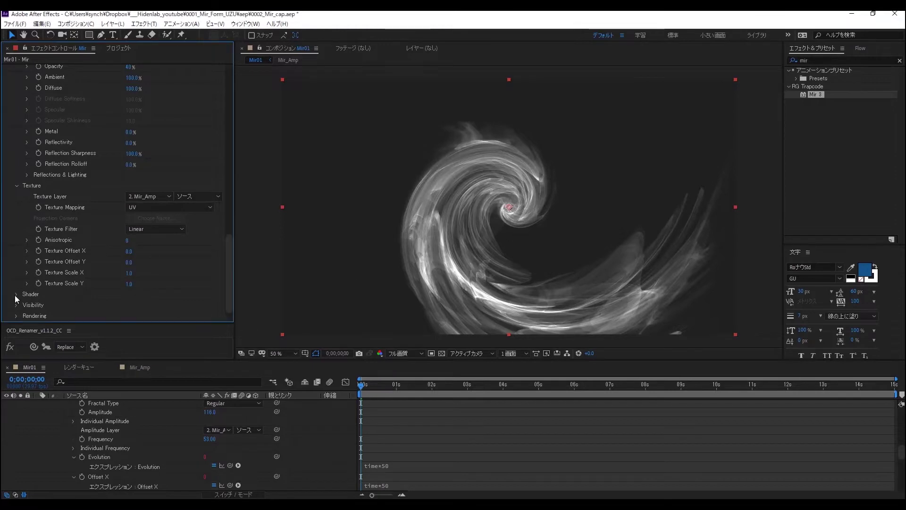
pyautogui.scroll(-8, 24, 283)
pyautogui.scroll(3, 23, 279)
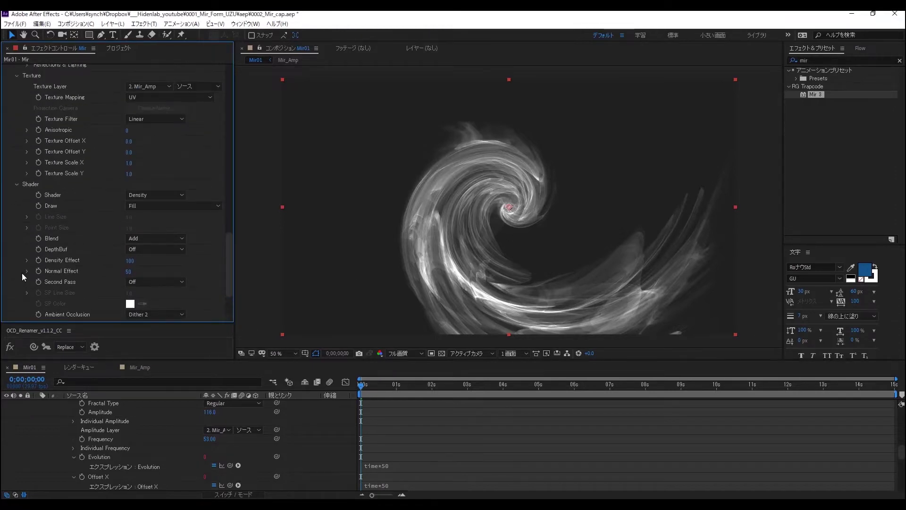
pyautogui.click(17, 184)
pyautogui.scroll(2, 18, 189)
pyautogui.click(16, 248)
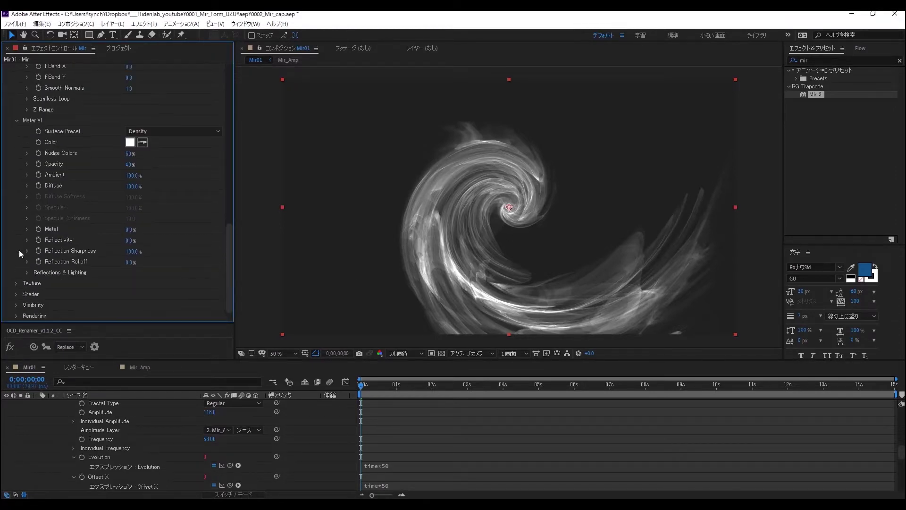
pyautogui.scroll(2, 56, 241)
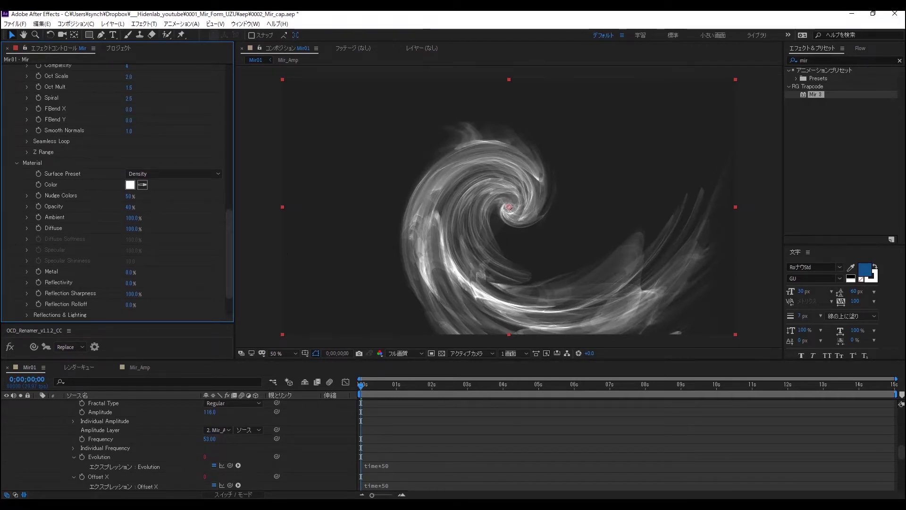
pyautogui.scroll(5, 48, 241)
pyautogui.scroll(5, 103, 181)
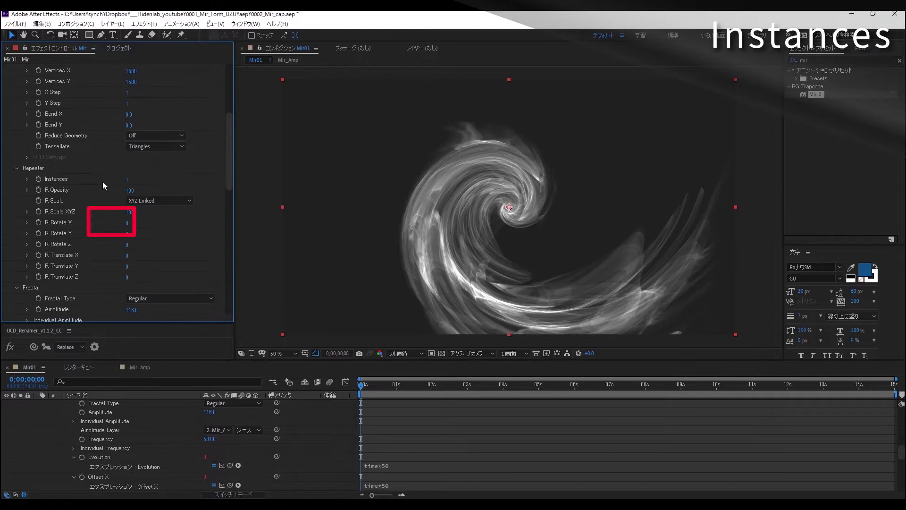
# - Set Repeater Instances to 4 and R Rotate Z to 55
pyautogui.click(127, 180)
pyautogui.write('4')
pyautogui.press('Return')
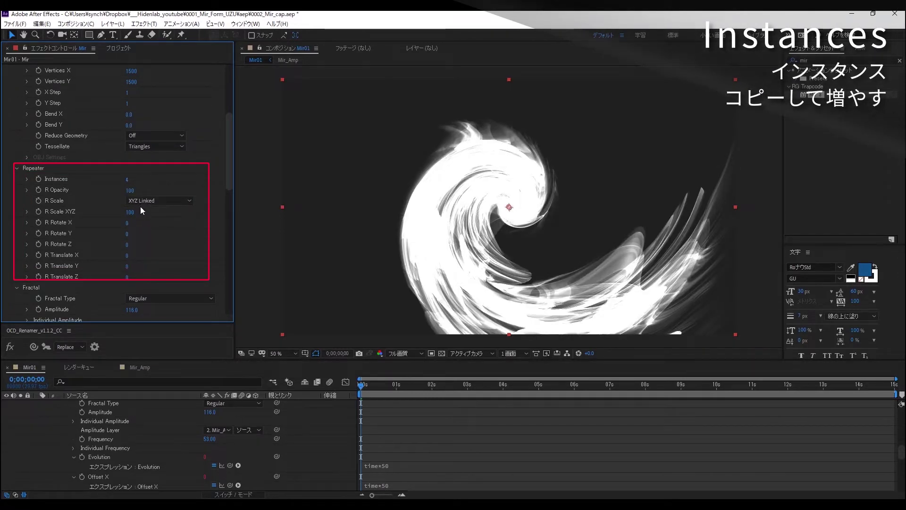
pyautogui.moveTo(134, 246); pyautogui.dragTo(229, 244)
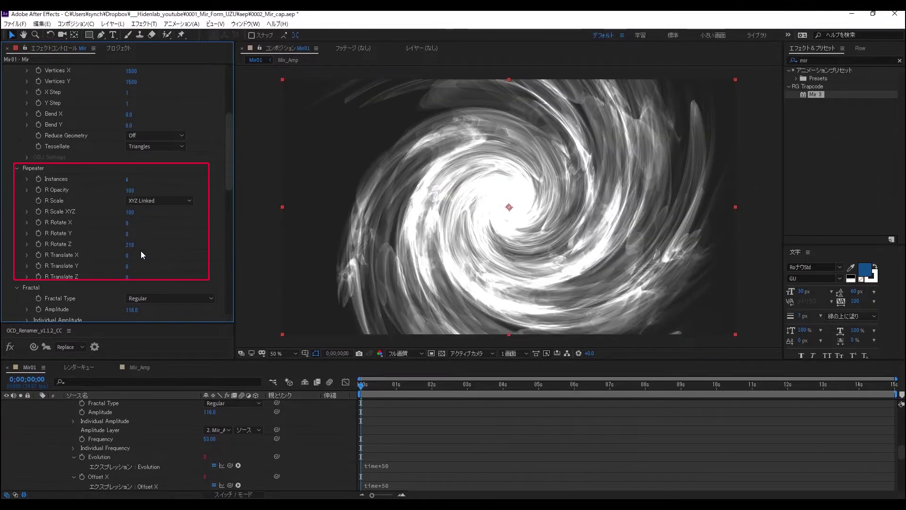
pyautogui.click(129, 245)
pyautogui.write('55')
pyautogui.press('Return')
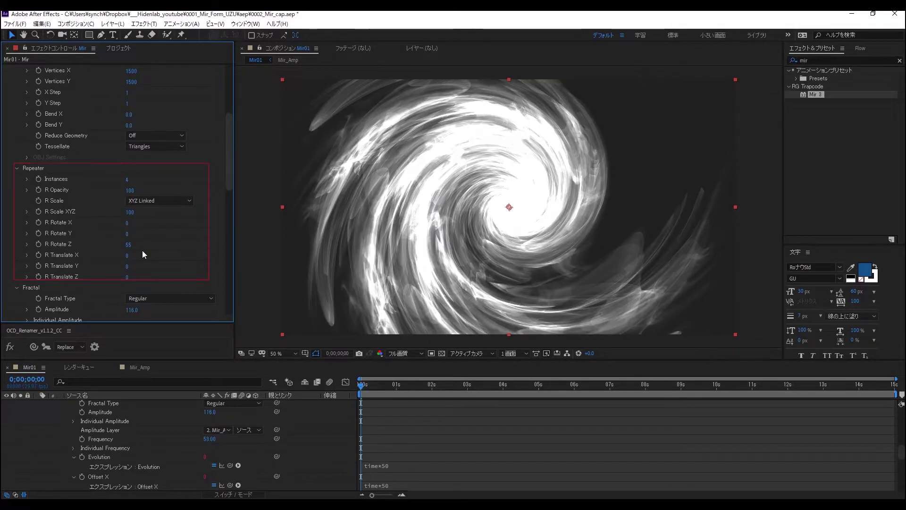
# - Set R Translate Z to -310 and raise R Rotate Z to 71
pyautogui.moveTo(126, 278); pyautogui.dragTo(58, 313)
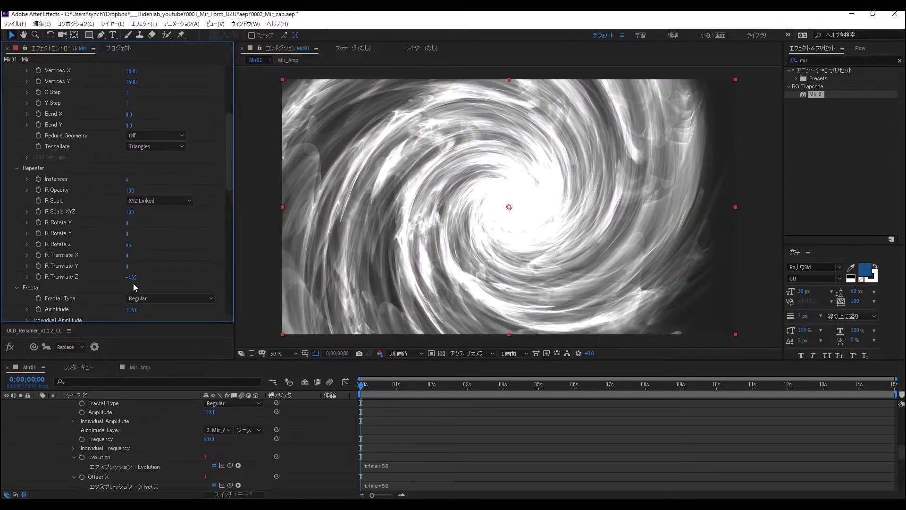
pyautogui.write('-310')
pyautogui.press('Return')
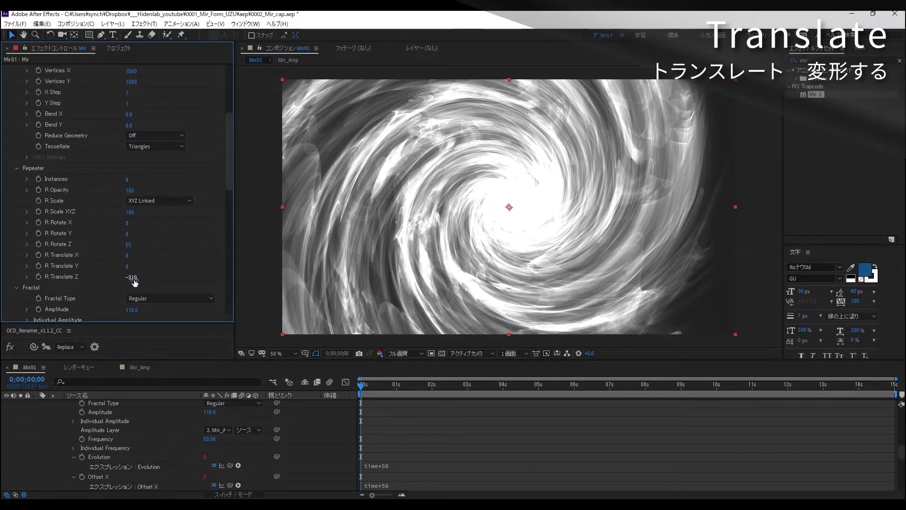
pyautogui.moveTo(129, 245); pyautogui.dragTo(138, 248)
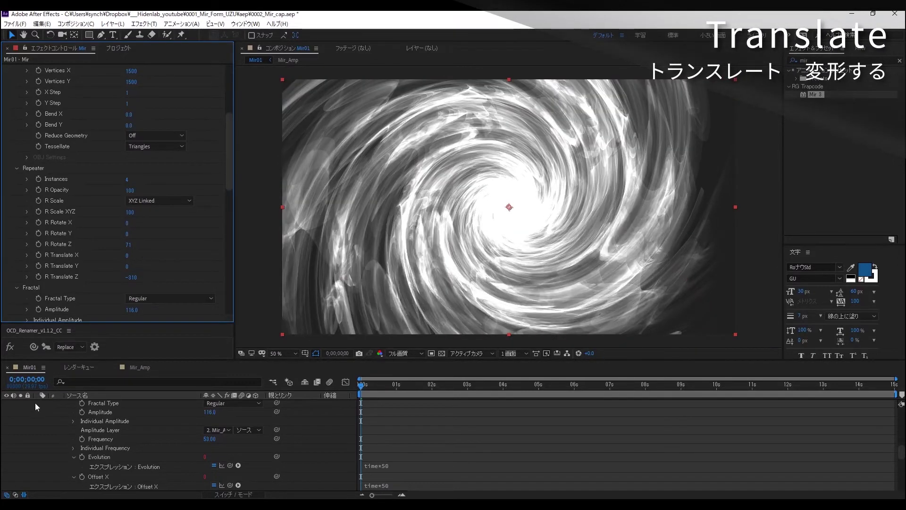
# - Add a new camera layer to Mir01 with default settings
pyautogui.rightClick(32, 409)
pyautogui.moveTo(118, 306)
pyautogui.click(185, 349)
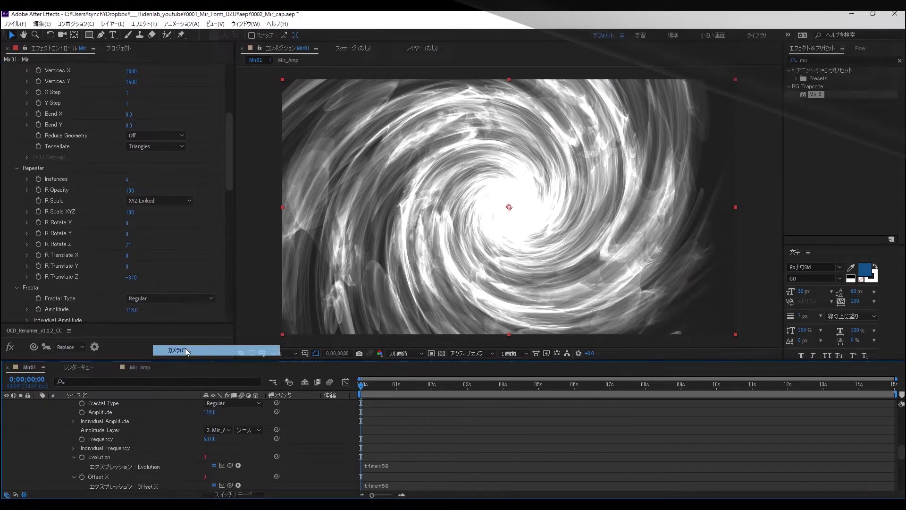
pyautogui.press('Return')
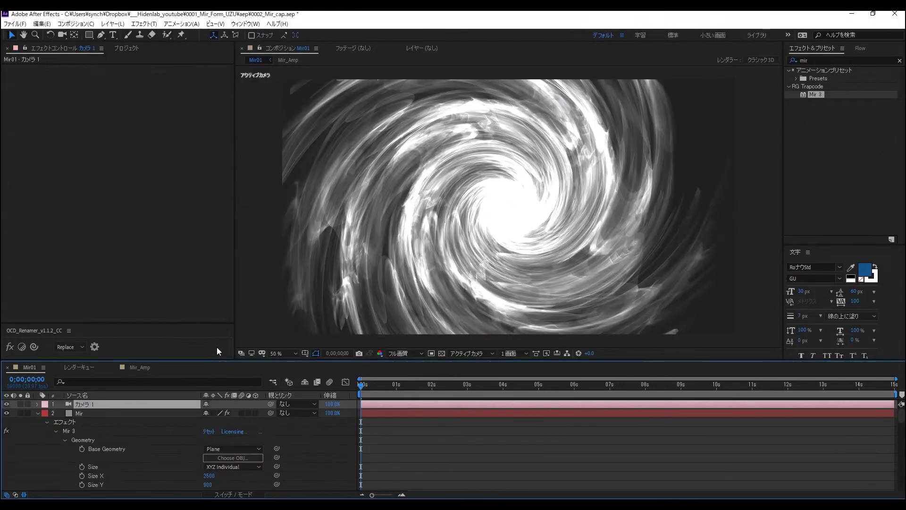
# - Set the Mir01 composition background colour to black (000000)
pyautogui.rightClick(37, 299)
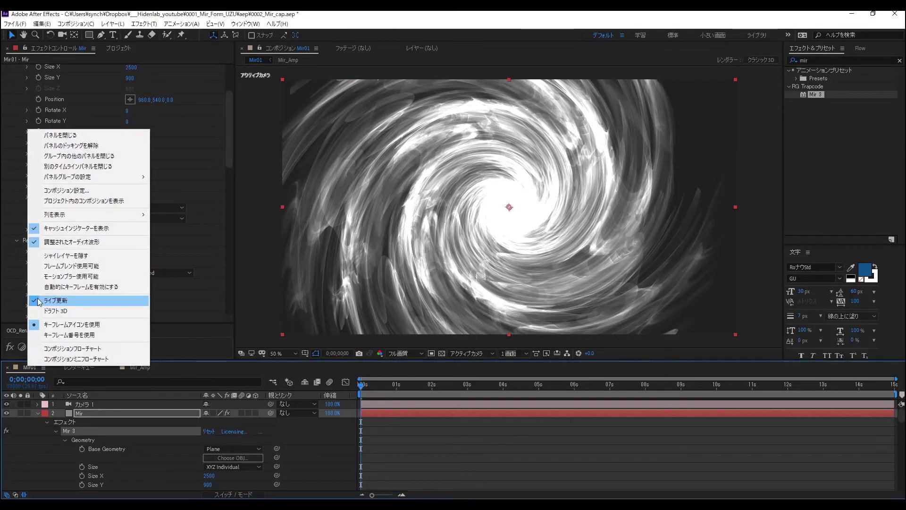
pyautogui.click(81, 229)
pyautogui.click(69, 197)
pyautogui.write('000000')
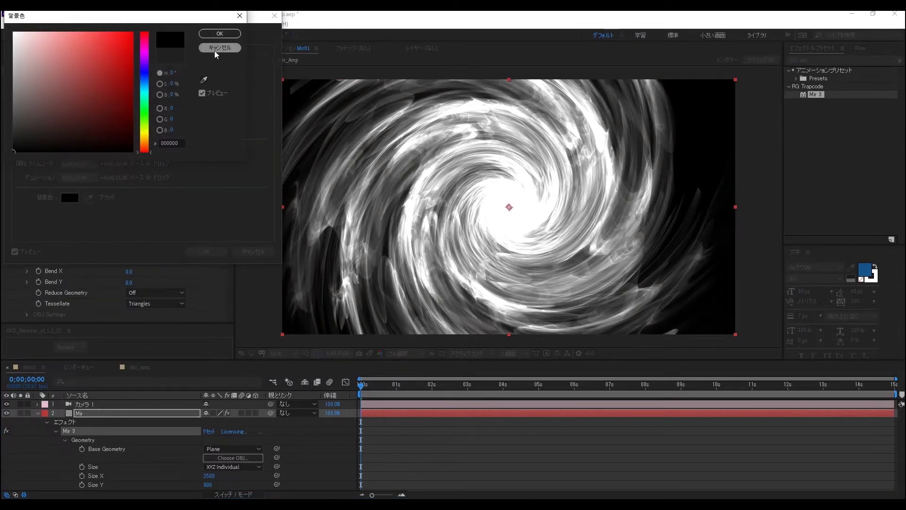
pyautogui.click(220, 33)
pyautogui.click(205, 251)
pyautogui.scroll(-1, 190, 206)
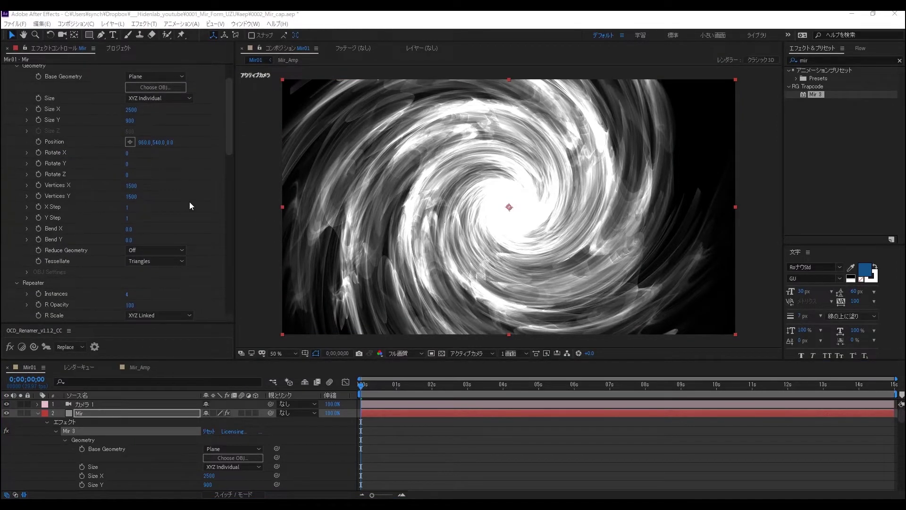
pyautogui.scroll(-1, 190, 206)
pyautogui.scroll(-2, 189, 206)
pyautogui.scroll(-2, 189, 206)
pyautogui.scroll(-2, 189, 203)
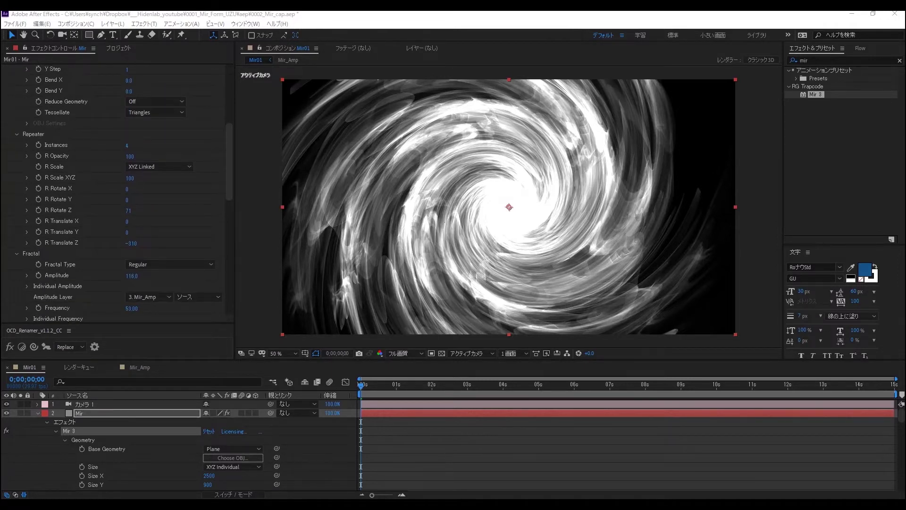
# - Try Mir Complexity values 4 and 1, settle on 2, and save the project
pyautogui.scroll(-9, 165, 265)
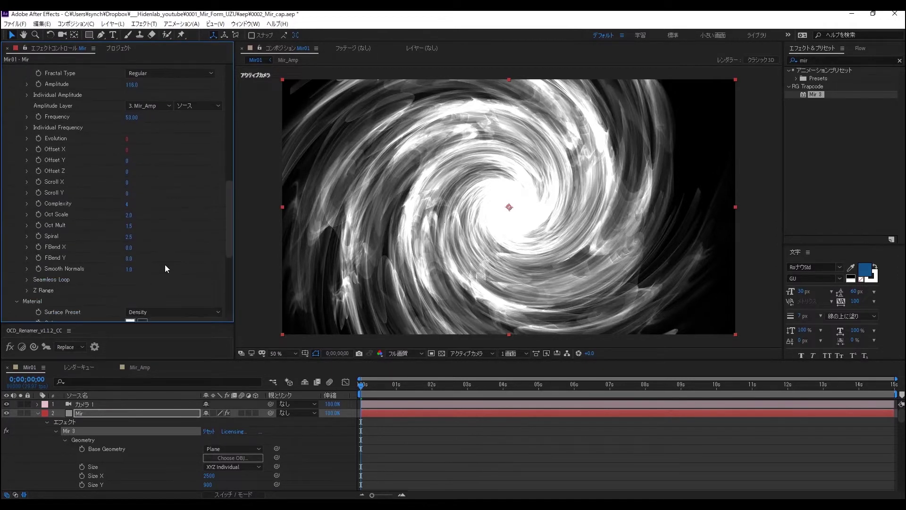
pyautogui.scroll(-2, 136, 240)
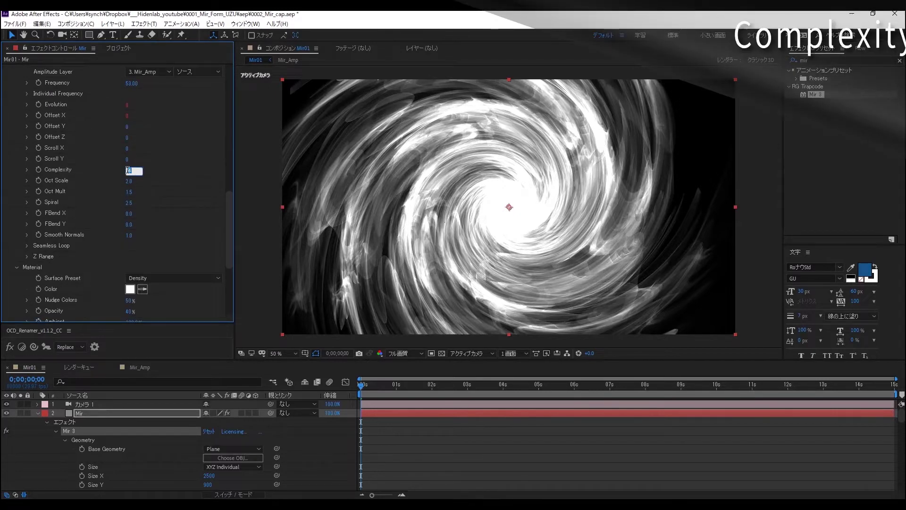
pyautogui.moveTo(126, 170); pyautogui.dragTo(128, 173)
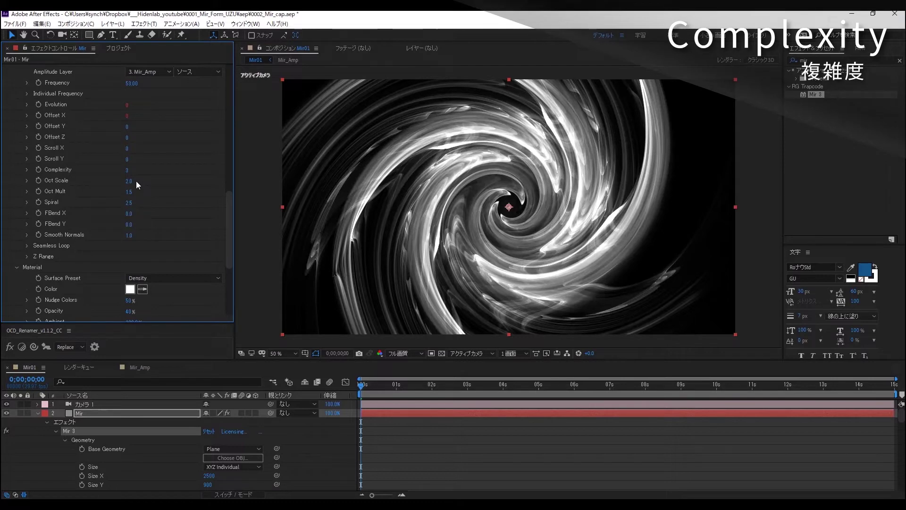
pyautogui.click(128, 171)
pyautogui.write('4')
pyautogui.press('Return')
pyautogui.click(129, 171)
pyautogui.write('1')
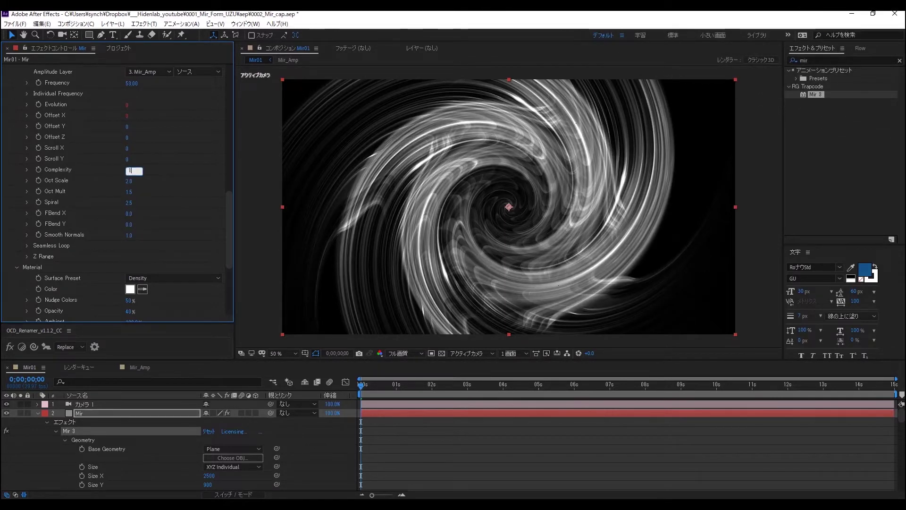
pyautogui.press('Return')
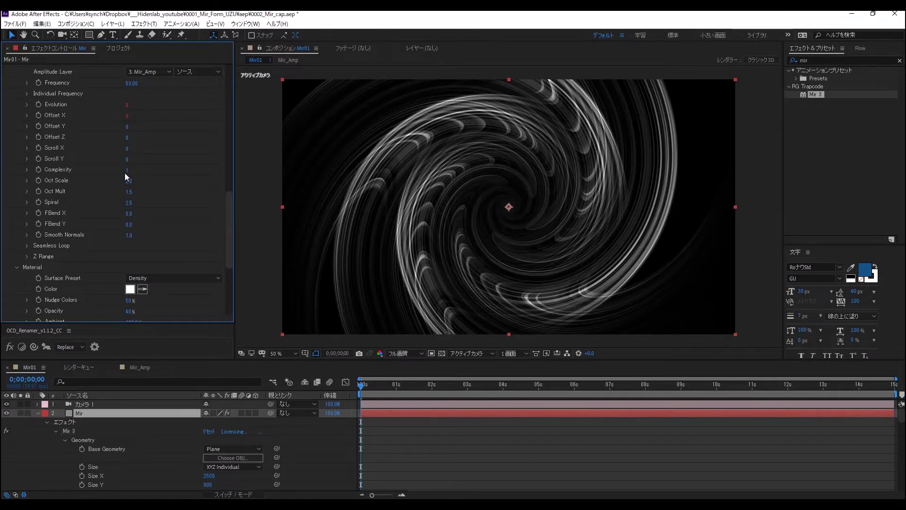
pyautogui.click(127, 171)
pyautogui.write('2')
pyautogui.press('Return')
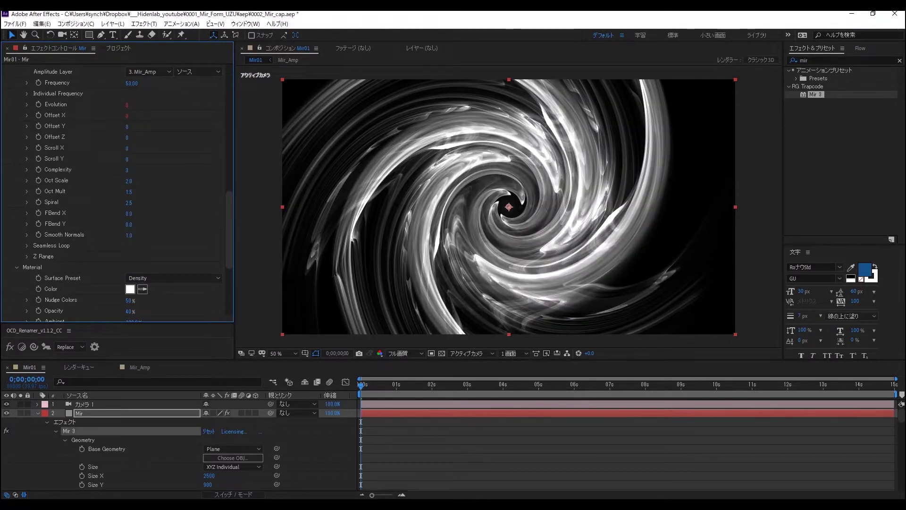
pyautogui.hotkey('ctrl', 's')
# - Play a timeline preview of the animated Mir spiral in Mir01
pyautogui.click(480, 374)
pyautogui.press('space')
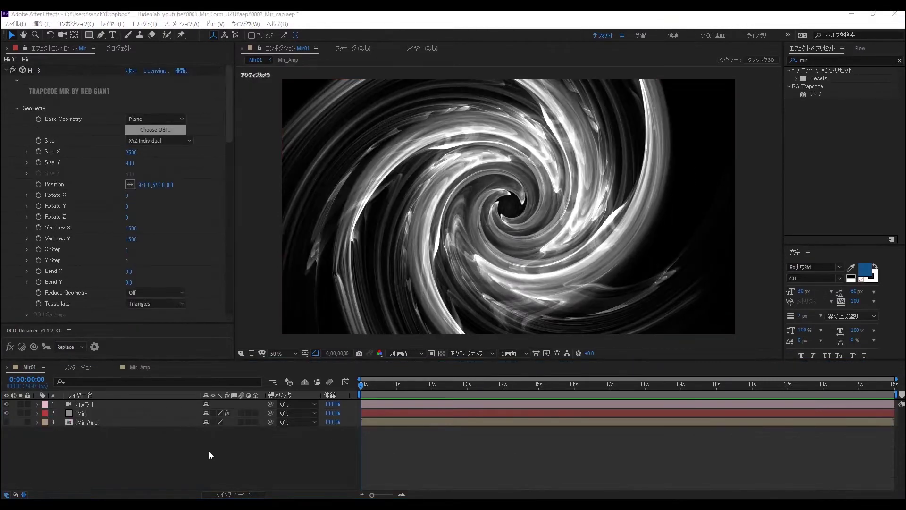
# - Create a new composition containing Mir01 from the Project panel and open it
pyautogui.click(117, 48)
pyautogui.click(55, 172)
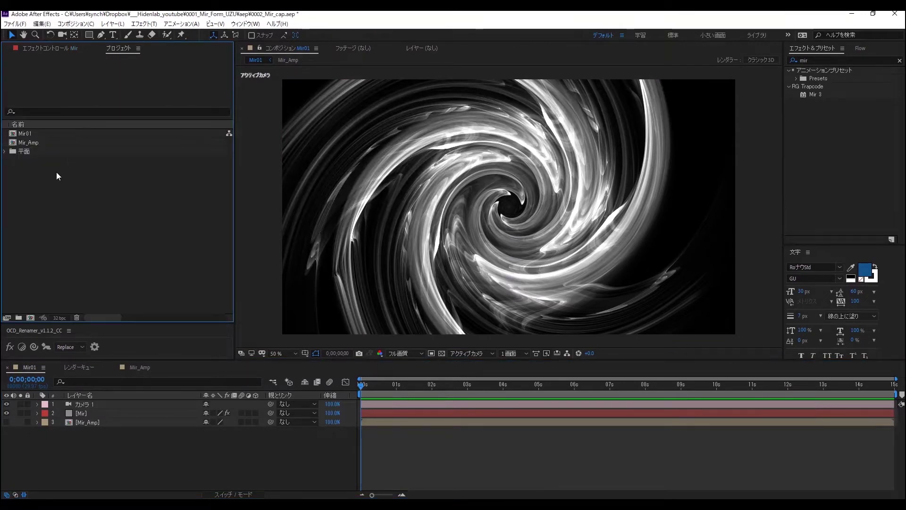
pyautogui.click(26, 135)
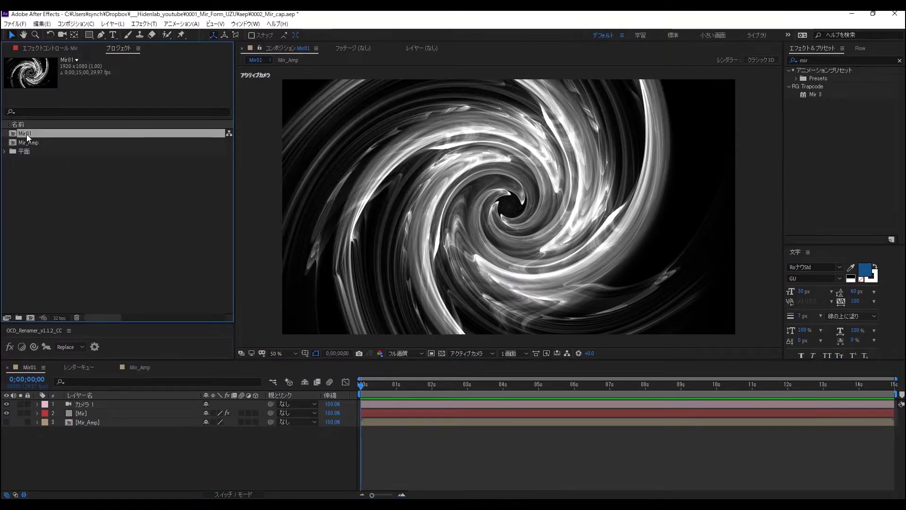
pyautogui.moveTo(26, 135); pyautogui.dragTo(30, 318)
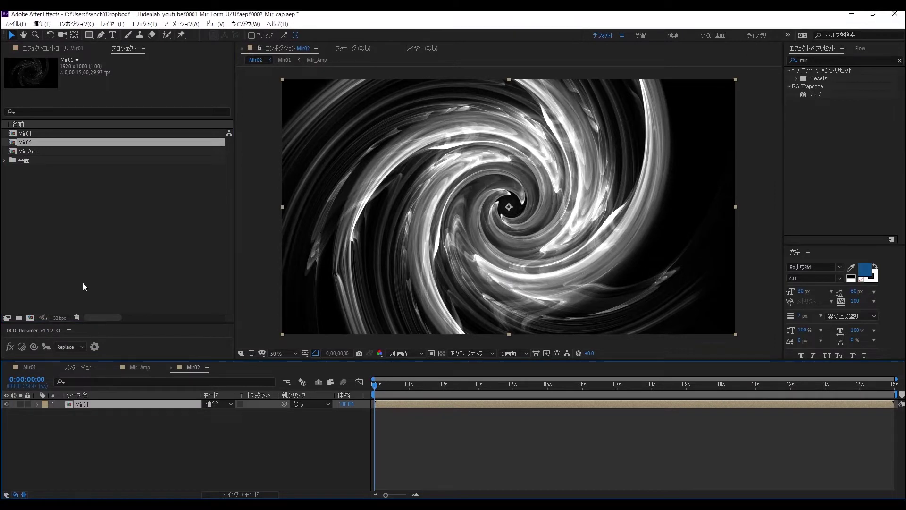
pyautogui.click(31, 151)
# - Rename the new comp to Mir02_glass and begin adding an adjustment layer
pyautogui.click(30, 142)
pyautogui.press('Return')
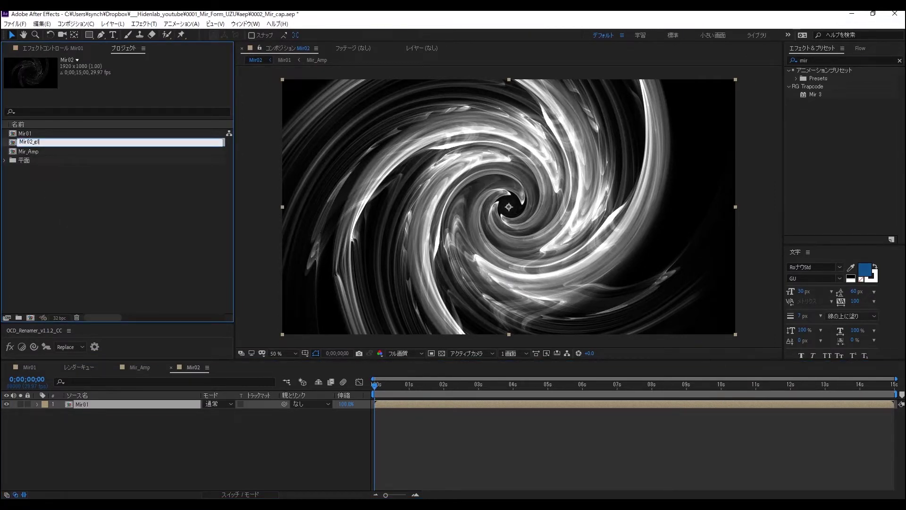
pyautogui.press('Return')
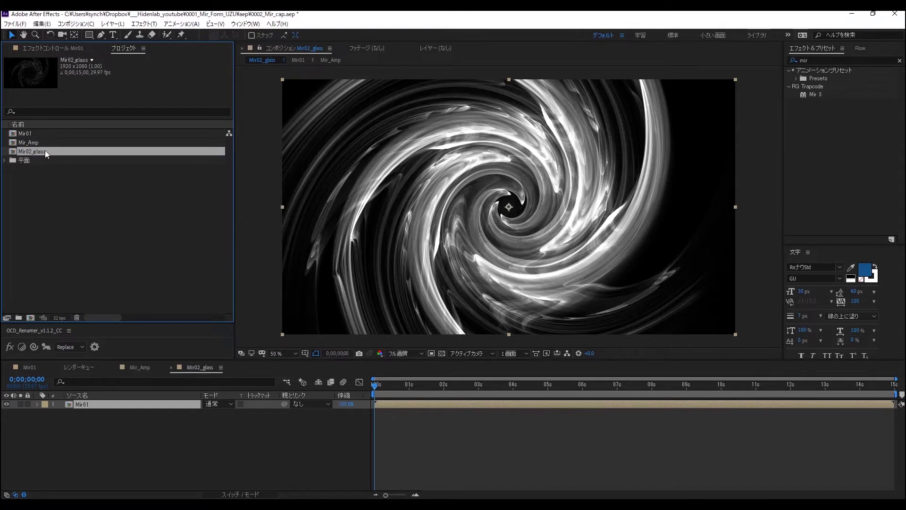
pyautogui.rightClick(78, 418)
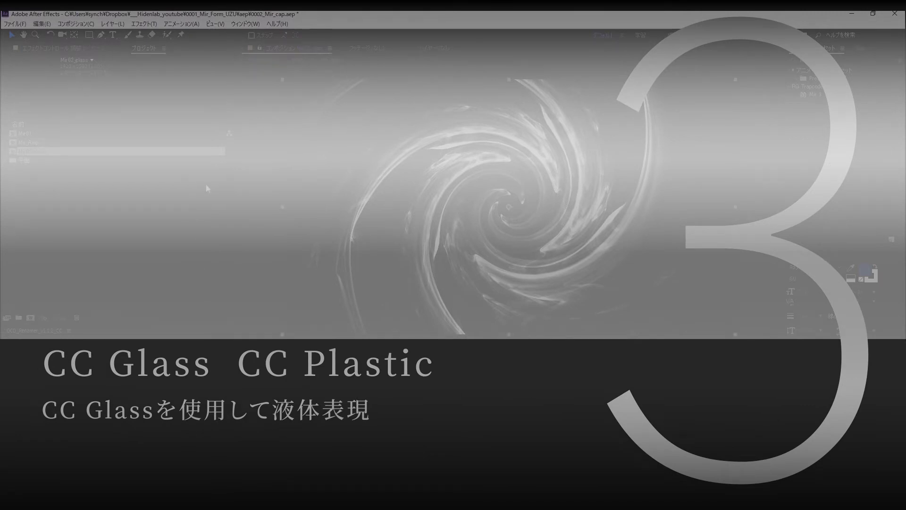
# - Apply Stylize > CC Glass to the new adjustment layer above Mir01
pyautogui.click(140, 26)
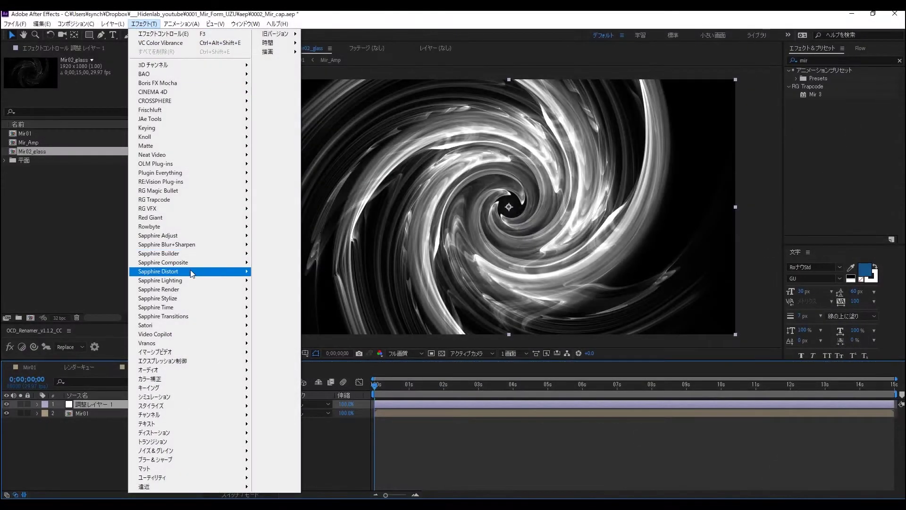
pyautogui.moveTo(196, 406)
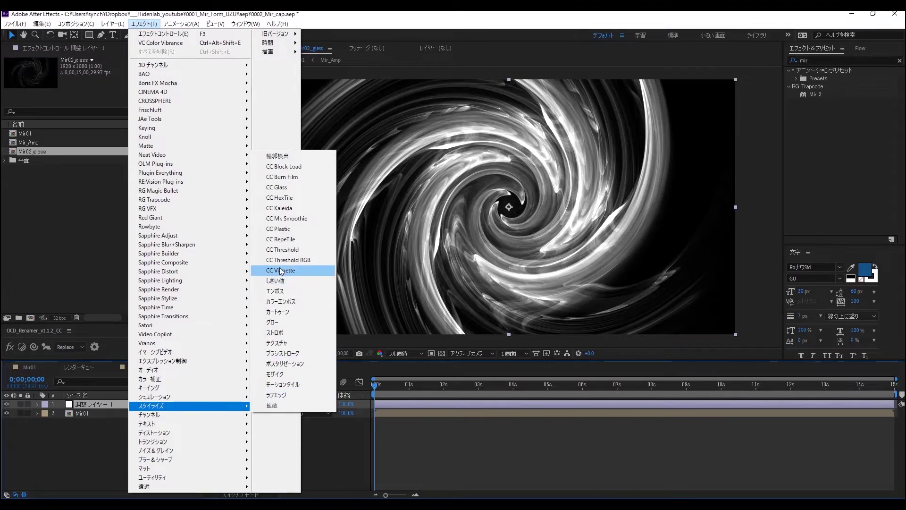
pyautogui.click(285, 189)
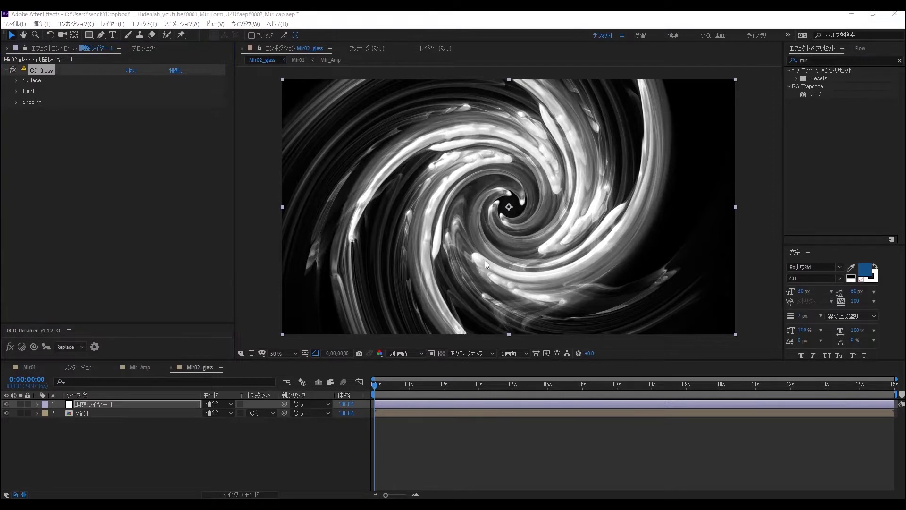
# - Set CC Glass Surface Bump Map to the Mir01 layer and compare it toggled off
pyautogui.click(15, 81)
pyautogui.click(135, 91)
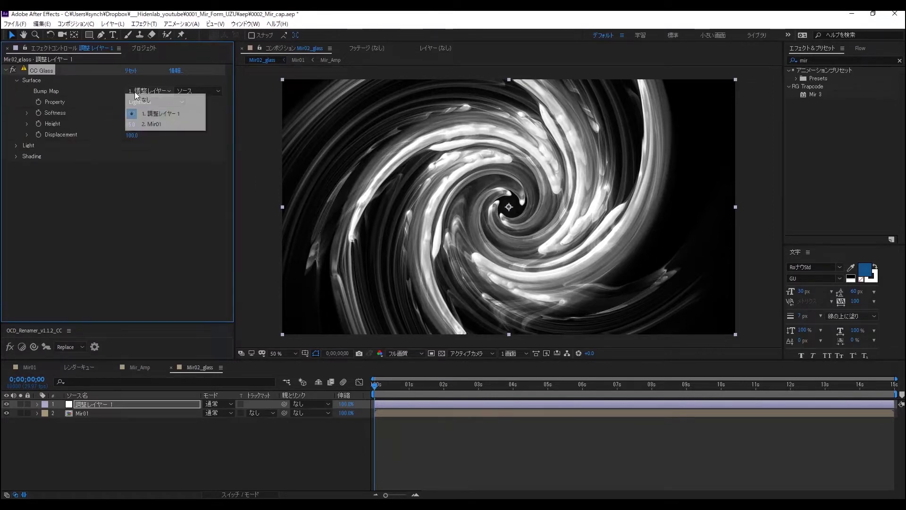
pyautogui.click(143, 121)
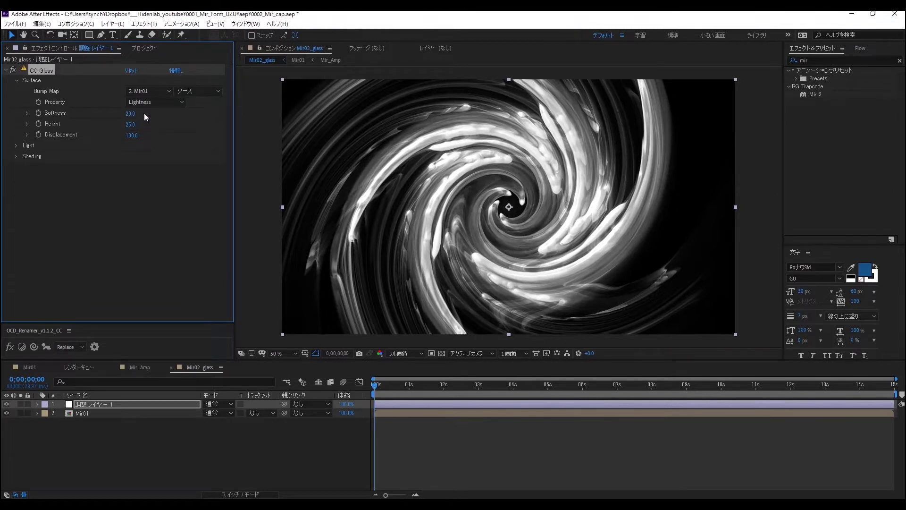
pyautogui.click(14, 71)
# - Set CC Glass Softness to 52 after trying 50 and 0.6
pyautogui.write('50')
pyautogui.press('Return')
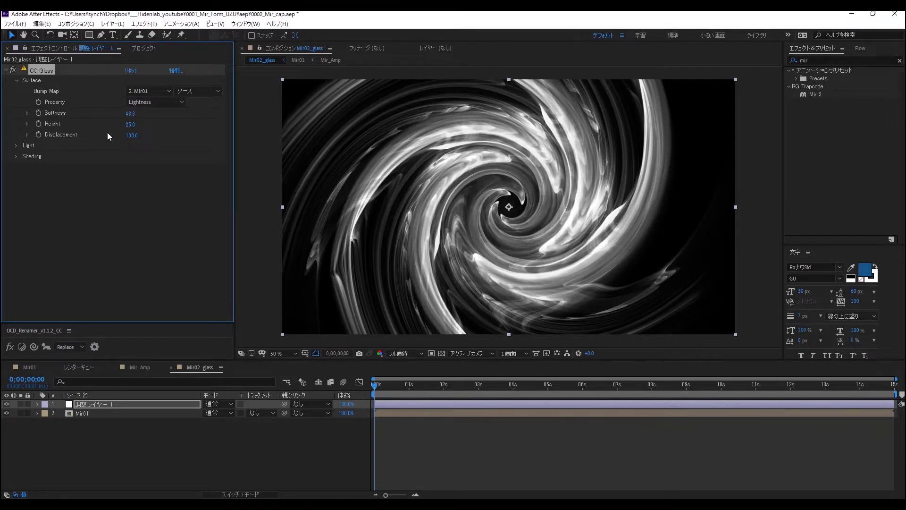
pyautogui.click(129, 114)
pyautogui.write('0.6')
pyautogui.press('Return')
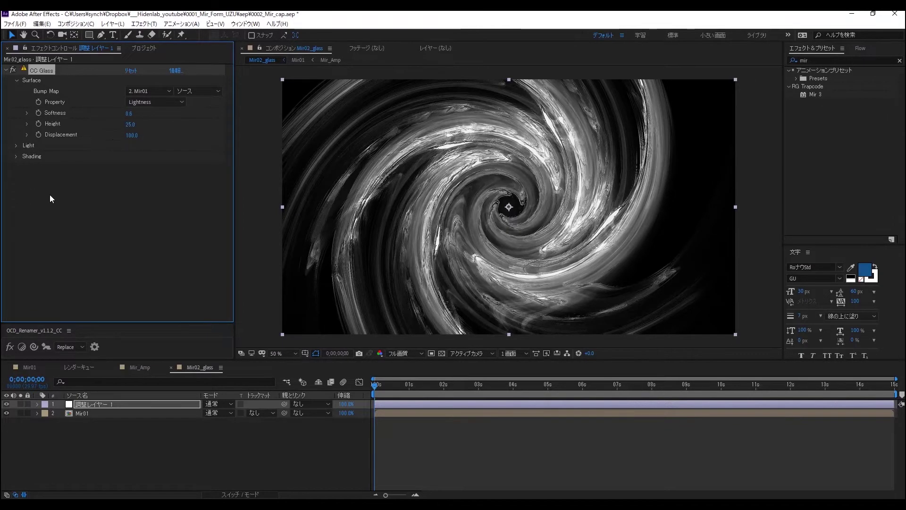
pyautogui.hotkey('ctrl', 'z')
pyautogui.click(130, 114)
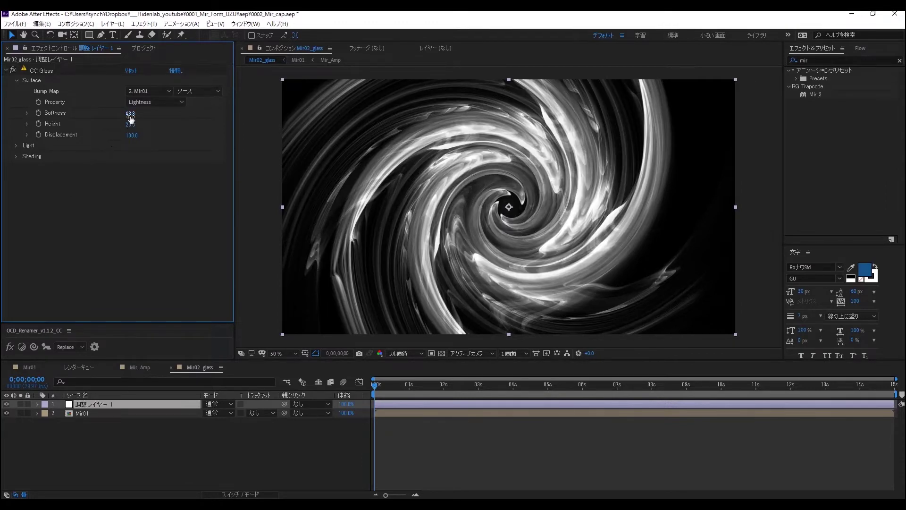
pyautogui.write('52')
pyautogui.press('Return')
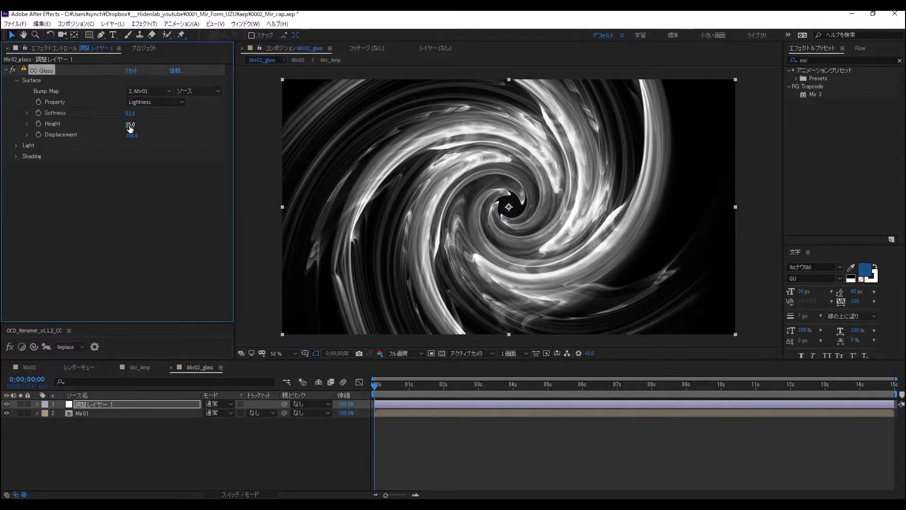
# - Set CC Glass Height to 50 and Displacement to 55
pyautogui.moveTo(130, 125)
pyautogui.mouseDown()
pyautogui.moveTo(119, 131)
pyautogui.moveTo(134, 130)
pyautogui.mouseUp()
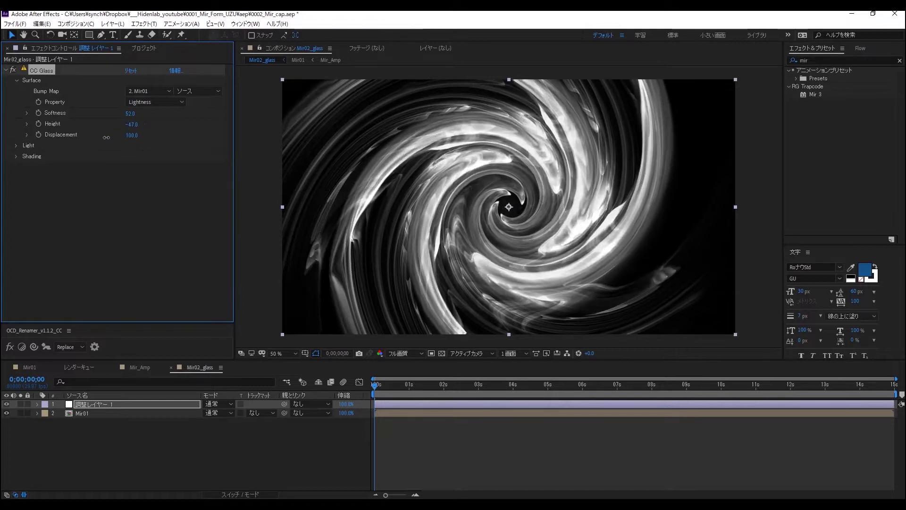
pyautogui.click(132, 125)
pyautogui.write('50')
pyautogui.press('Return')
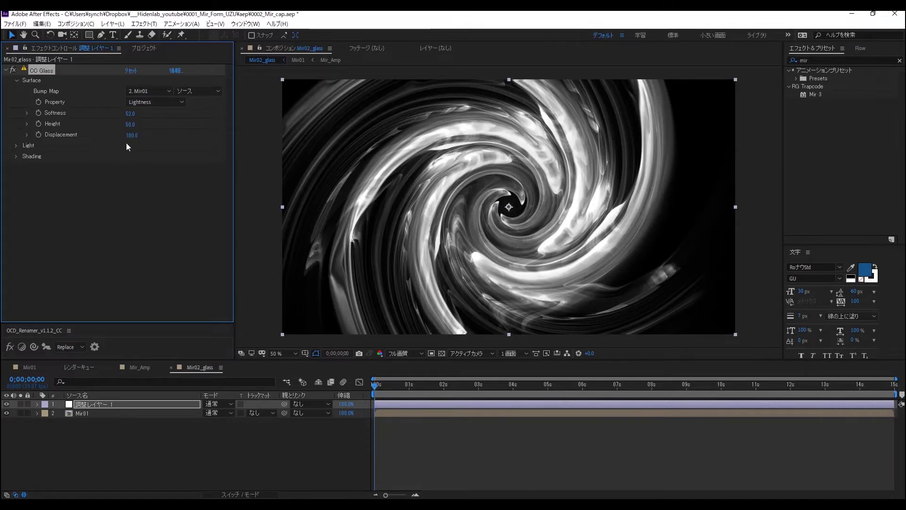
pyautogui.moveTo(131, 136); pyautogui.dragTo(111, 151)
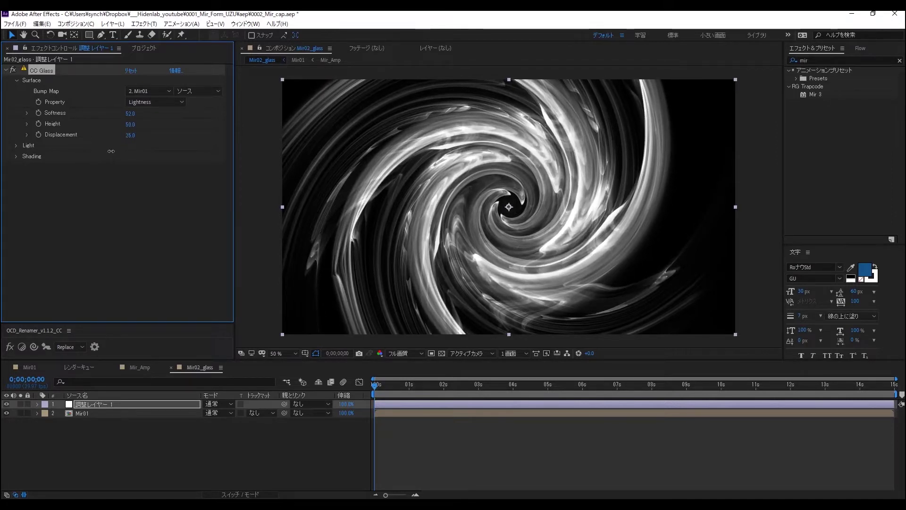
pyautogui.click(130, 136)
pyautogui.write('8')
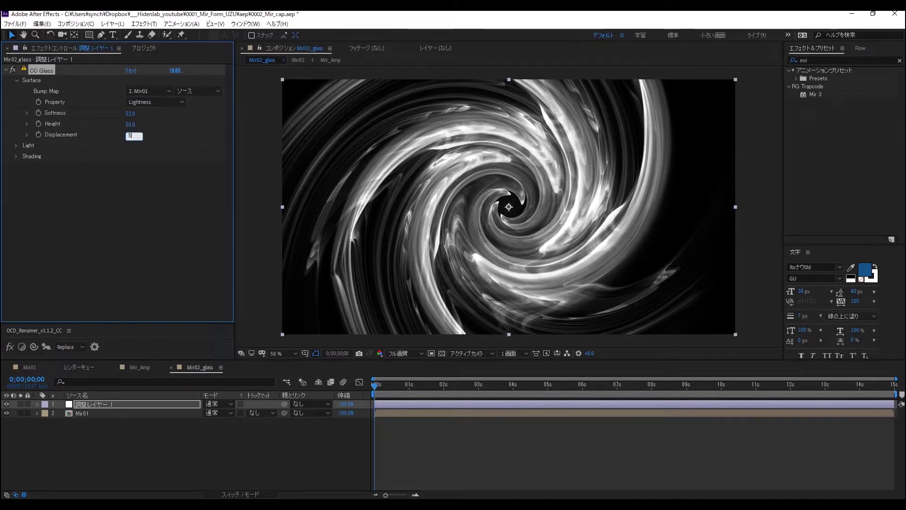
pyautogui.write('5')
pyautogui.press('Return')
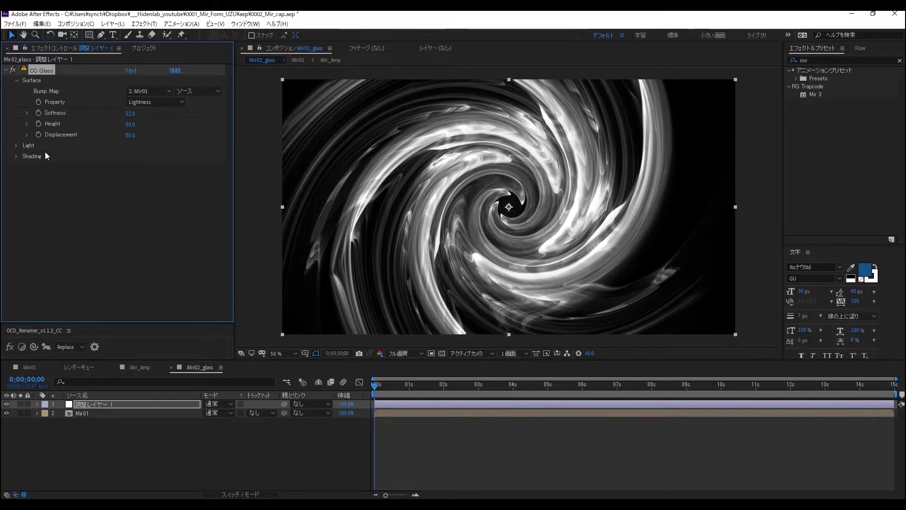
# - Set CC Glass Light Height to 100, Ambient to 80, and scrub Roughness down toward 0.01
pyautogui.click(17, 146)
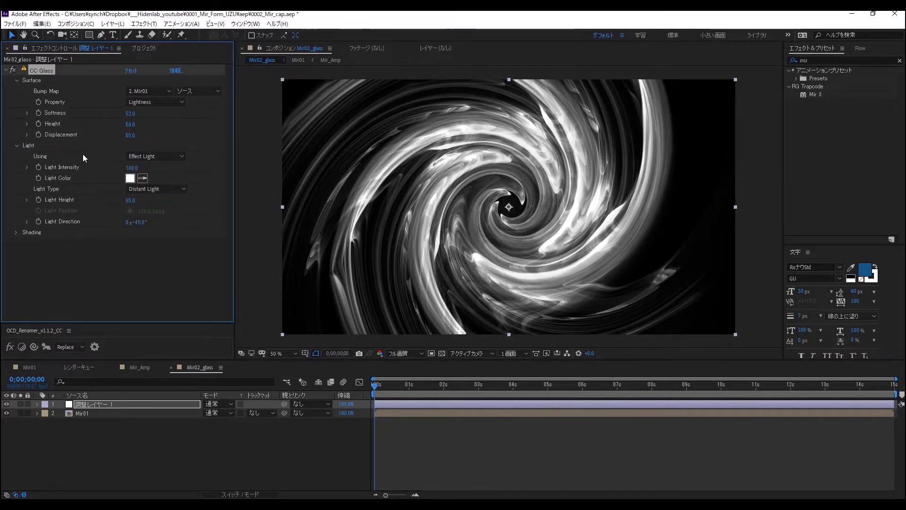
pyautogui.moveTo(130, 200); pyautogui.dragTo(231, 204)
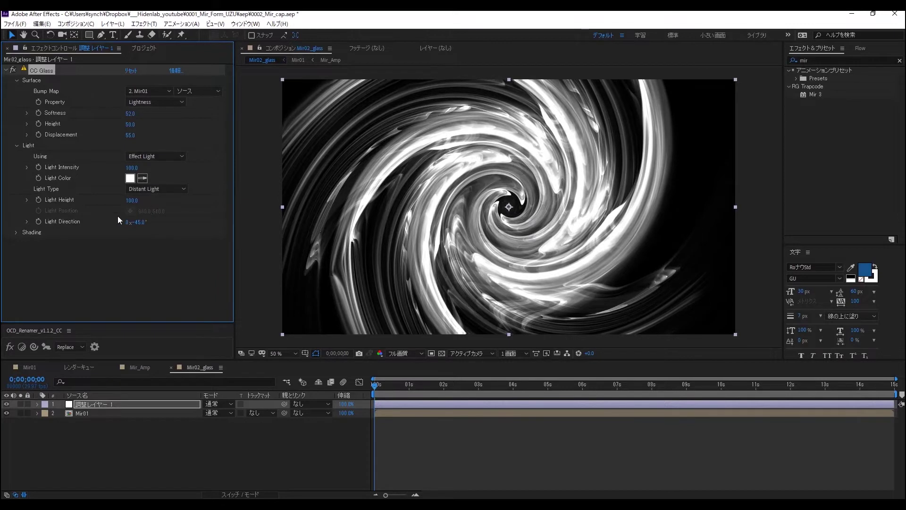
pyautogui.click(17, 232)
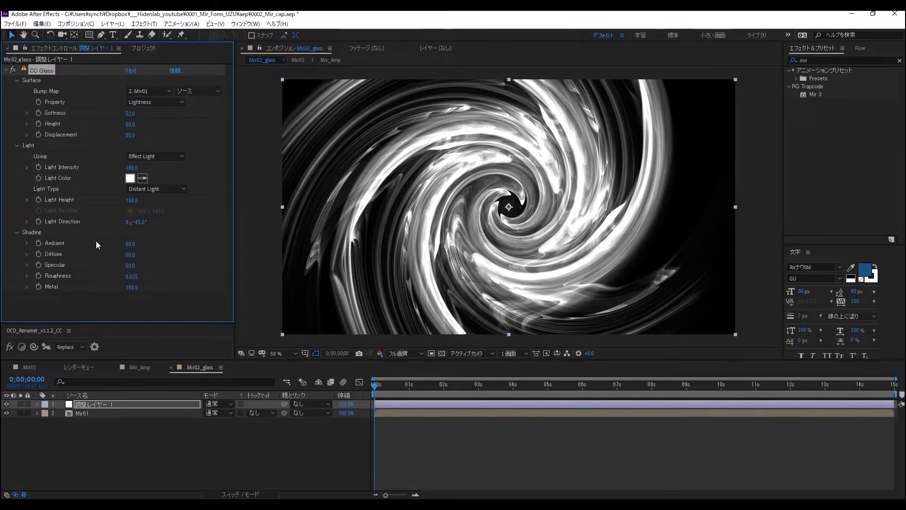
pyautogui.moveTo(129, 246); pyautogui.dragTo(139, 245)
pyautogui.click(127, 246)
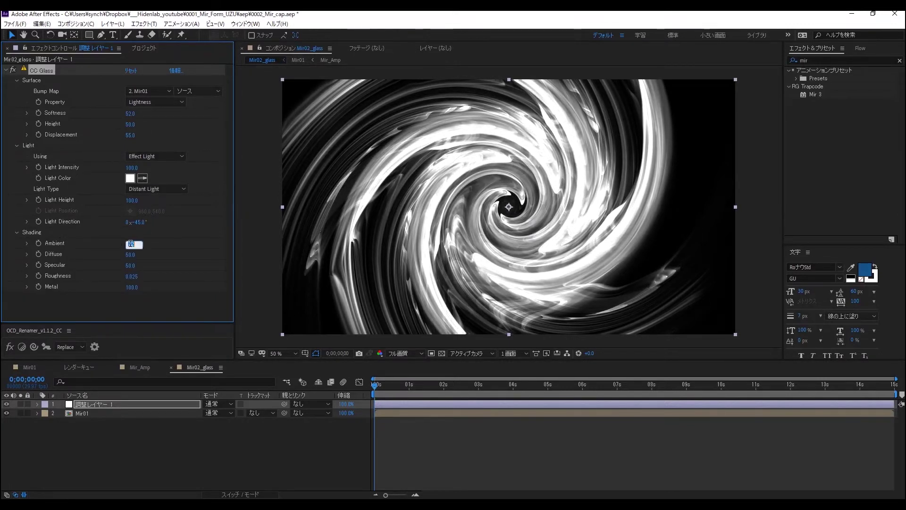
pyautogui.write('80')
pyautogui.press('Return')
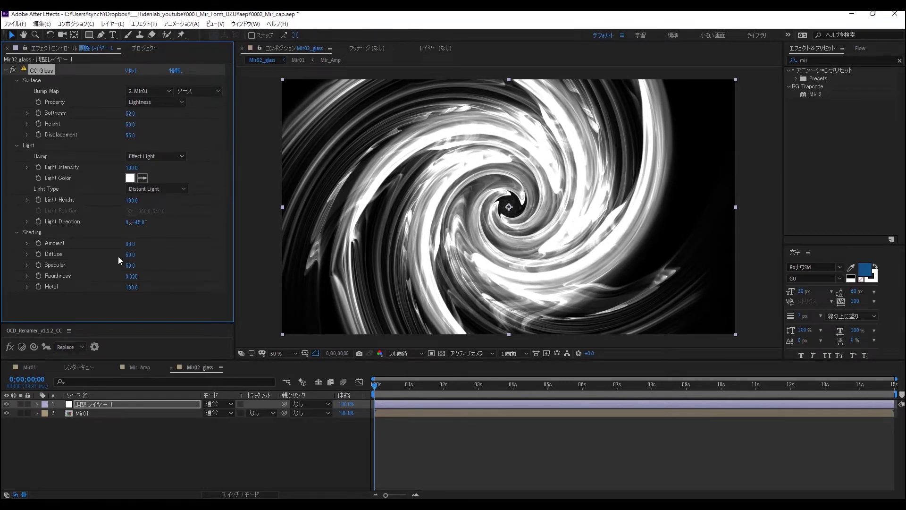
pyautogui.moveTo(132, 276)
pyautogui.mouseDown()
pyautogui.moveTo(123, 286)
pyautogui.moveTo(145, 280)
pyautogui.mouseUp()
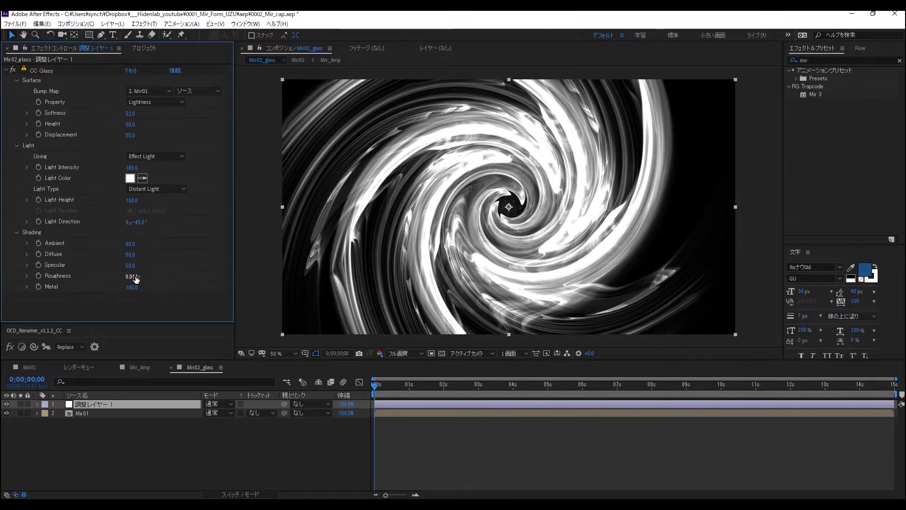
# - Add a Tone Curve to the adjustment layer and bow it upward, lifting the dark end
pyautogui.click(144, 23)
pyautogui.moveTo(180, 388)
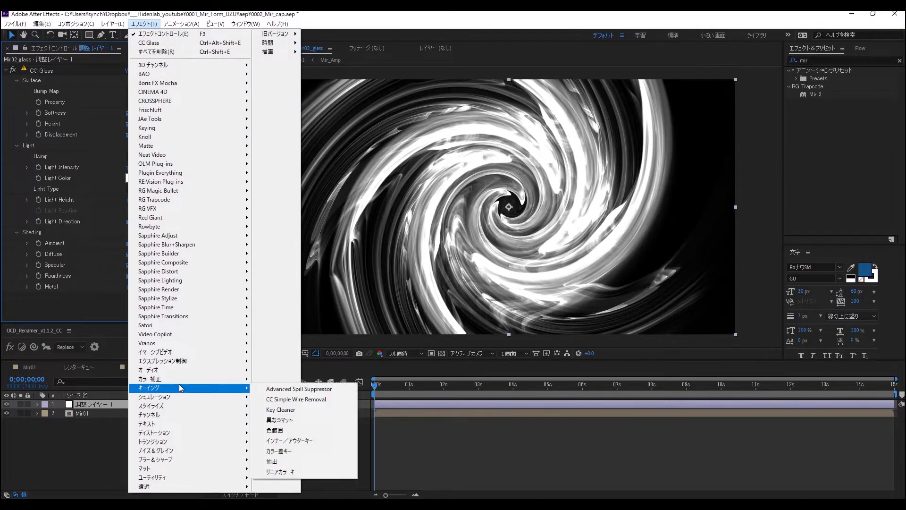
pyautogui.moveTo(156, 379)
pyautogui.click(283, 275)
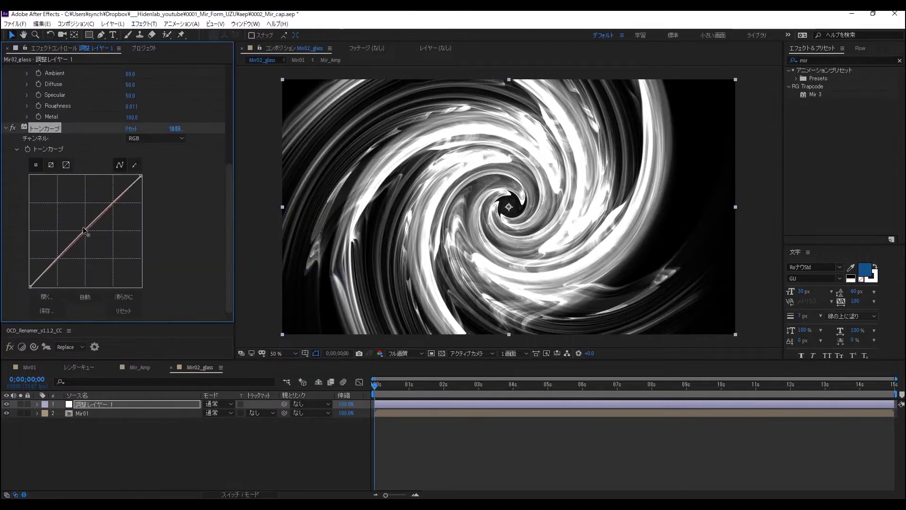
pyautogui.moveTo(85, 231)
pyautogui.mouseDown()
pyautogui.moveTo(73, 213)
pyautogui.moveTo(87, 255)
pyautogui.moveTo(69, 215)
pyautogui.mouseUp()
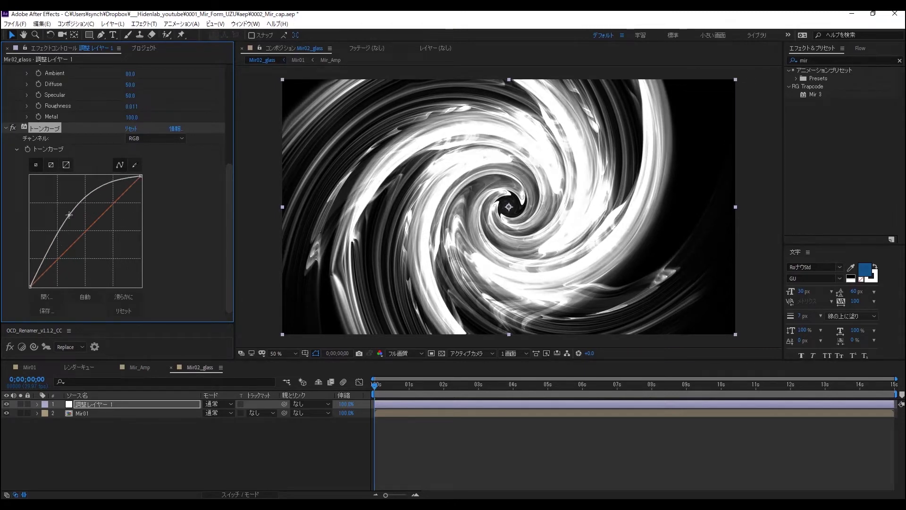
pyautogui.click(442, 353)
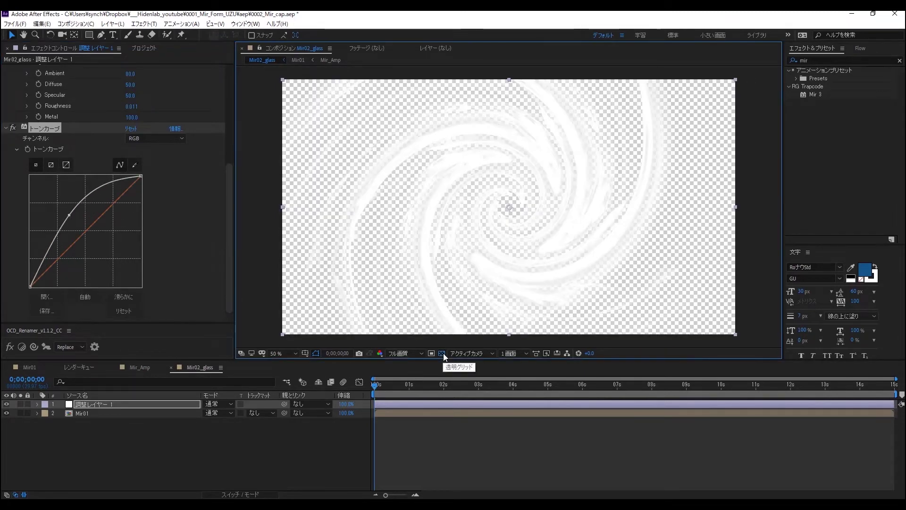
pyautogui.click(443, 353)
pyautogui.moveTo(30, 286); pyautogui.dragTo(25, 258)
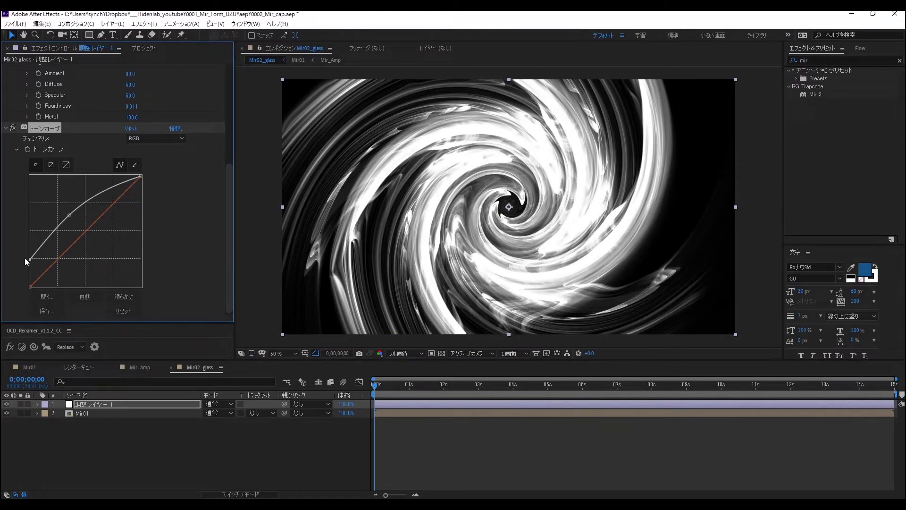
# - Apply Hue/Saturation to Mir01 and set its master lightness to -68
pyautogui.click(89, 414)
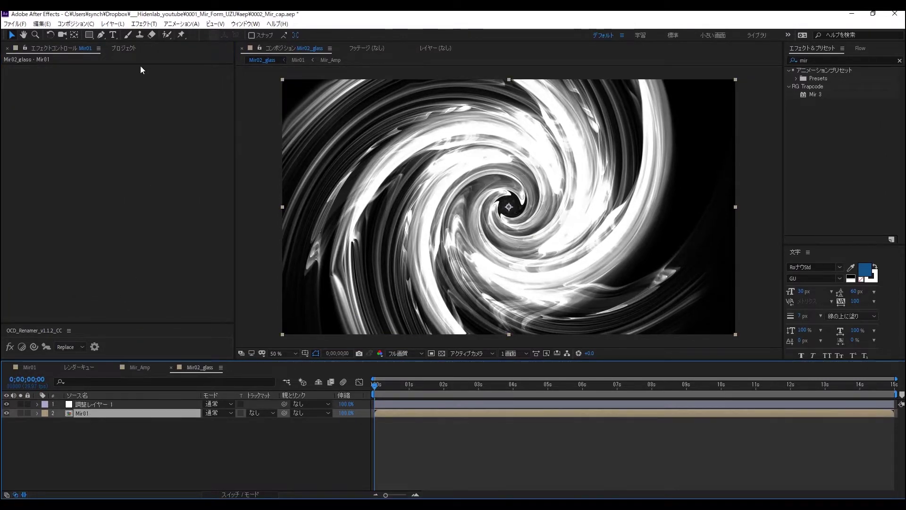
pyautogui.click(144, 24)
pyautogui.click(149, 42)
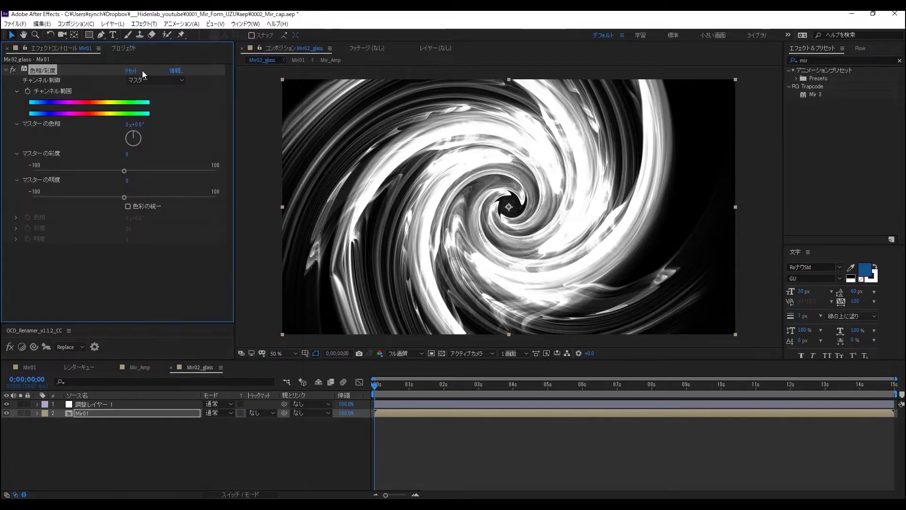
pyautogui.click(127, 207)
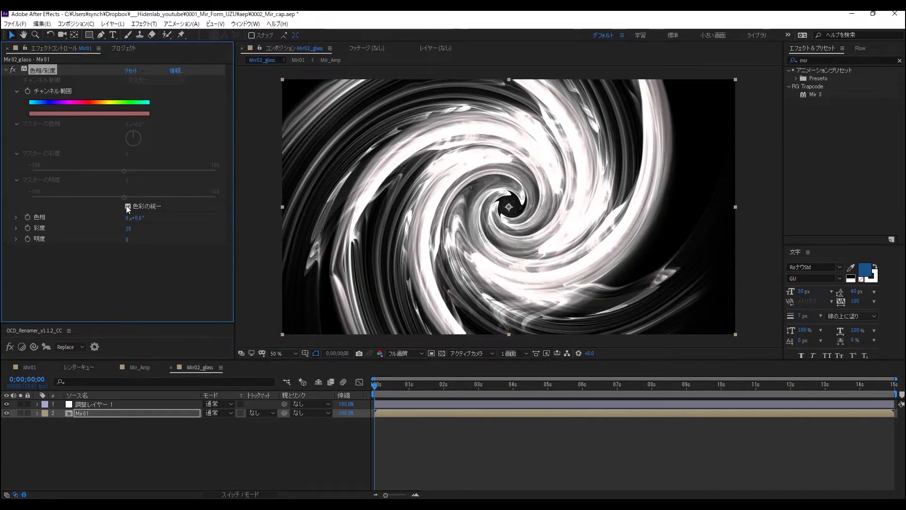
pyautogui.click(127, 207)
pyautogui.moveTo(124, 198); pyautogui.dragTo(61, 200)
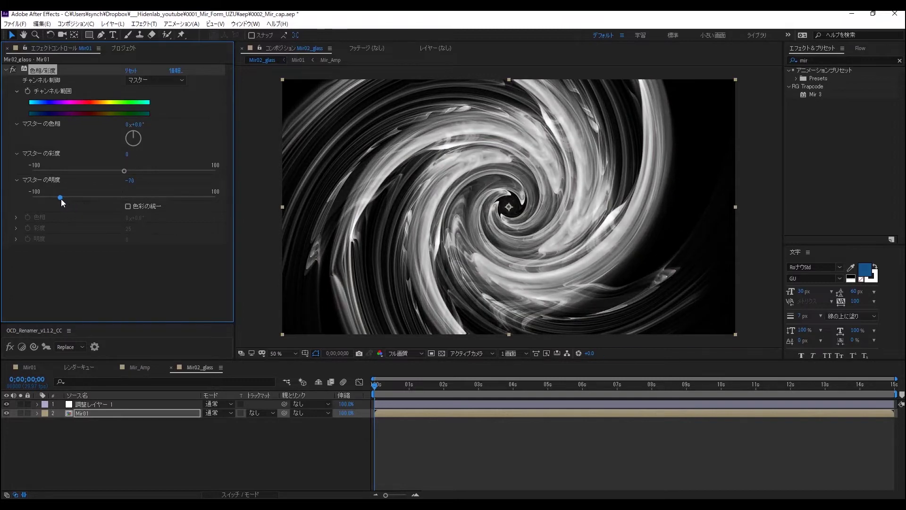
pyautogui.click(132, 181)
pyautogui.write('8')
pyautogui.press('Return')
pyautogui.click(136, 263)
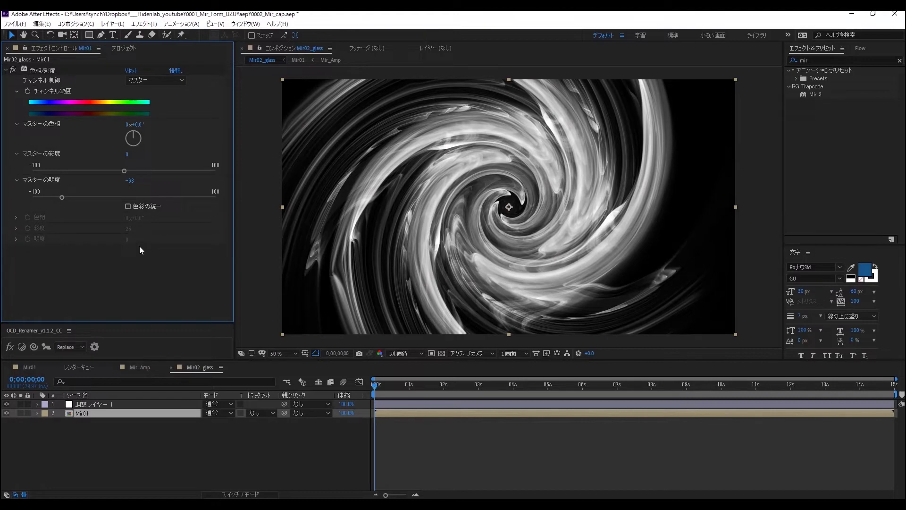
# - Add CC Vector Blur to Mir01 with Amount 4, then reselect the glass adjustment layer
pyautogui.click(144, 24)
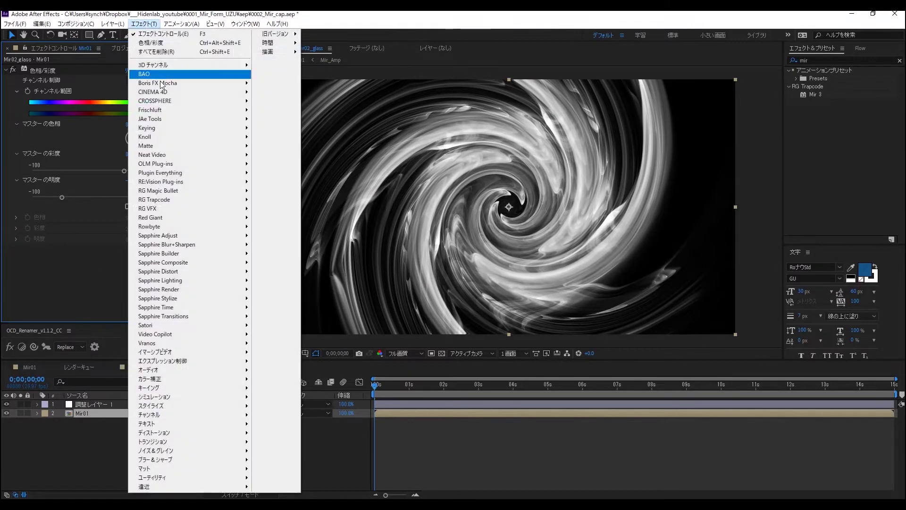
pyautogui.click(290, 339)
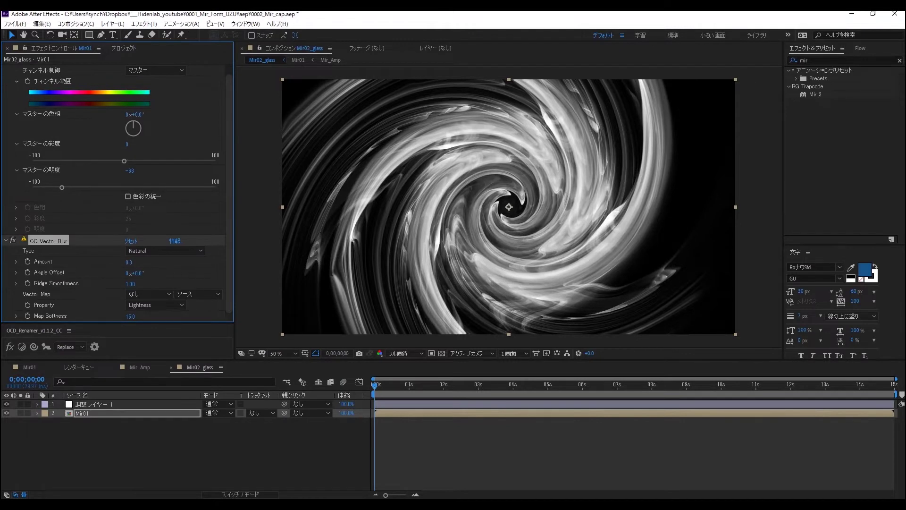
pyautogui.click(126, 261)
pyautogui.write('4')
pyautogui.press('Return')
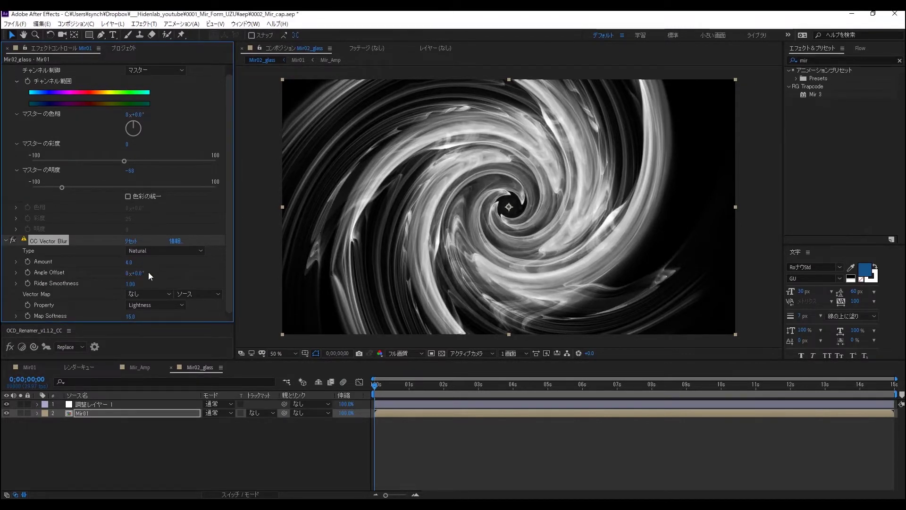
pyautogui.click(123, 428)
pyautogui.click(97, 405)
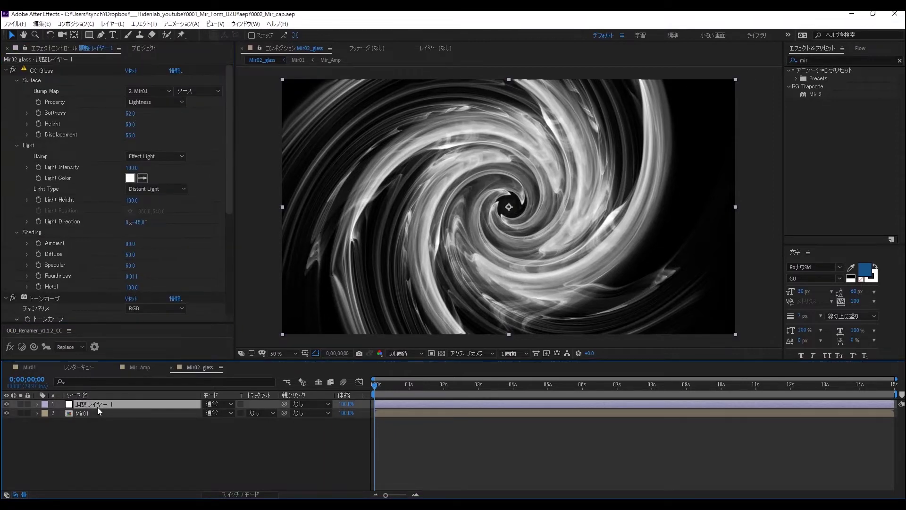
# - Duplicate 調整レイヤー 1 and set the top copy to Soft Light blending at 40% opacity
pyautogui.hotkey('ctrl', 'd')
pyautogui.click(222, 405)
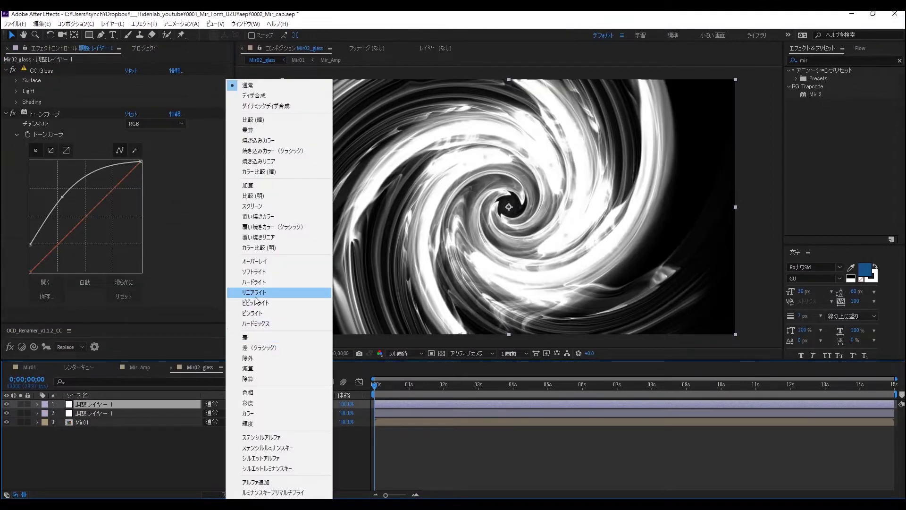
pyautogui.click(257, 272)
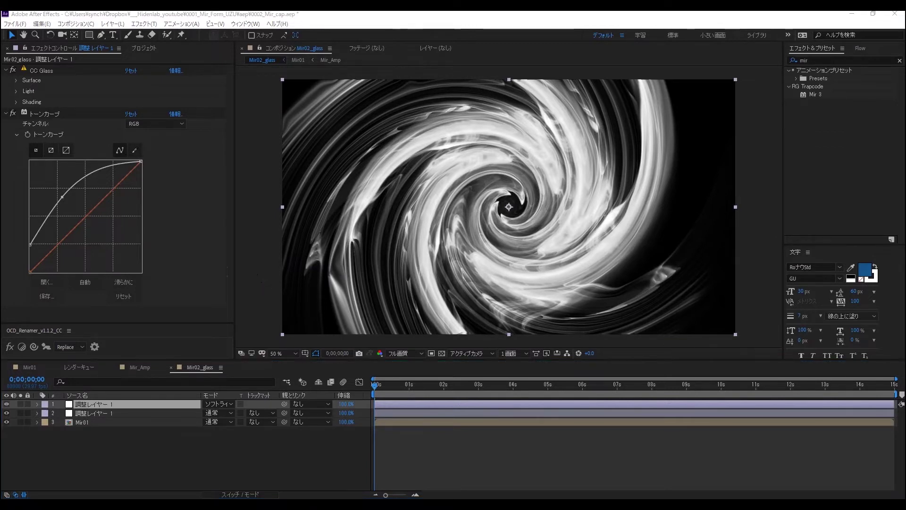
pyautogui.click(135, 407)
pyautogui.press('t')
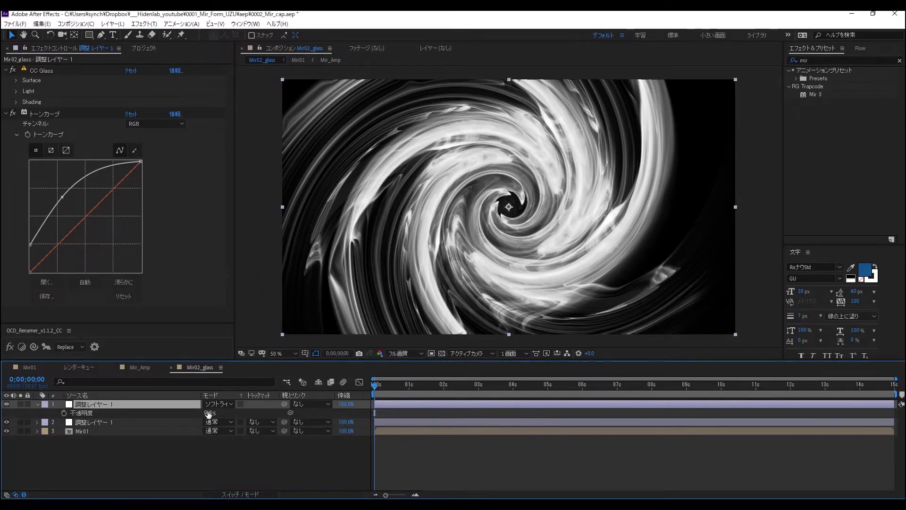
pyautogui.click(208, 413)
pyautogui.write('40')
pyautogui.press('Return')
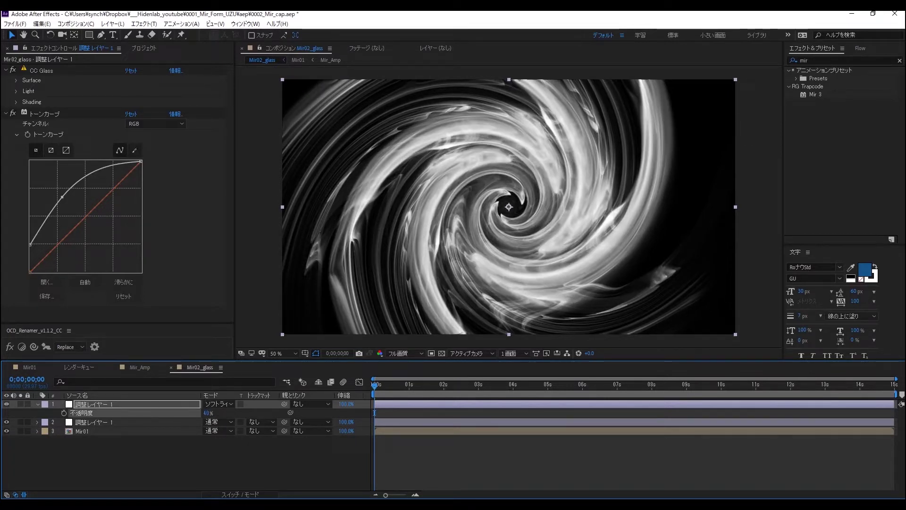
pyautogui.click(15, 114)
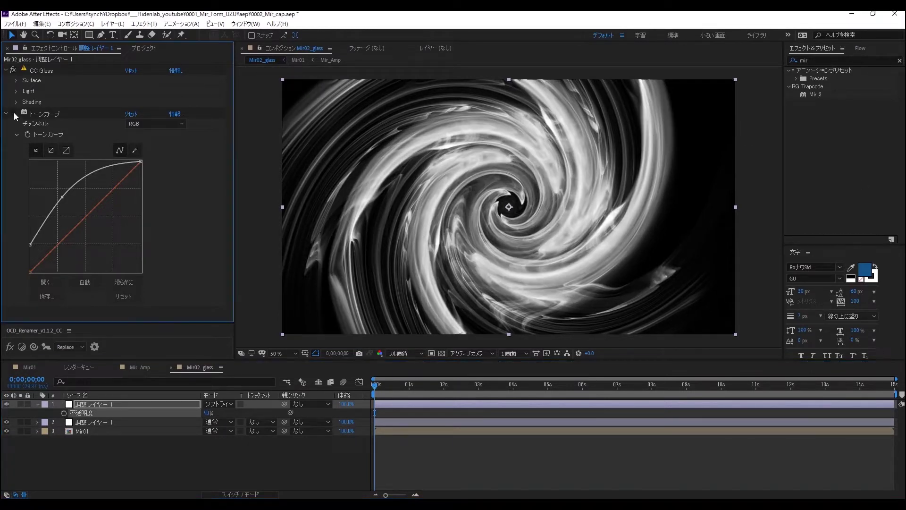
# - Delete the top layer's Tone Curve, switch off its CC Glass, and apply Stylize > CC Plastic
pyautogui.click(40, 111)
pyautogui.press('Delete')
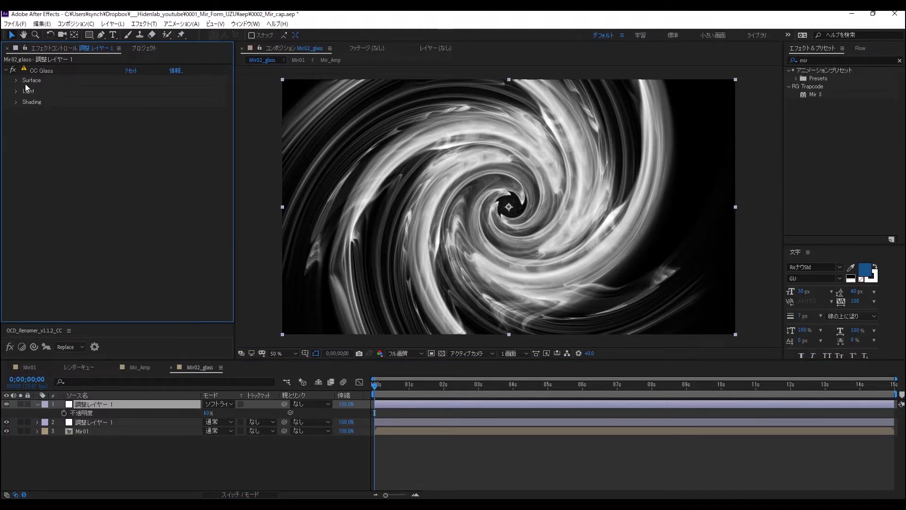
pyautogui.click(13, 70)
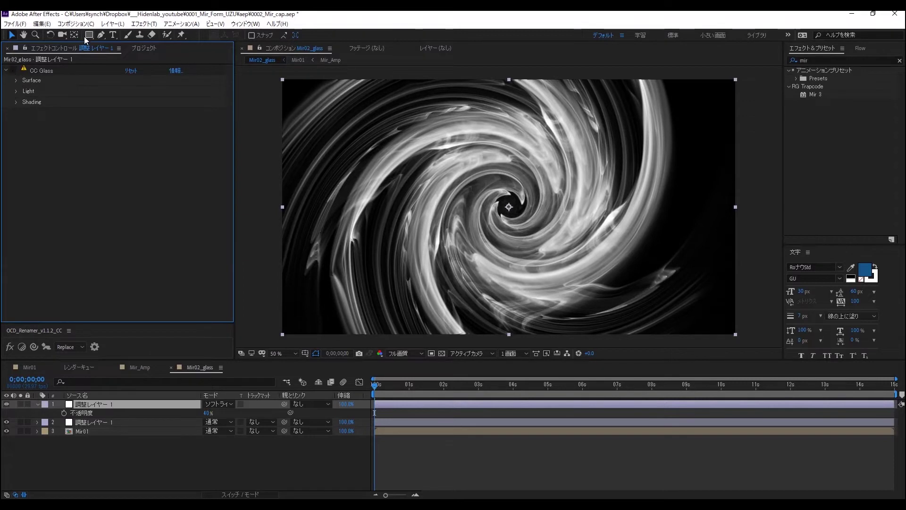
pyautogui.click(143, 24)
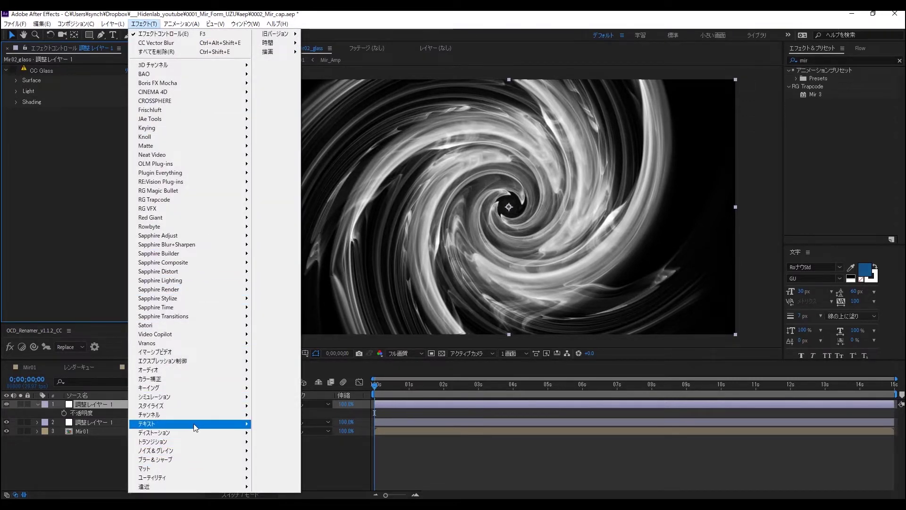
pyautogui.moveTo(199, 405)
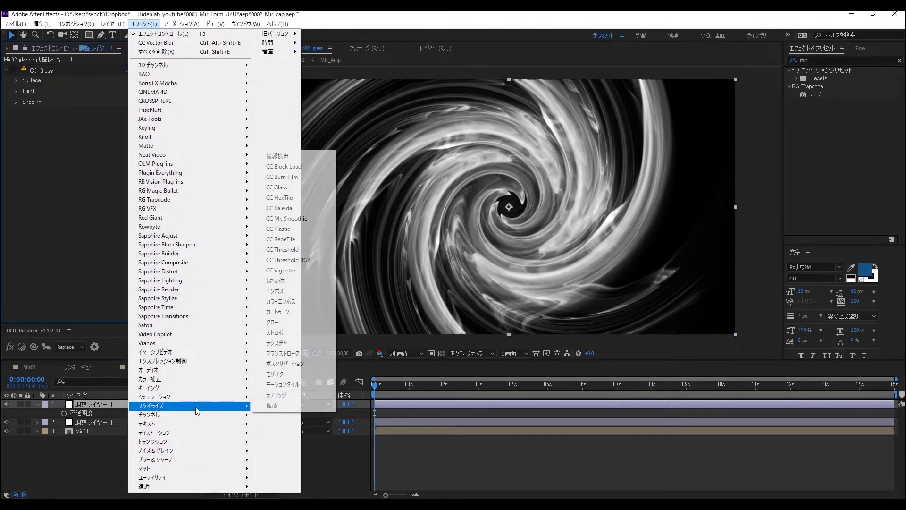
pyautogui.click(293, 229)
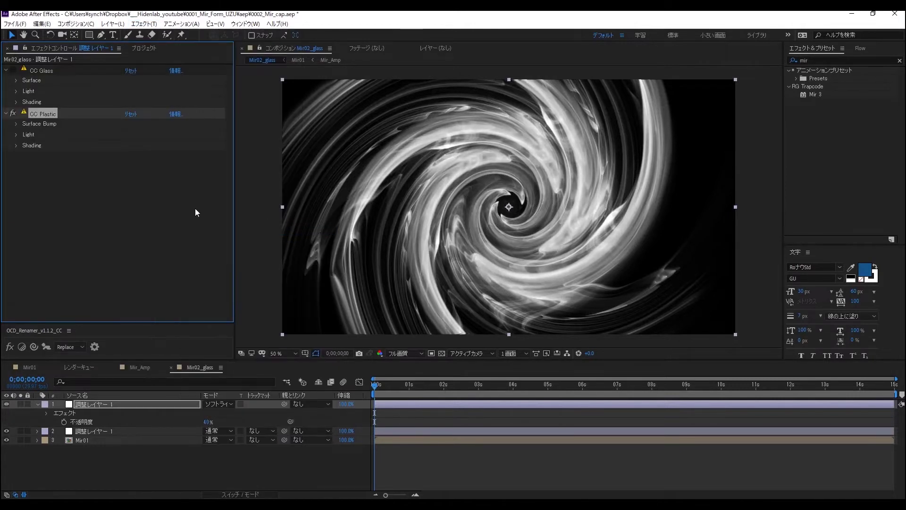
# - Delete CC Glass and make CC Plastic bump from Mir01 with softness 6.6
pyautogui.click(16, 124)
pyautogui.click(38, 70)
pyautogui.press('Delete')
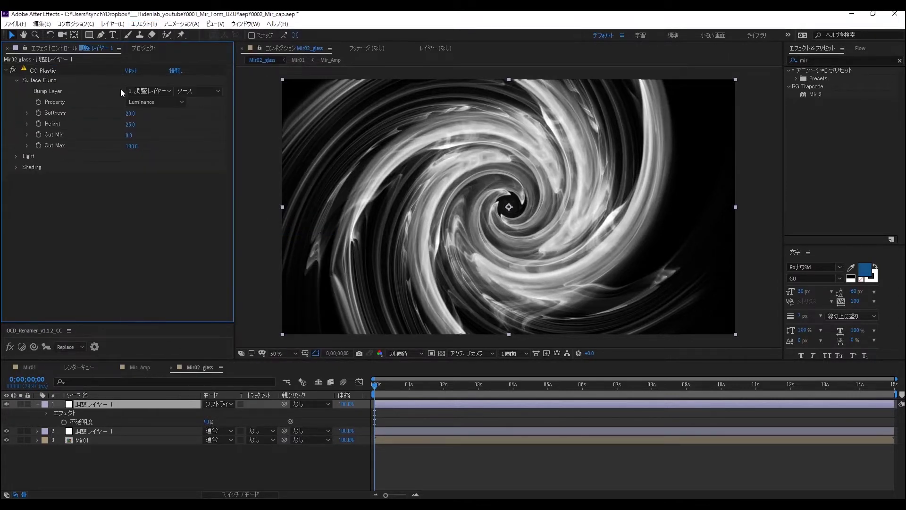
pyautogui.click(140, 91)
pyautogui.click(150, 134)
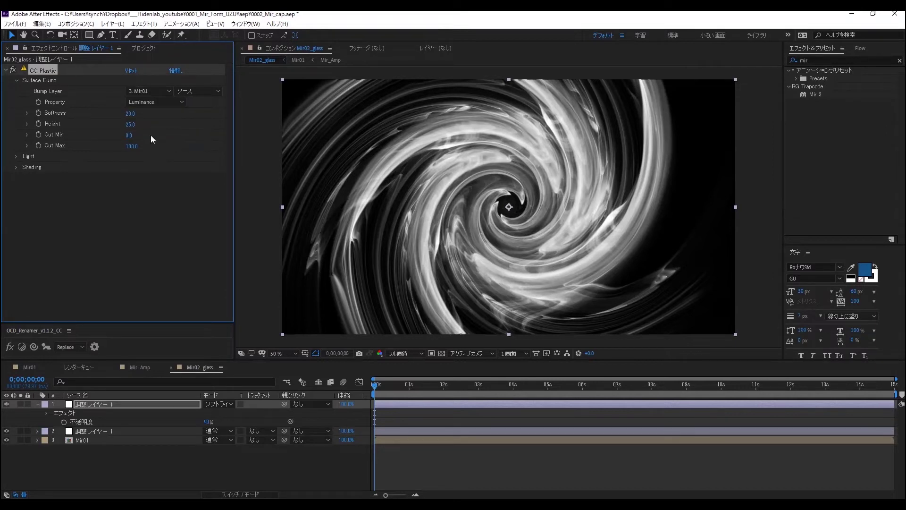
pyautogui.moveTo(130, 114); pyautogui.dragTo(83, 132)
pyautogui.click(127, 113)
pyautogui.press('Return')
# - Return the top adjustment layer's blend mode to Normal and check the render at 100%
pyautogui.click(217, 405)
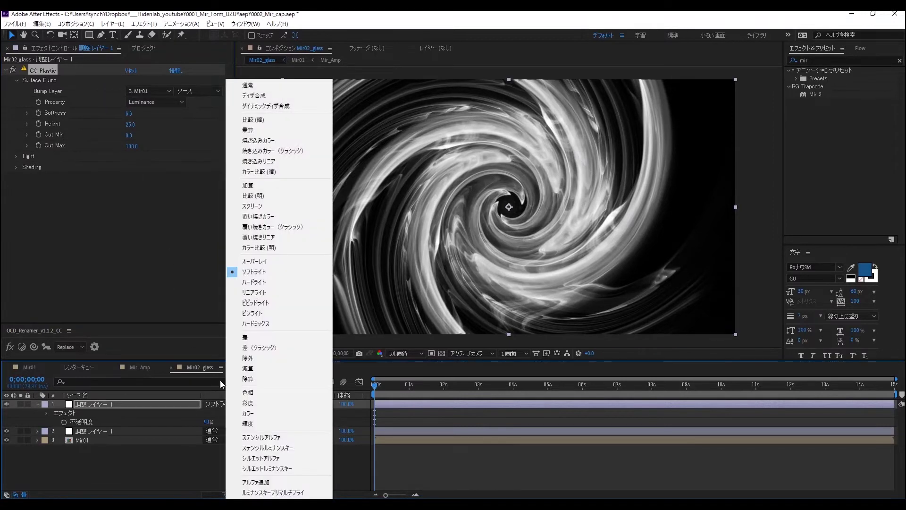
pyautogui.click(276, 88)
pyautogui.press('/')
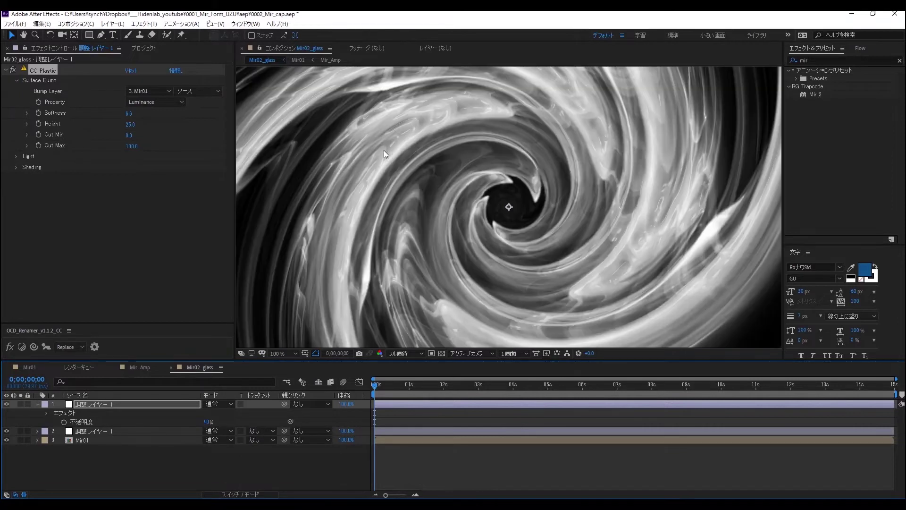
pyautogui.press(',')
pyautogui.press(',')
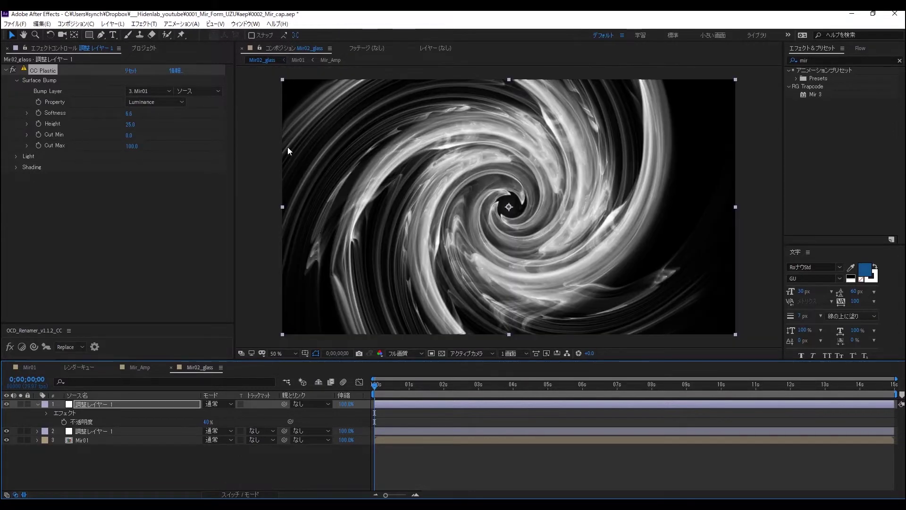
# - Set the CC Plastic bump height to 17
pyautogui.click(130, 129)
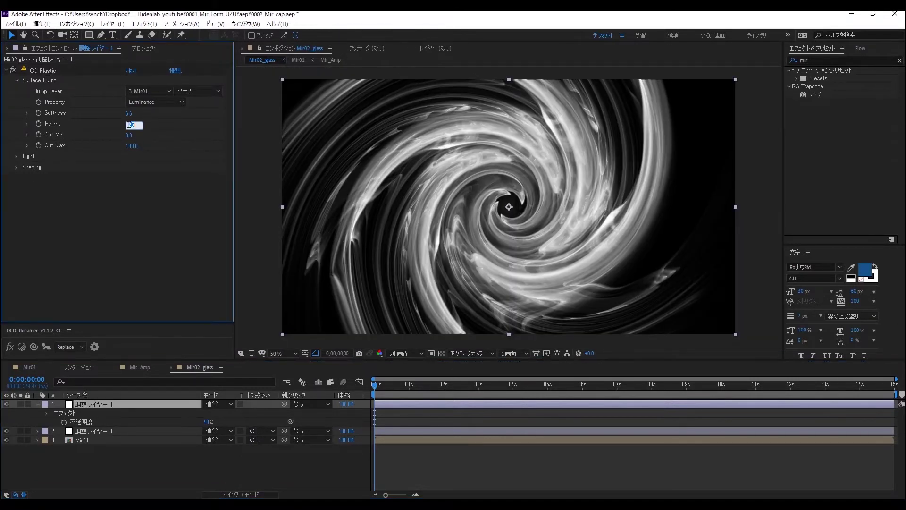
pyautogui.write('17')
pyautogui.press('Return')
pyautogui.press('.')
pyautogui.press('.')
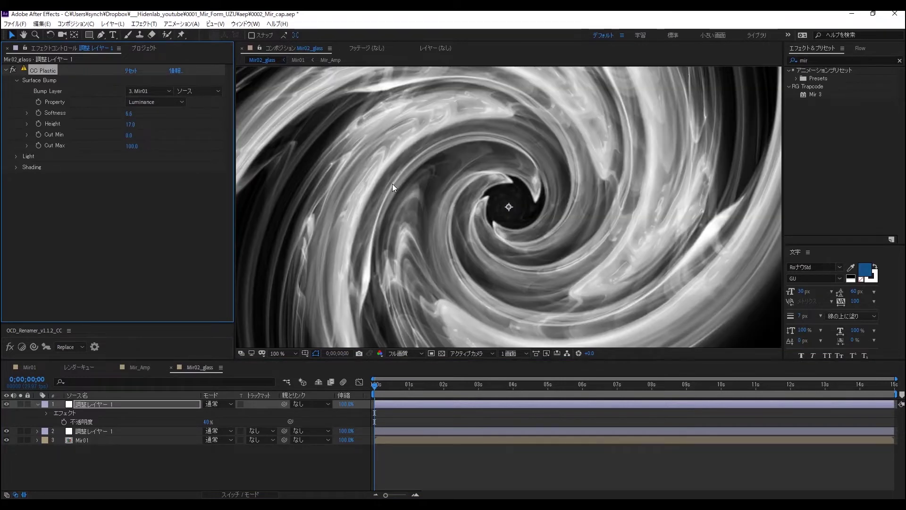
pyautogui.click(16, 156)
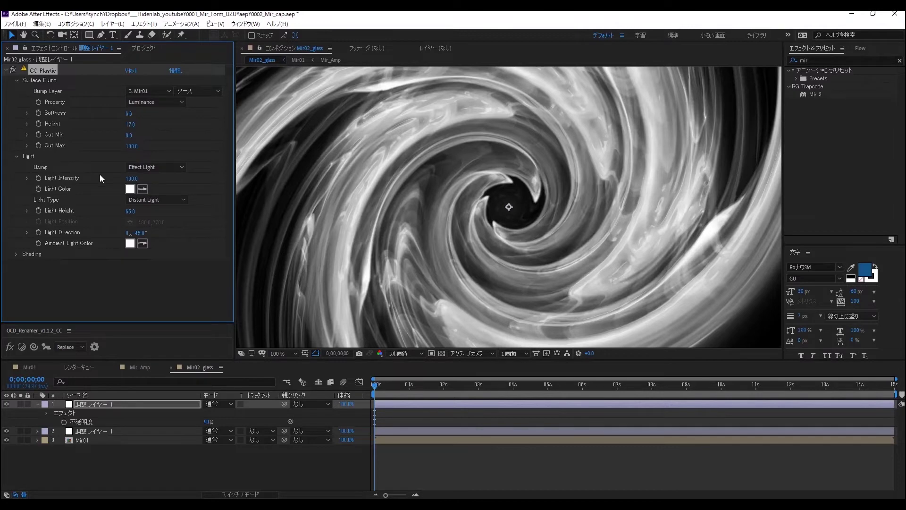
# - Tune CC Plastic shading: Ambient 0, Diffuse down to 7, Specular 71, dust adjusted, and Metal edited
pyautogui.click(20, 253)
pyautogui.moveTo(134, 264); pyautogui.dragTo(104, 294)
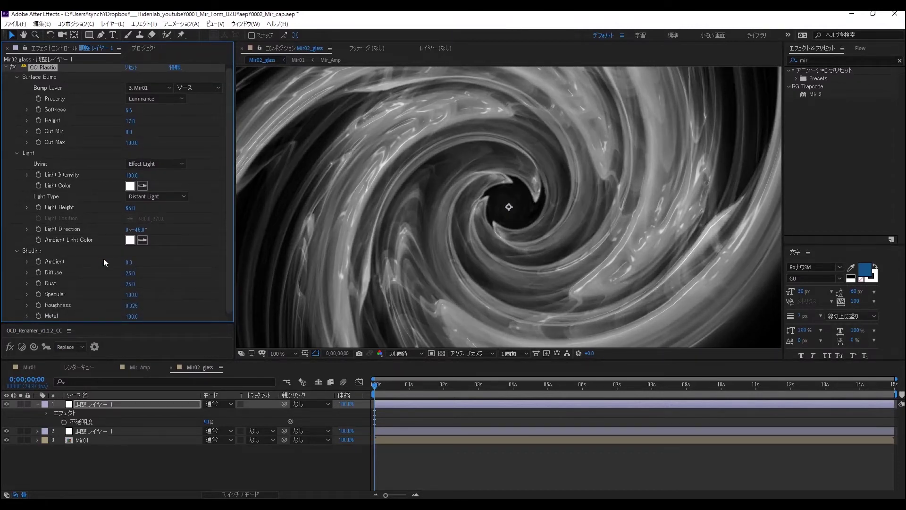
pyautogui.click(6, 404)
pyautogui.click(6, 404)
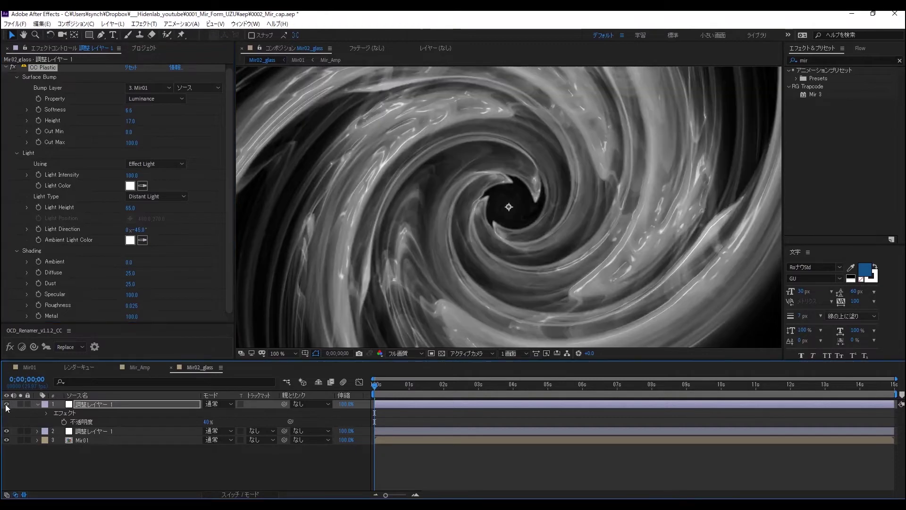
pyautogui.click(6, 404)
pyautogui.click(6, 404)
pyautogui.moveTo(130, 273); pyautogui.dragTo(127, 278)
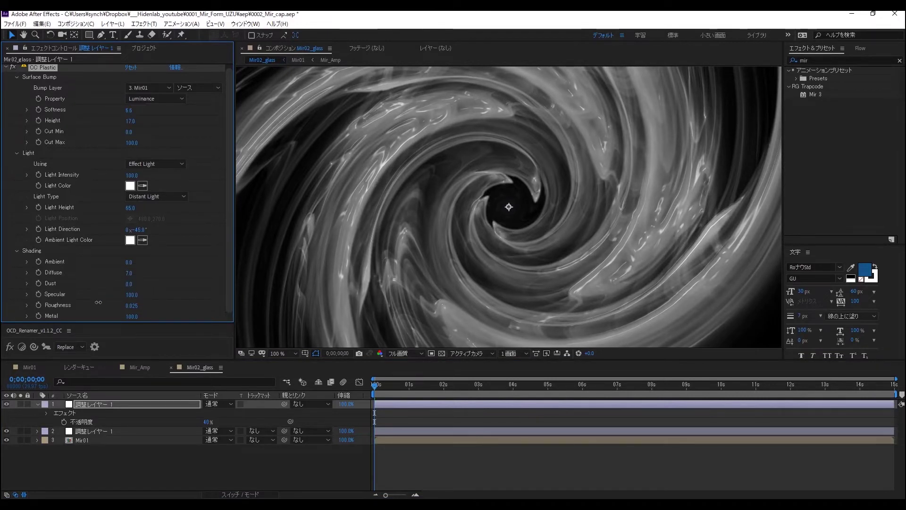
pyautogui.moveTo(98, 302)
pyautogui.mouseDown()
pyautogui.moveTo(162, 290)
pyautogui.moveTo(132, 286)
pyautogui.mouseUp()
pyautogui.moveTo(134, 295); pyautogui.dragTo(128, 304)
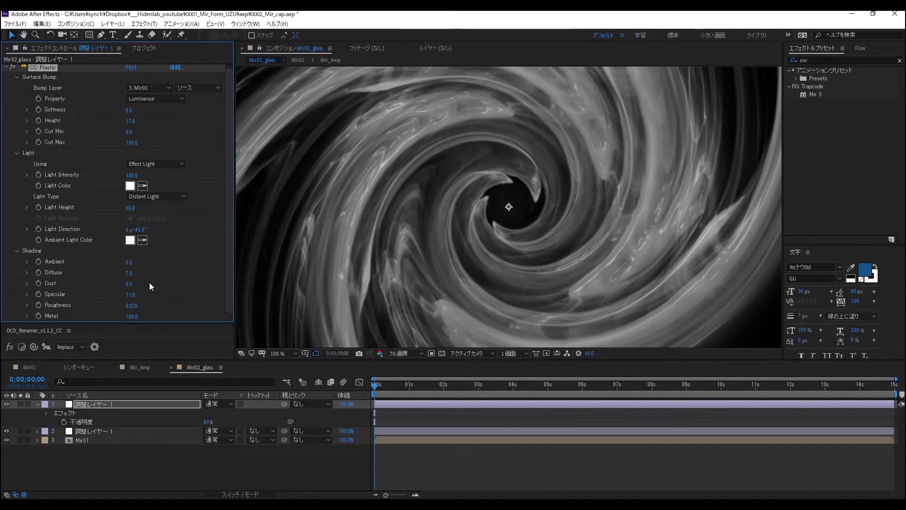
pyautogui.click(136, 316)
# - Blend the top adjustment layer in Soft Light and toggle it to compare the swirl
pyautogui.click(217, 404)
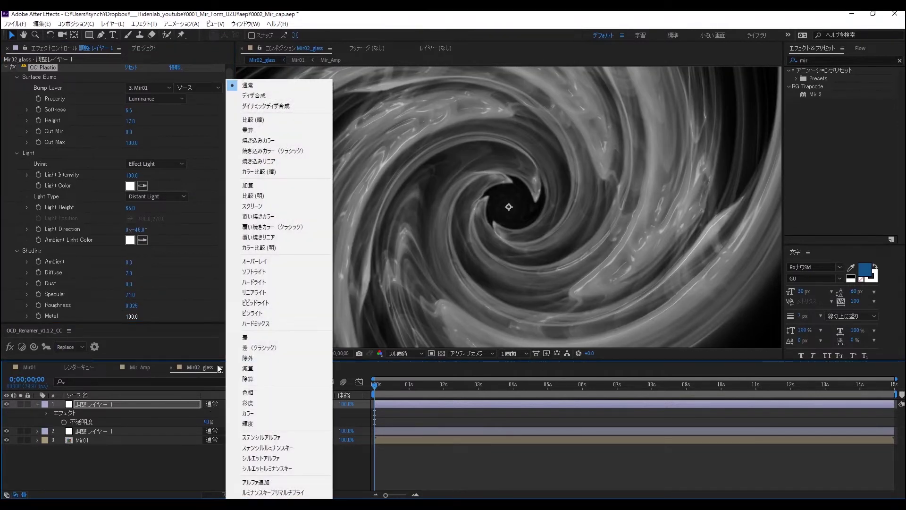
pyautogui.click(249, 272)
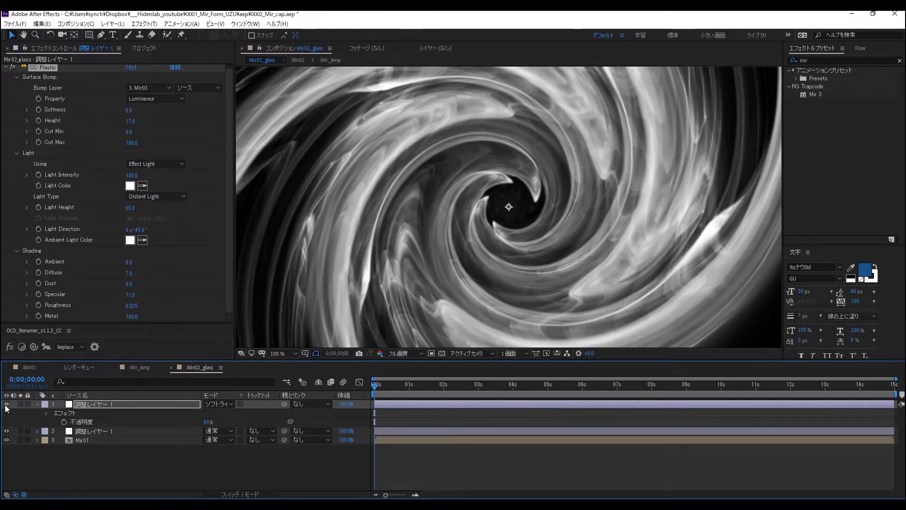
pyautogui.click(5, 404)
pyautogui.click(5, 404)
pyautogui.click(6, 404)
pyautogui.click(6, 404)
# - Rename both adjustment layers after their effects: CC Plastic and 'CC Glass, トーンカーブ'
pyautogui.click(150, 474)
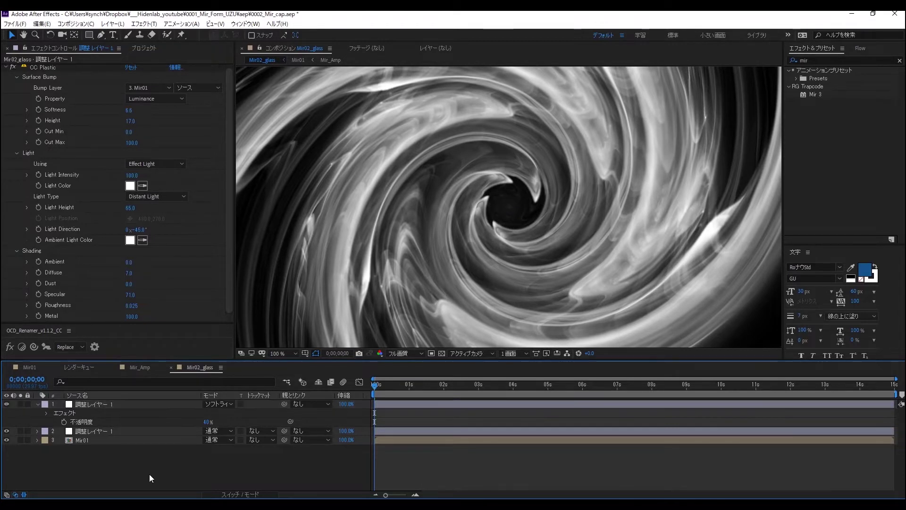
pyautogui.click(82, 396)
pyautogui.click(87, 403)
pyautogui.keyDown('shift'); pyautogui.click(95, 429); pyautogui.keyUp('shift')
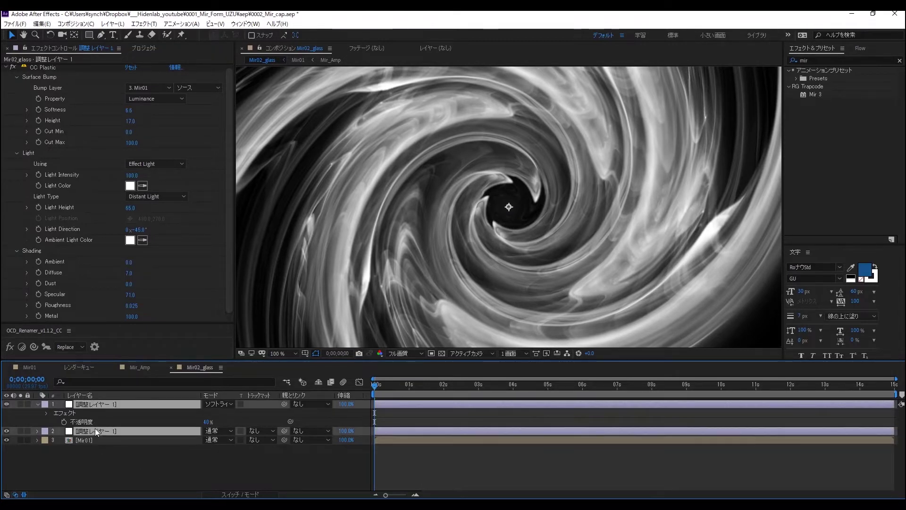
pyautogui.click(10, 346)
pyautogui.click(102, 461)
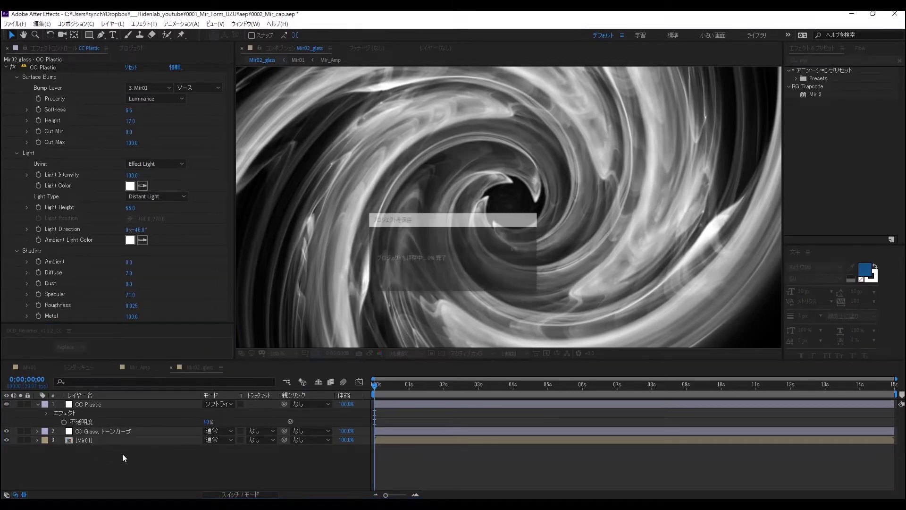
# - Nest Mir02_glass into a new composition named Mir03_final
pyautogui.moveTo(121, 448)
pyautogui.mouseDown()
pyautogui.moveTo(32, 195)
pyautogui.moveTo(30, 318)
pyautogui.mouseUp()
pyautogui.press('Return')
pyautogui.write('Mir03')
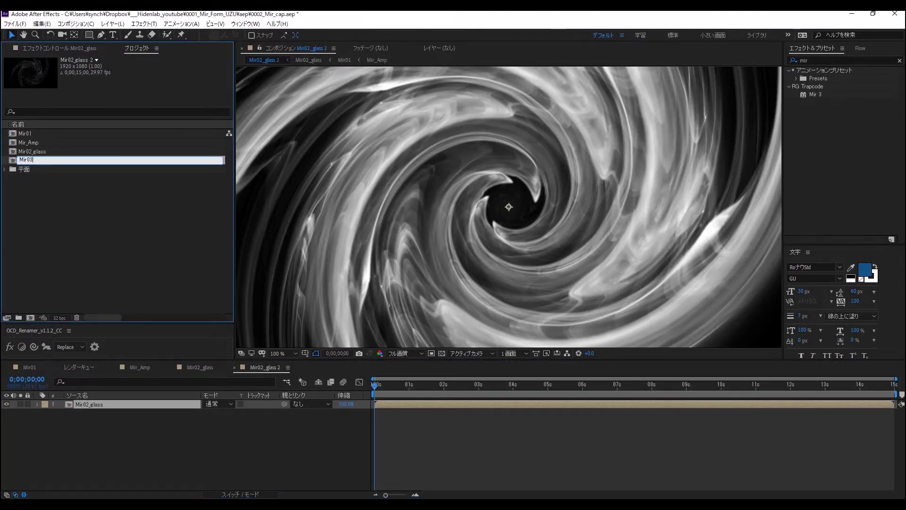
pyautogui.write('_final')
pyautogui.press('Return')
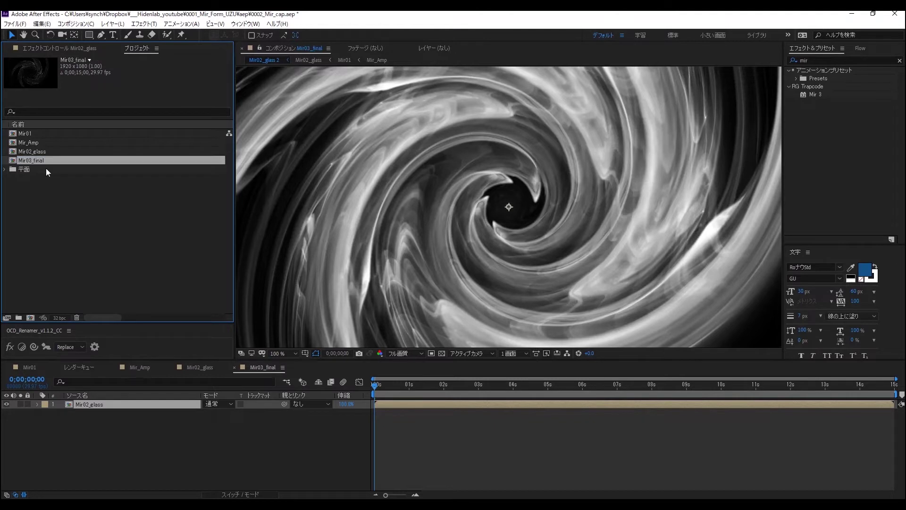
# - Add a black solid named BG beneath the Mir02_glass layer
pyautogui.click(107, 425)
pyautogui.hotkey('ctrl', 'y')
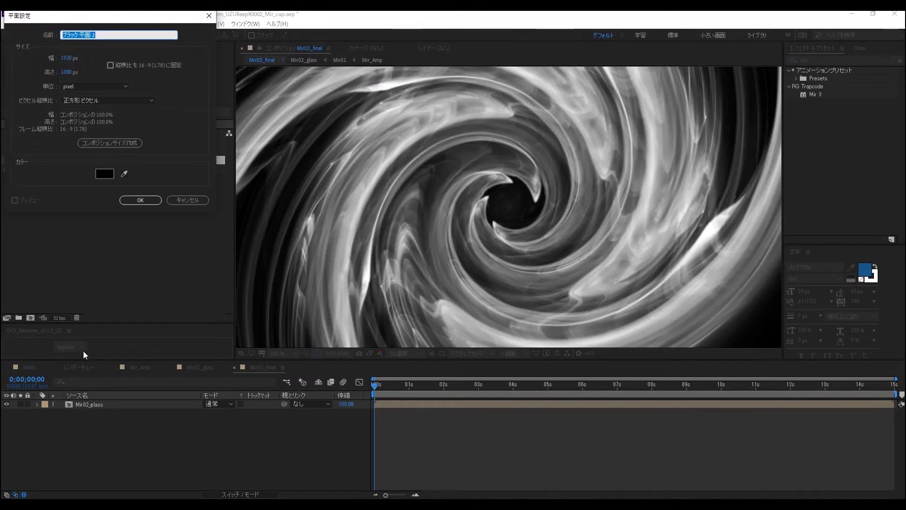
pyautogui.write('BG')
pyautogui.press('Return')
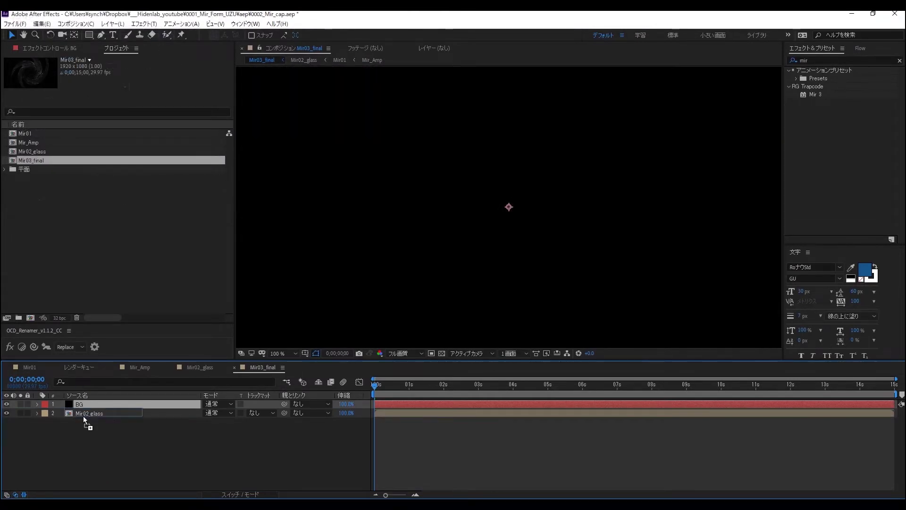
pyautogui.moveTo(84, 417); pyautogui.dragTo(84, 420)
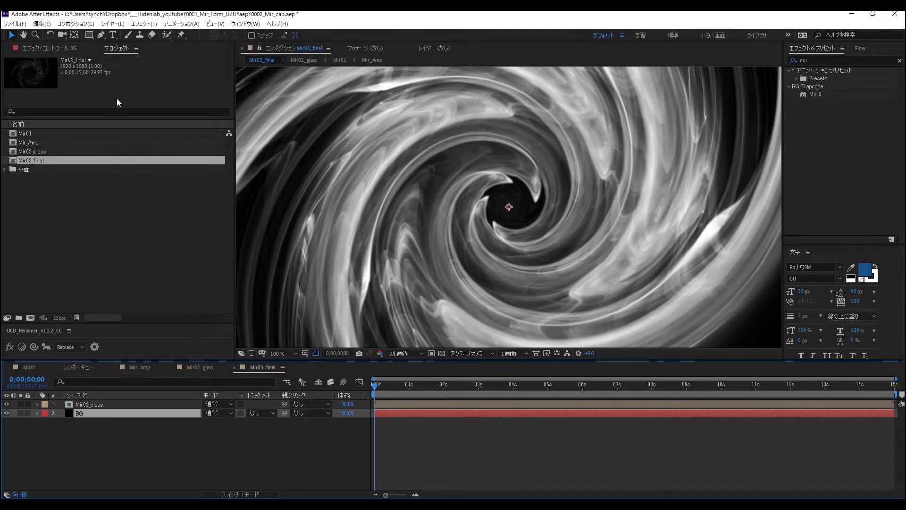
pyautogui.scroll(-2, 483, 186)
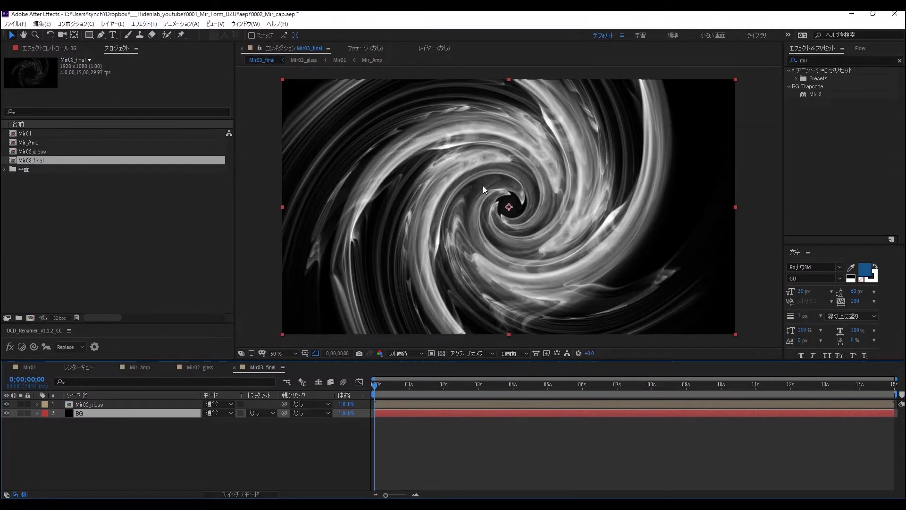
# - Solo BG and add a radial Gradient Ramp centred on the comp, start Y at 570
pyautogui.click(20, 413)
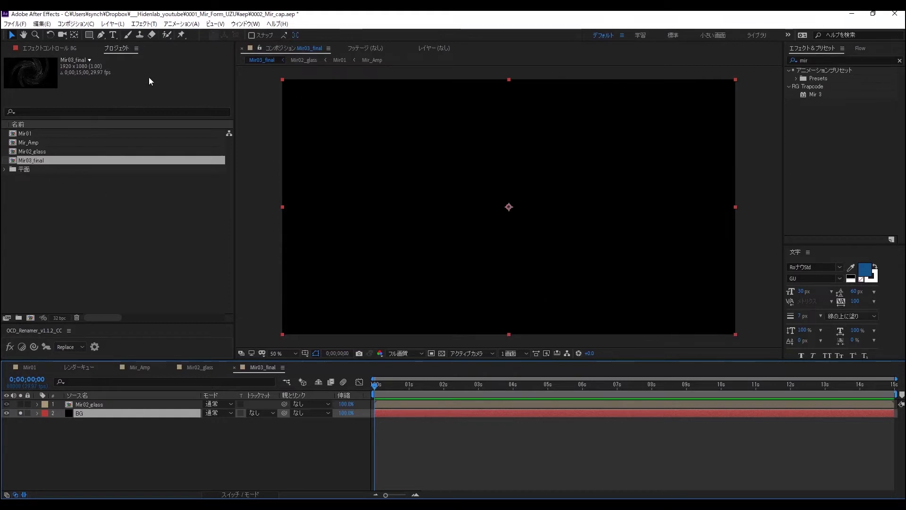
pyautogui.click(144, 24)
pyautogui.moveTo(274, 52)
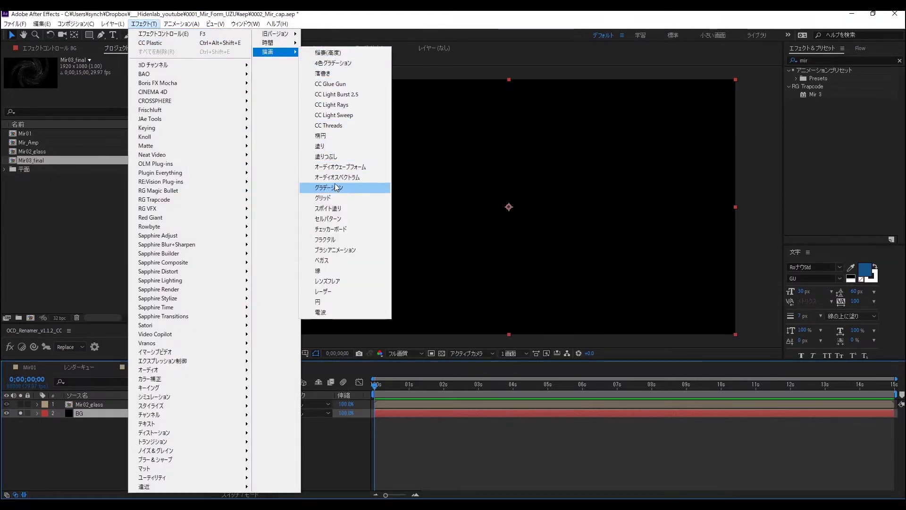
pyautogui.click(329, 187)
pyautogui.click(151, 123)
pyautogui.click(151, 142)
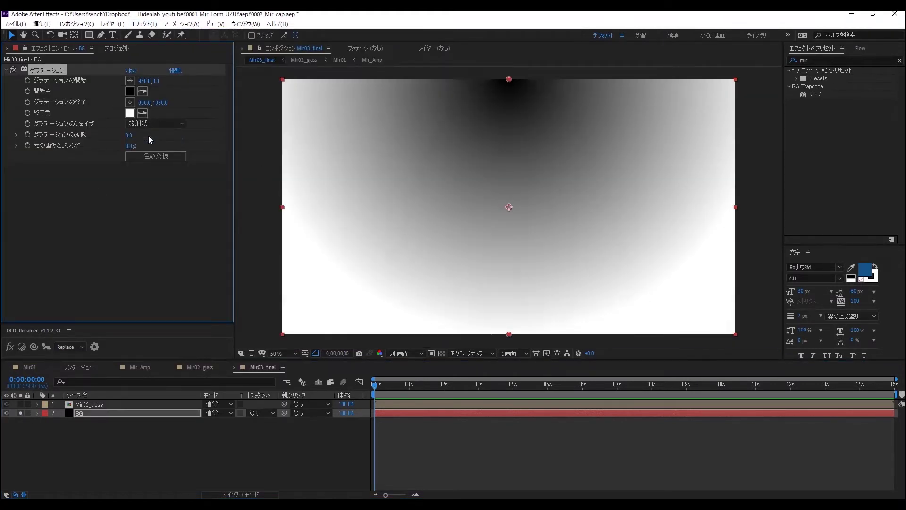
pyautogui.click(130, 81)
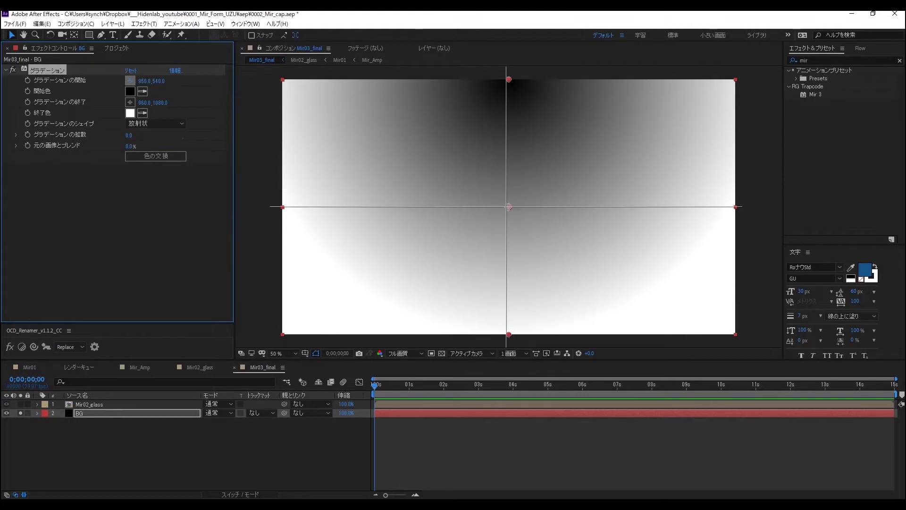
pyautogui.click(508, 207)
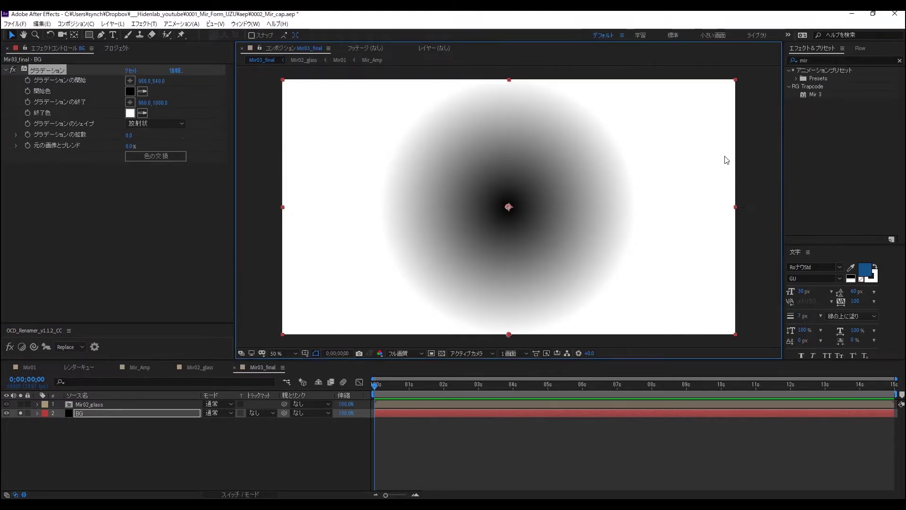
pyautogui.click(158, 81)
pyautogui.write('570')
pyautogui.press('Return')
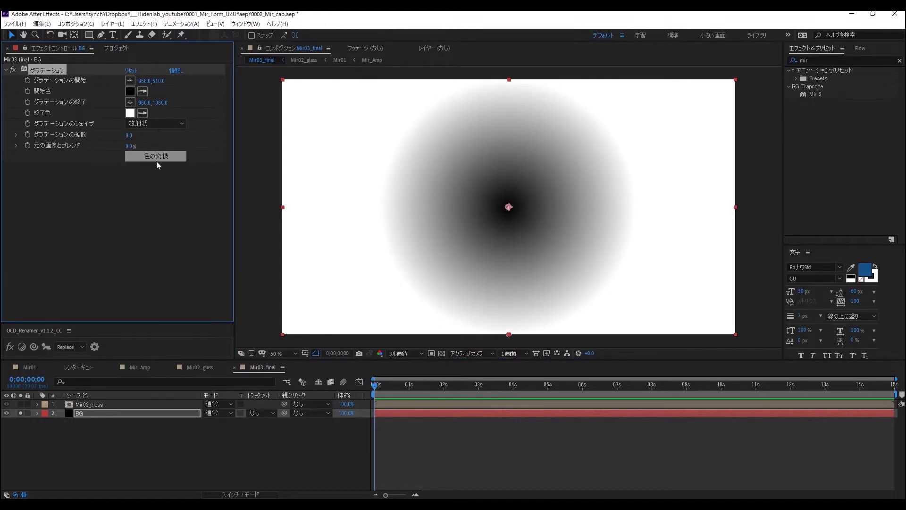
# - Set the gradient start colour to dark purple 392639 and unsolo BG
pyautogui.click(130, 91)
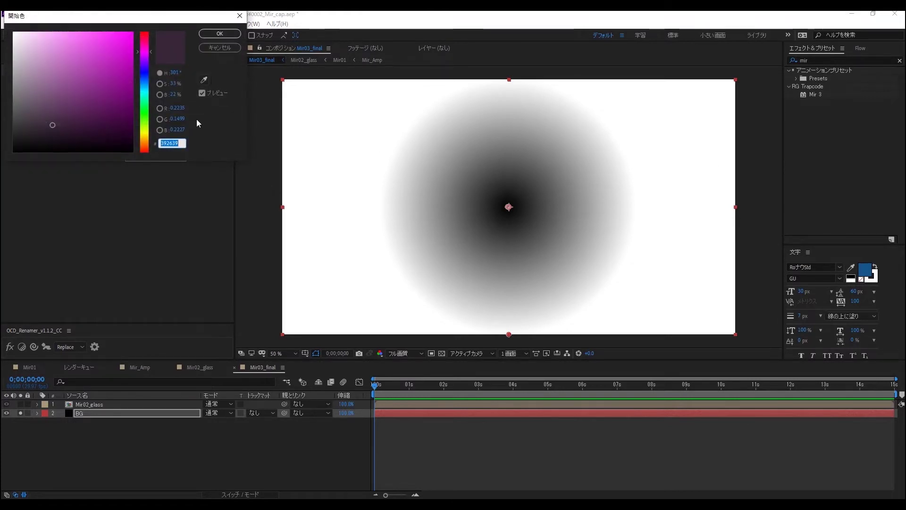
pyautogui.click(220, 47)
pyautogui.click(131, 93)
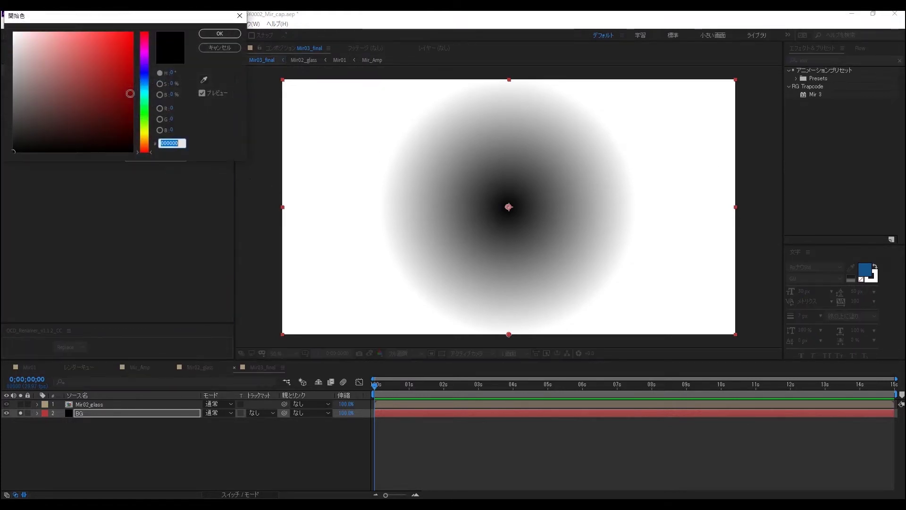
pyautogui.hotkey('ctrl', 'v')
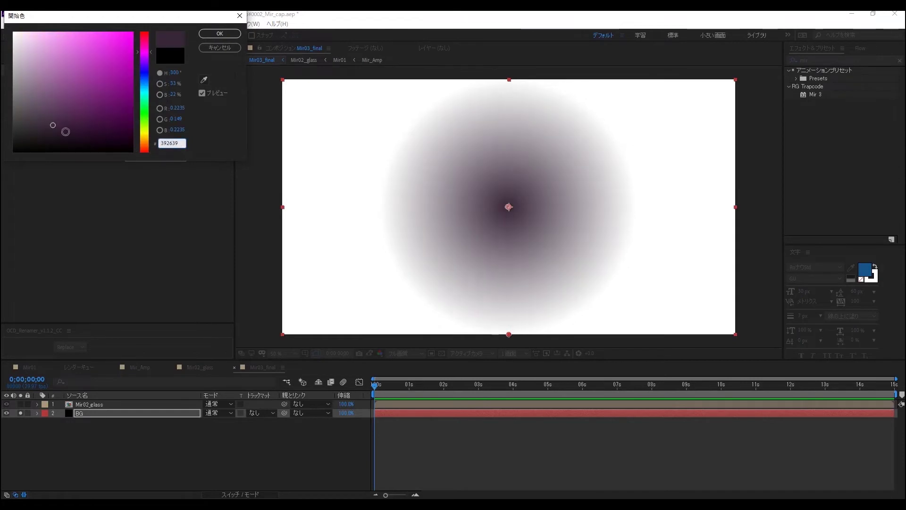
pyautogui.click(206, 34)
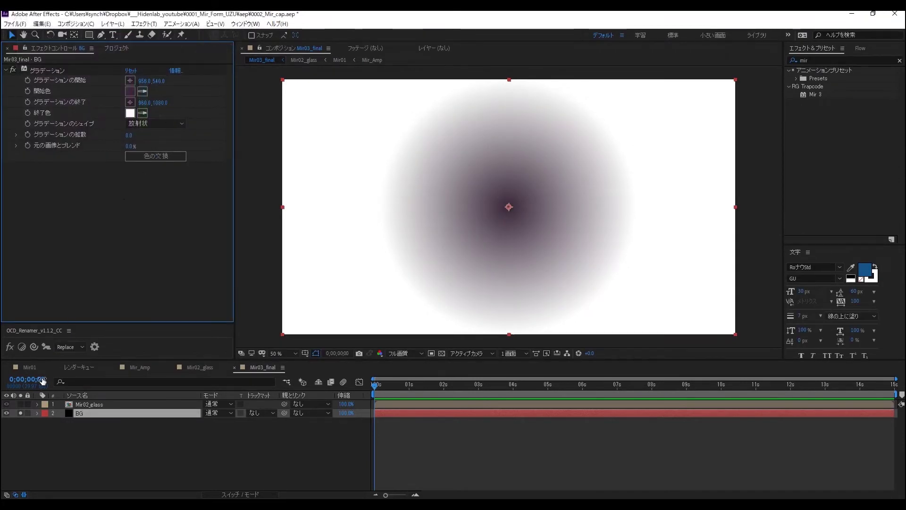
pyautogui.click(20, 413)
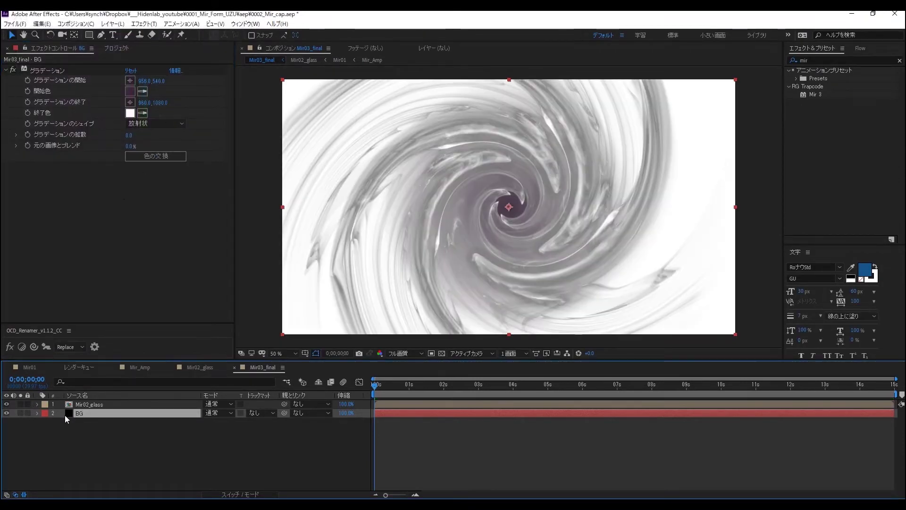
pyautogui.click(86, 406)
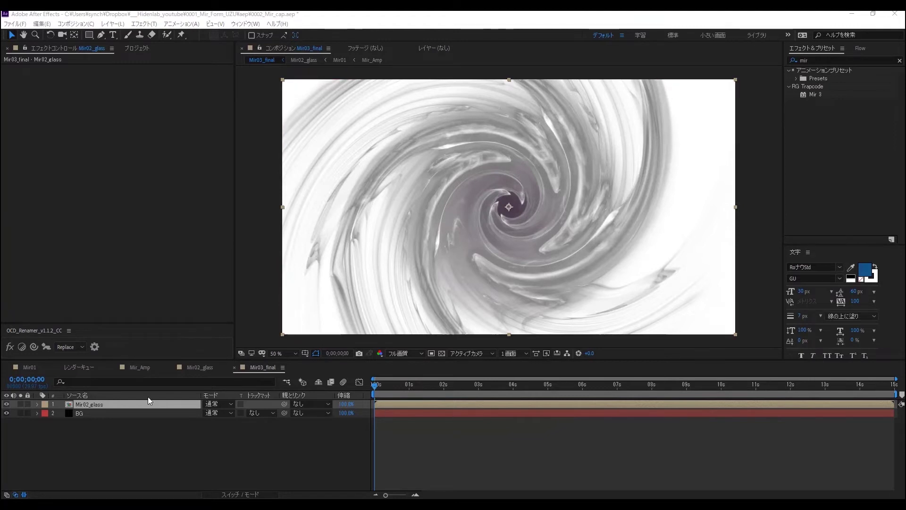
# - Duplicate Mir02_glass, rotate the top copy 180° and make it end slightly earlier
pyautogui.click(96, 405)
pyautogui.hotkey('ctrl', 'd')
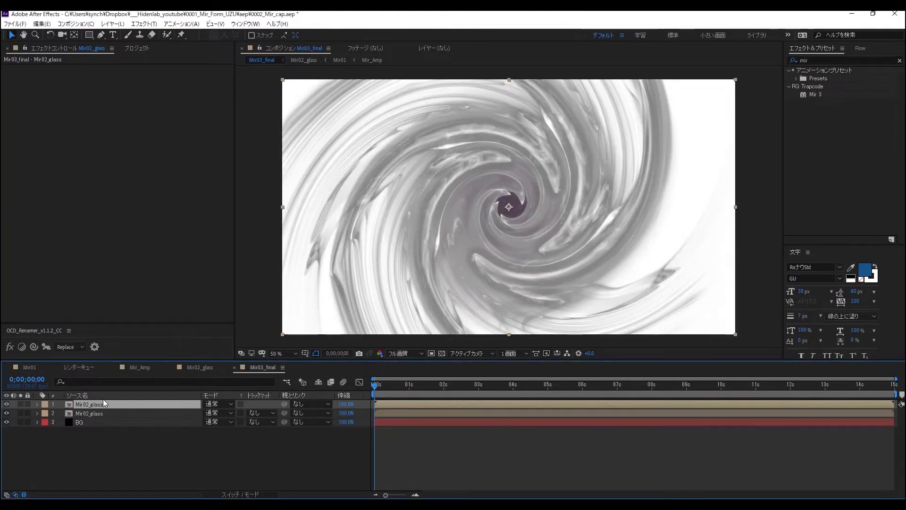
pyautogui.press('r')
pyautogui.moveTo(218, 413); pyautogui.dragTo(222, 417)
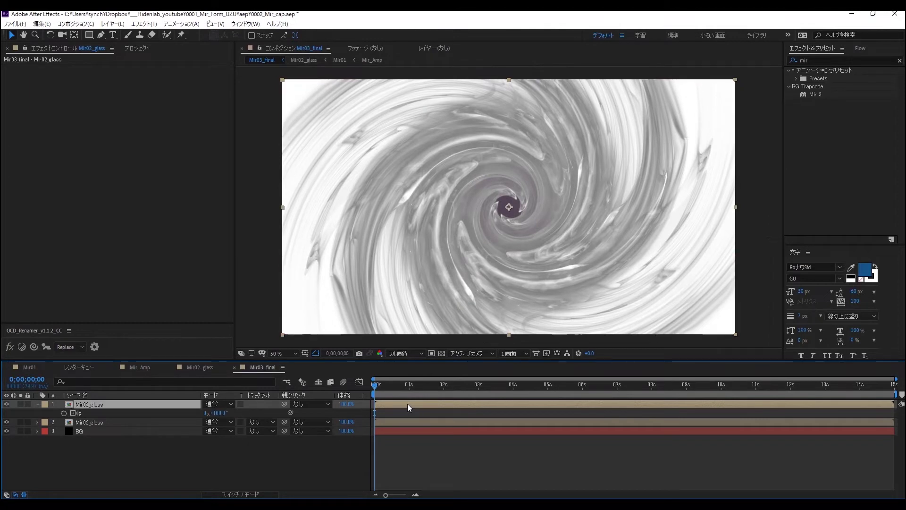
pyautogui.moveTo(407, 403)
pyautogui.mouseDown()
pyautogui.moveTo(392, 404)
pyautogui.moveTo(414, 401)
pyautogui.mouseUp()
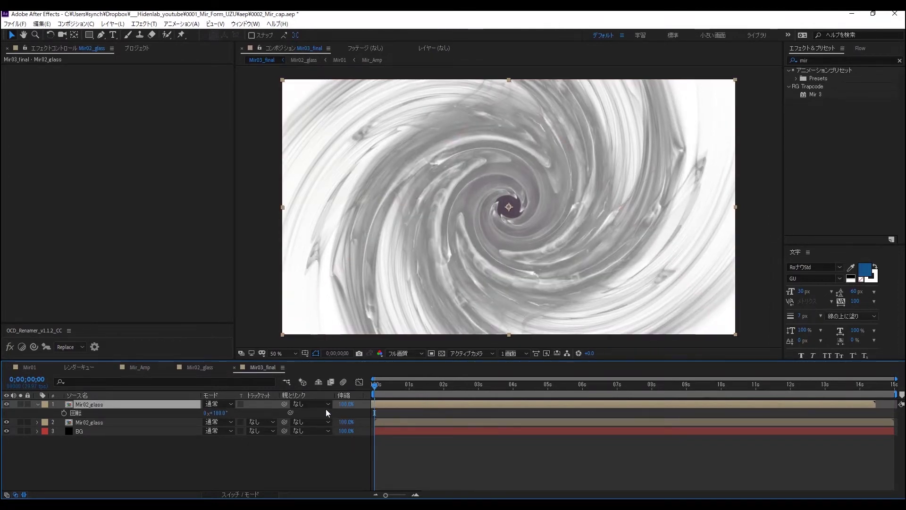
# - Apply Fast Box Blur with radius 3 to the lower Mir02_glass copy
pyautogui.click(101, 422)
pyautogui.click(100, 405)
pyautogui.click(98, 421)
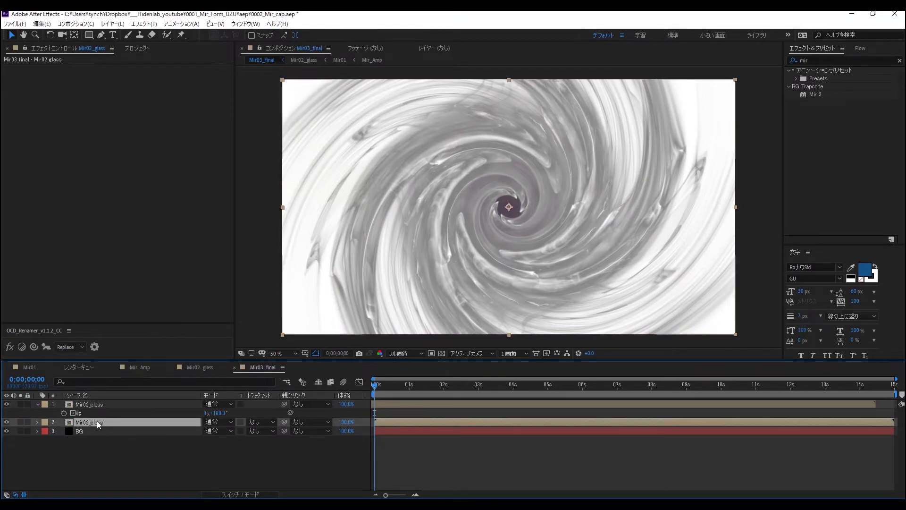
pyautogui.click(144, 24)
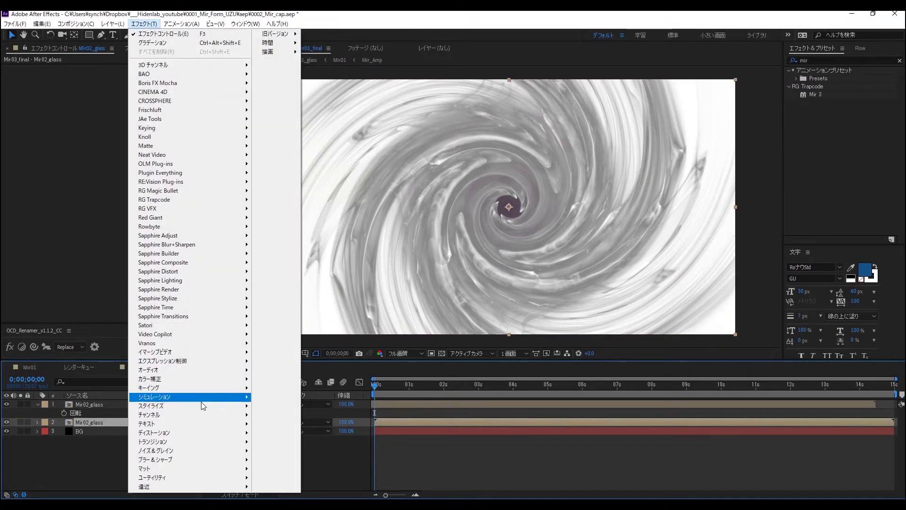
pyautogui.moveTo(205, 458)
pyautogui.click(302, 457)
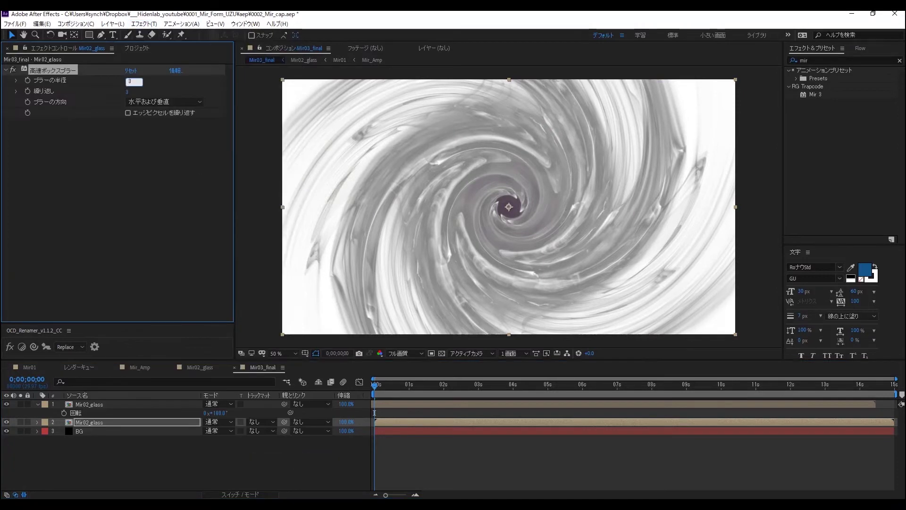
pyautogui.press('Return')
# - Add a new adjustment layer at the top of the timeline
pyautogui.click(78, 448)
pyautogui.rightClick(77, 447)
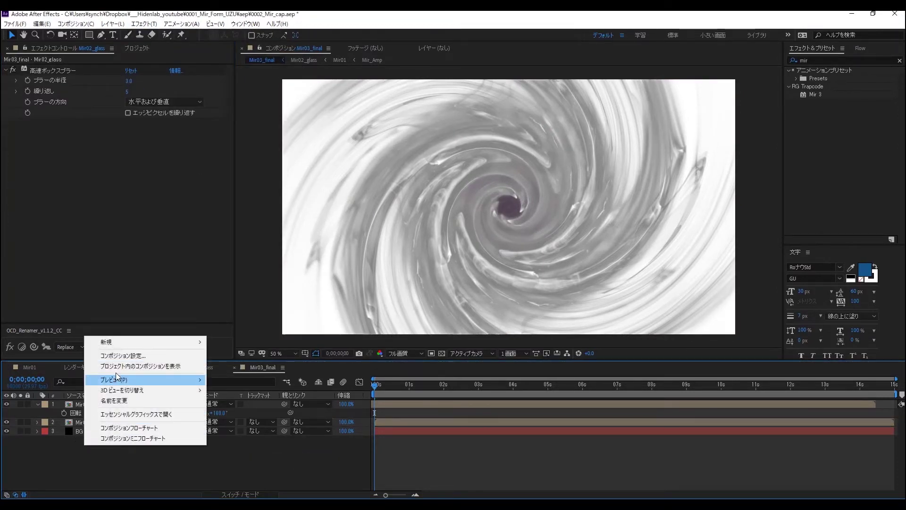
pyautogui.moveTo(128, 349)
pyautogui.click(238, 418)
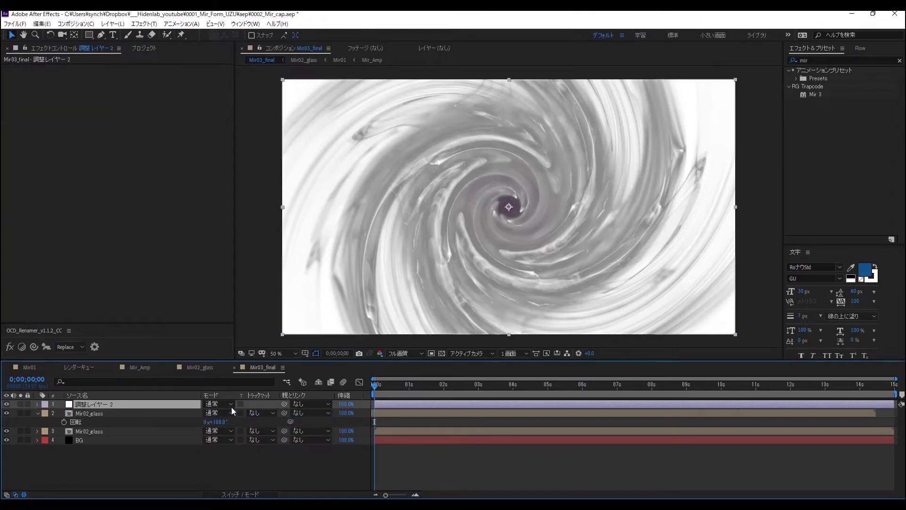
# - Apply the CC Glass effect to the new adjustment layer
pyautogui.click(144, 24)
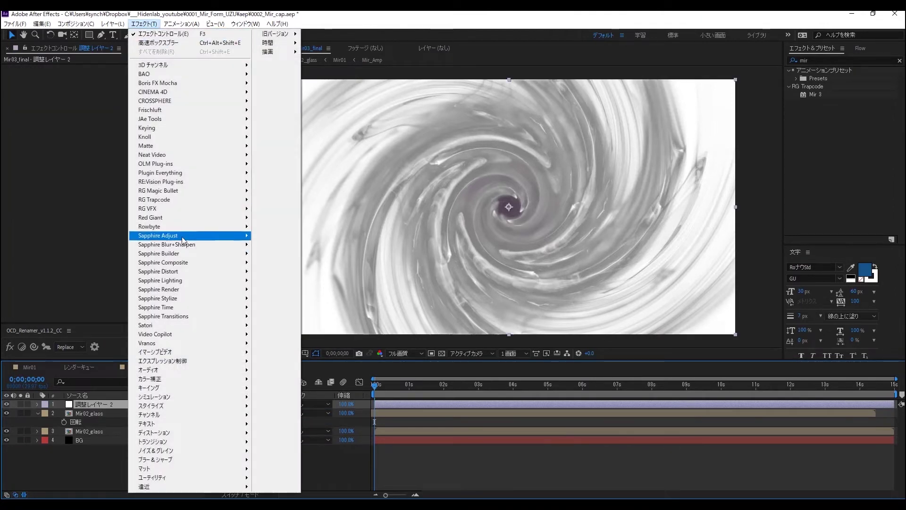
pyautogui.moveTo(188, 405)
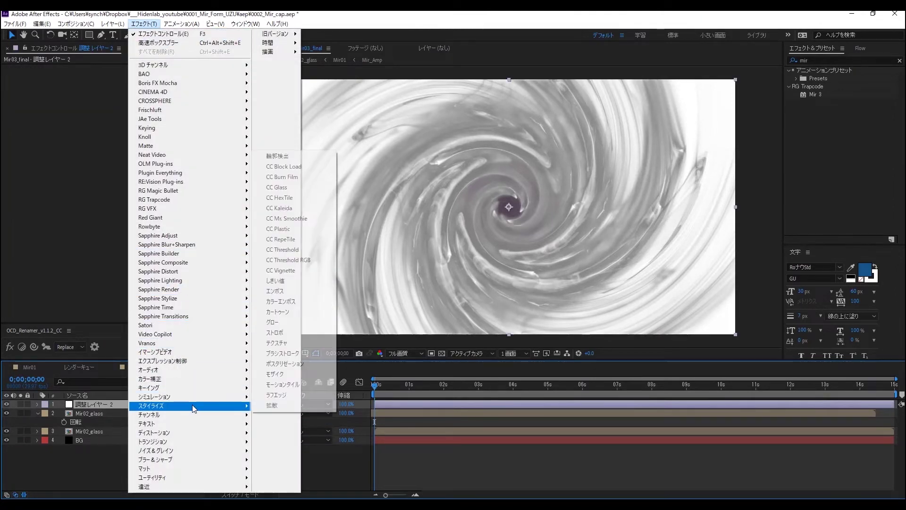
pyautogui.click(283, 188)
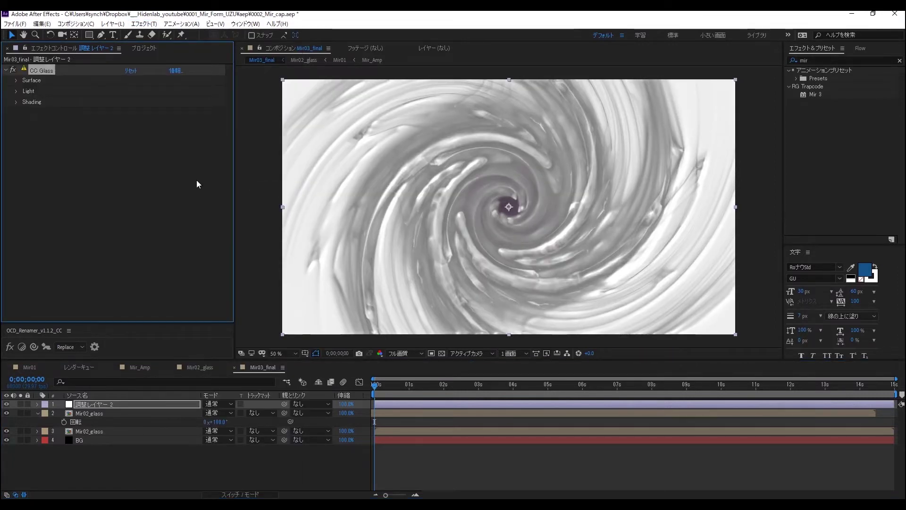
# - Set the CC Glass bump map to layer 3 Mir02_glass with Softness 1.5
pyautogui.click(18, 80)
pyautogui.click(137, 91)
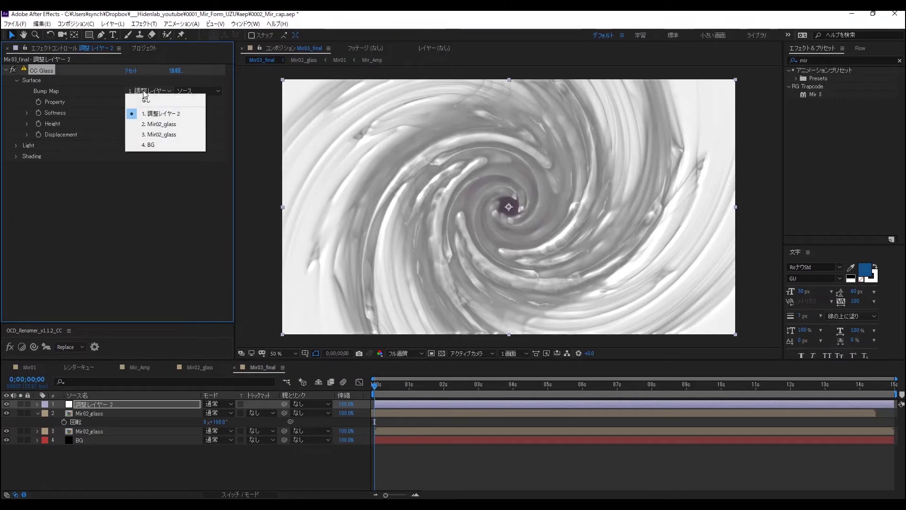
pyautogui.click(159, 134)
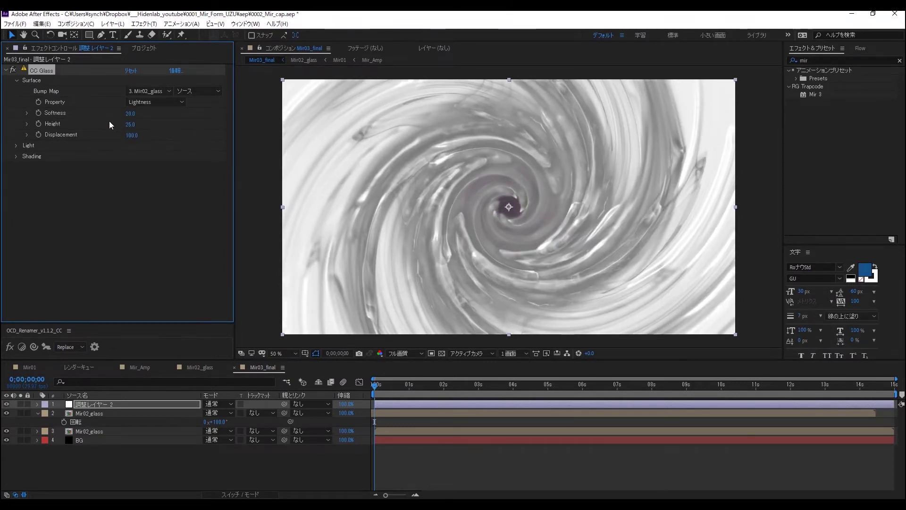
pyautogui.moveTo(129, 118); pyautogui.dragTo(116, 124)
pyautogui.press('.')
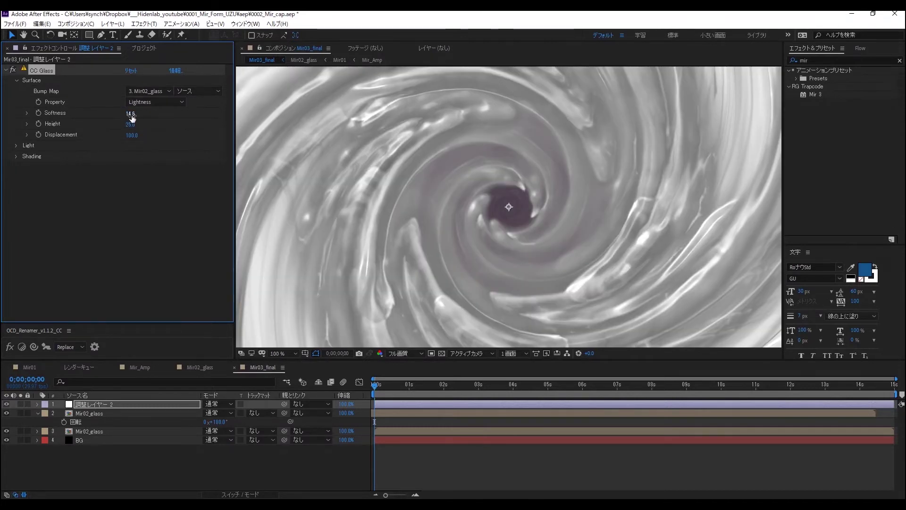
pyautogui.click(130, 113)
pyautogui.write('1.5')
pyautogui.press('Return')
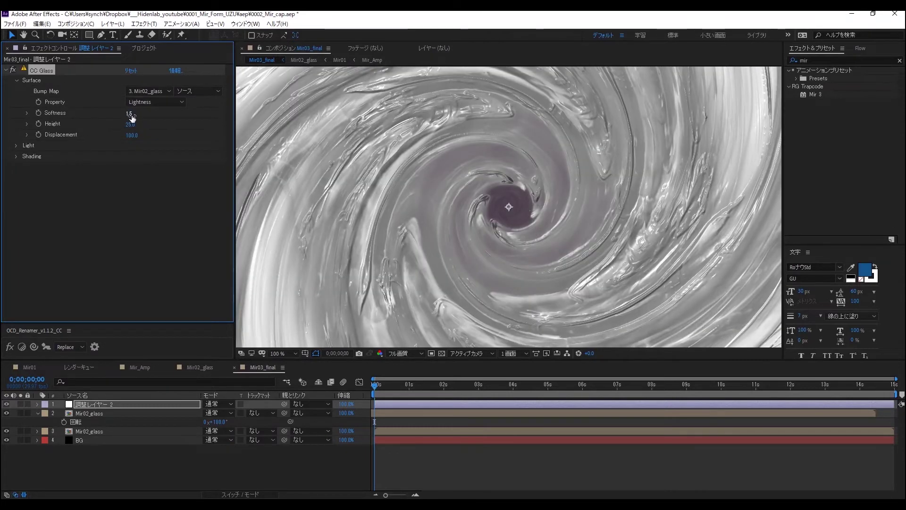
pyautogui.click(130, 113)
pyautogui.write('1')
pyautogui.press('Return')
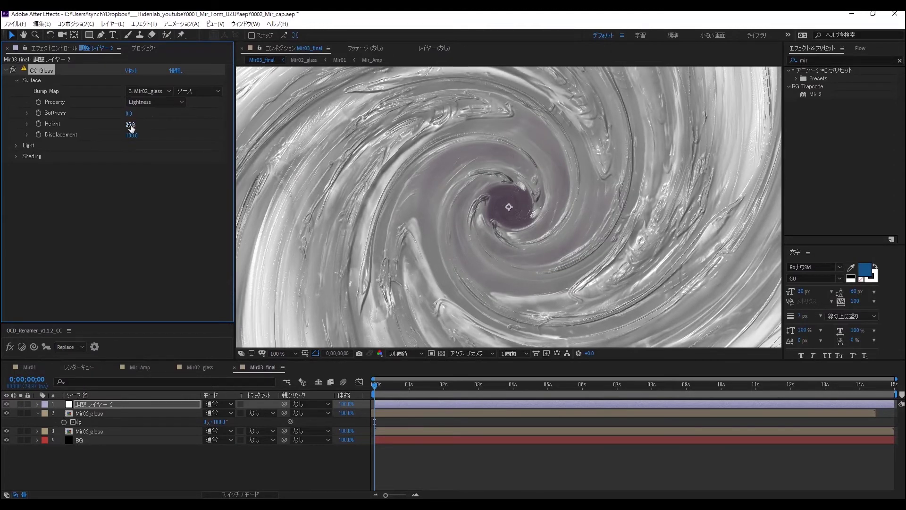
pyautogui.hotkey('ctrl', 'z')
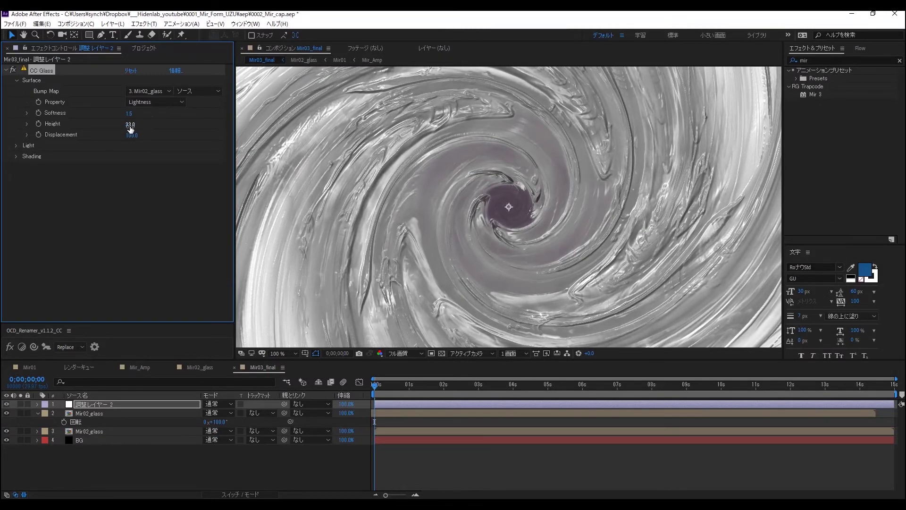
# - Set CC Glass Height 30, Displacement -140 and Light Intensity 80
pyautogui.click(130, 125)
pyautogui.write('0')
pyautogui.press('Return')
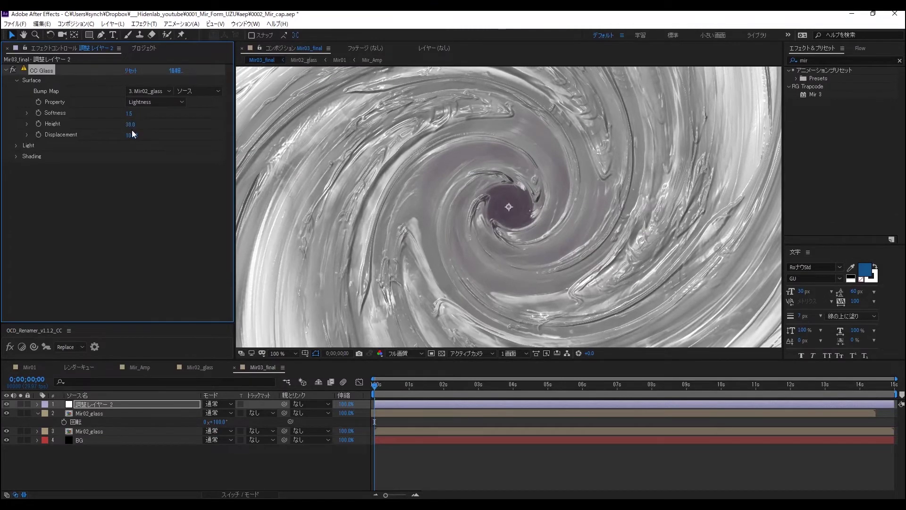
pyautogui.moveTo(125, 136); pyautogui.dragTo(159, 151)
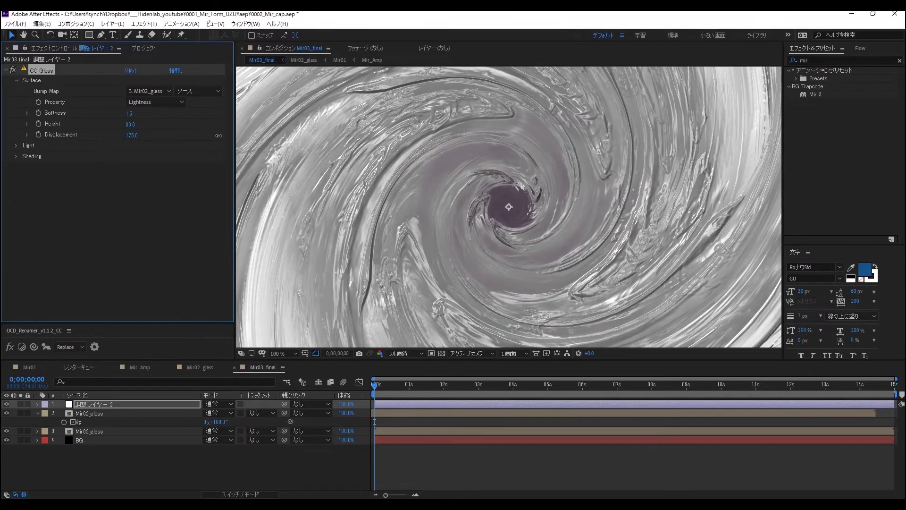
pyautogui.click(132, 136)
pyautogui.write('140')
pyautogui.press('Return')
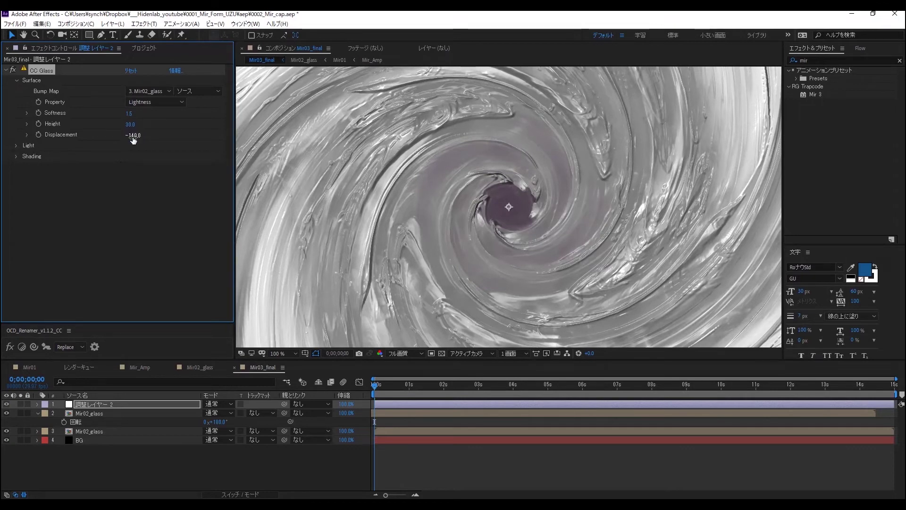
pyautogui.click(16, 146)
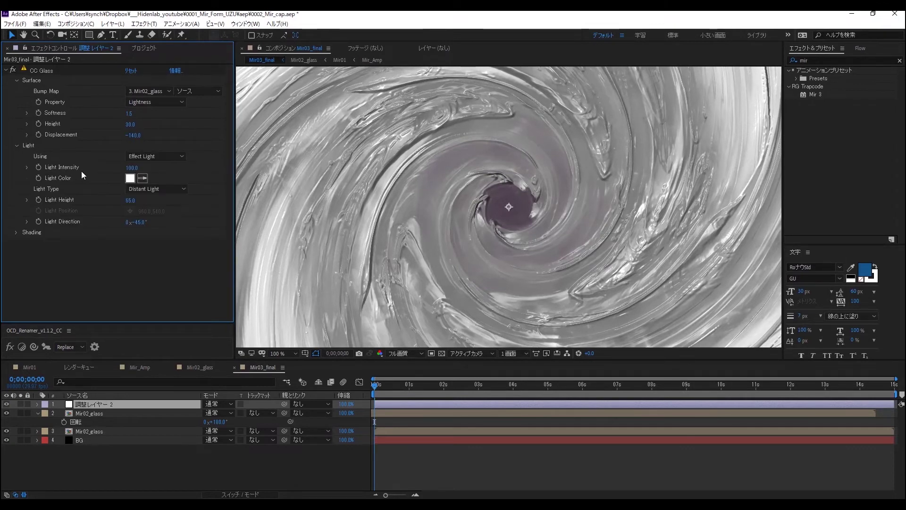
pyautogui.moveTo(128, 168); pyautogui.dragTo(119, 169)
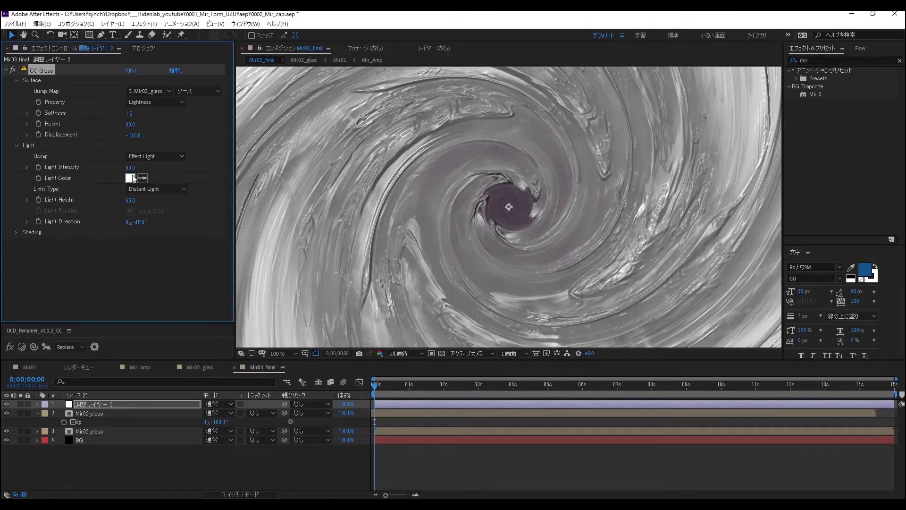
# - Set the CC Glass light colour to the cream tone F2DCAE
pyautogui.click(129, 178)
pyautogui.click(144, 136)
pyautogui.click(96, 71)
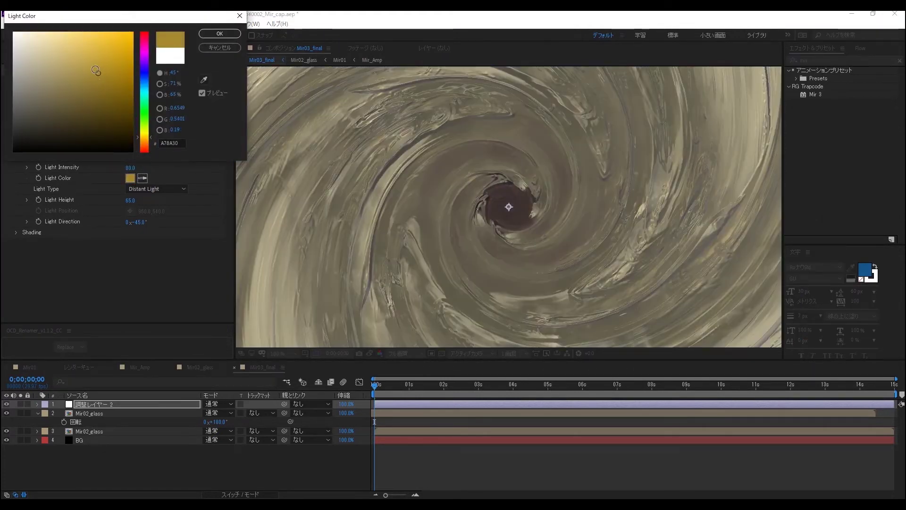
pyautogui.moveTo(96, 71); pyautogui.dragTo(59, 32)
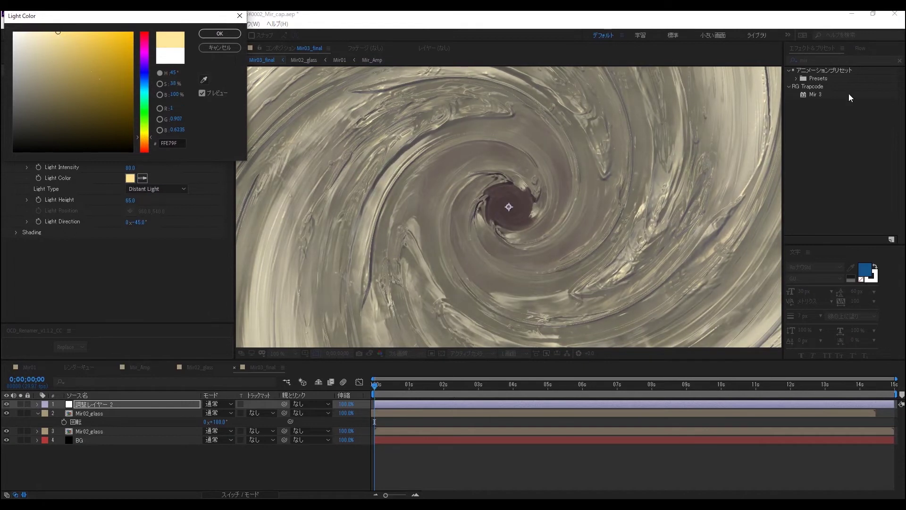
pyautogui.click(46, 38)
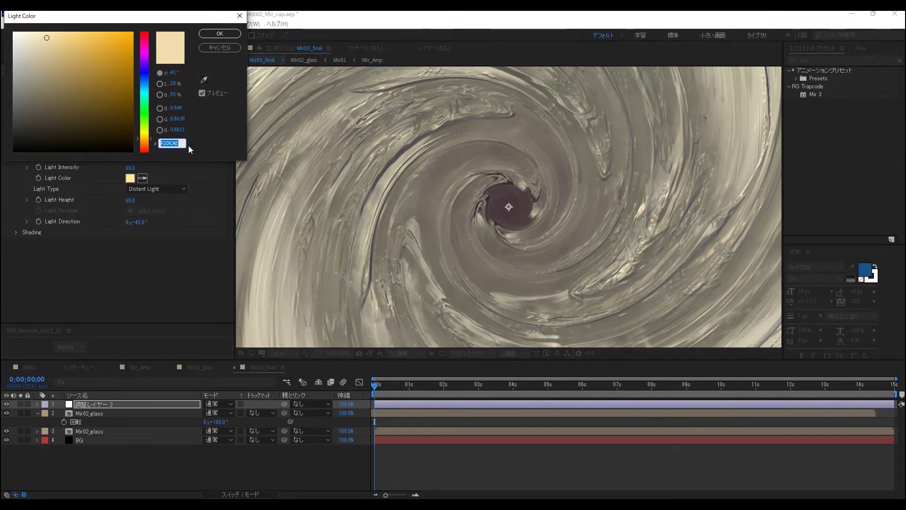
pyautogui.write('FFE79F')
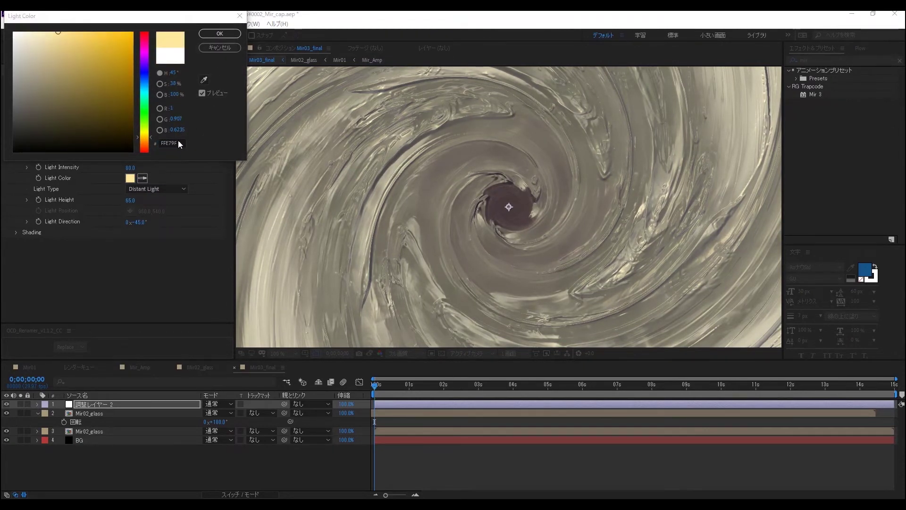
pyautogui.doubleClick(176, 143)
pyautogui.write('F2DCAE')
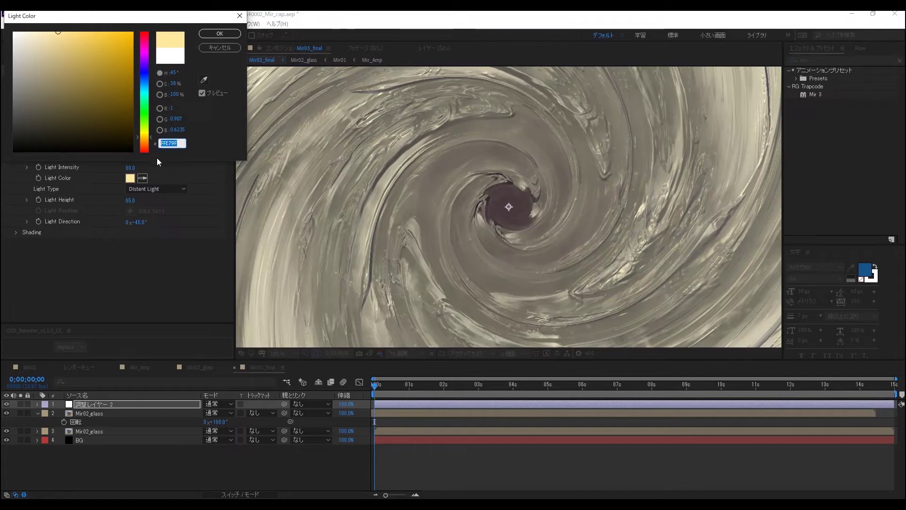
pyautogui.click(212, 33)
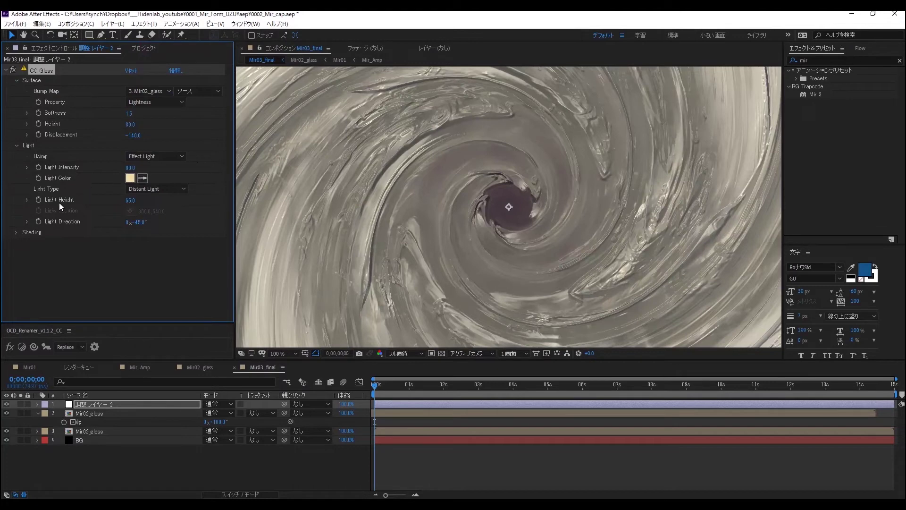
# - Set the CC Glass Light Height to 47 and Shading Ambient to 60
pyautogui.moveTo(129, 200); pyautogui.dragTo(125, 210)
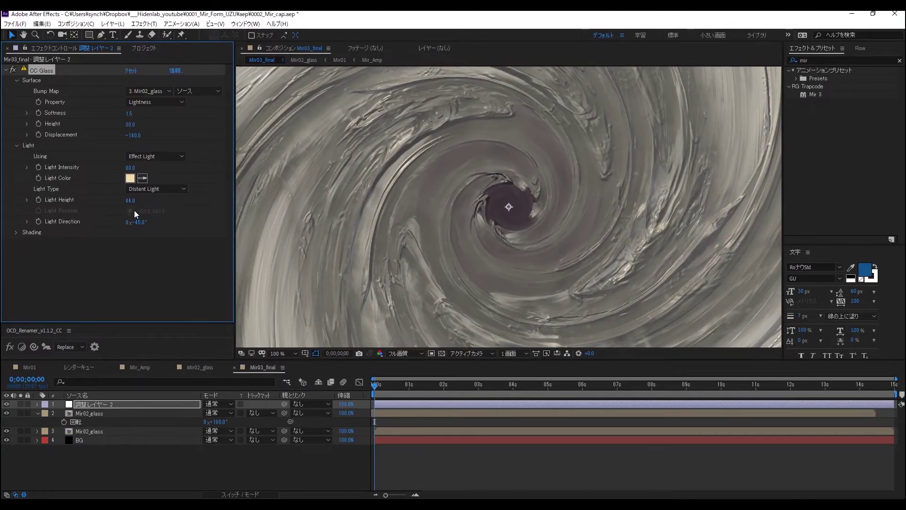
pyautogui.click(130, 201)
pyautogui.write('7')
pyautogui.press('Return')
pyautogui.click(16, 232)
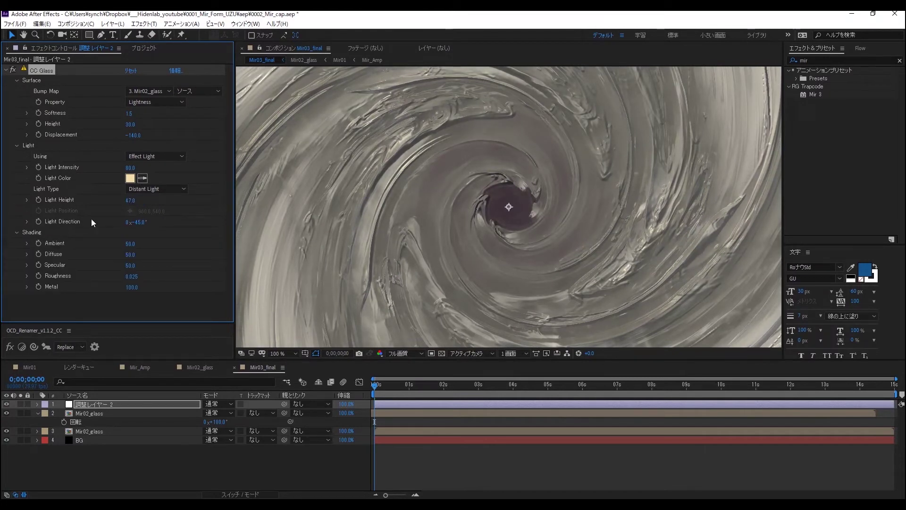
pyautogui.click(130, 243)
pyautogui.write('60')
pyautogui.press('Return')
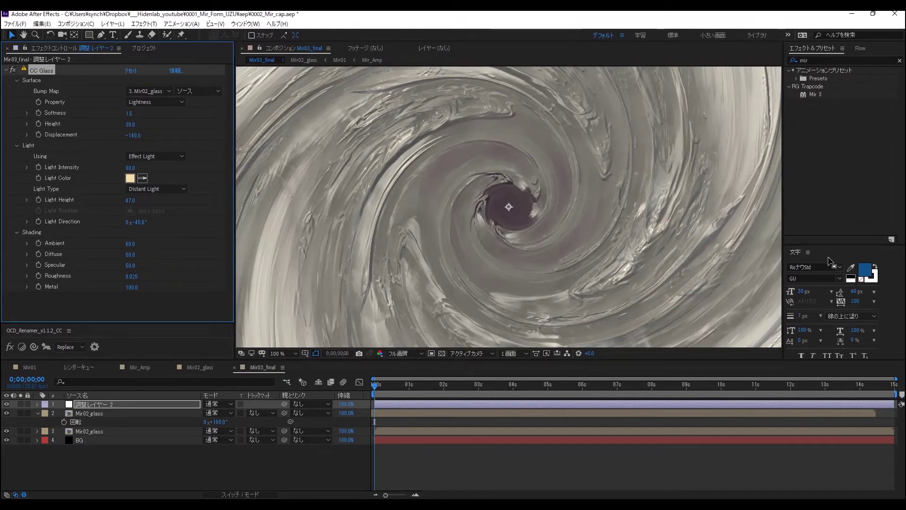
# - Add a new adjustment layer and move it below the CC Glass layer
pyautogui.rightClick(73, 472)
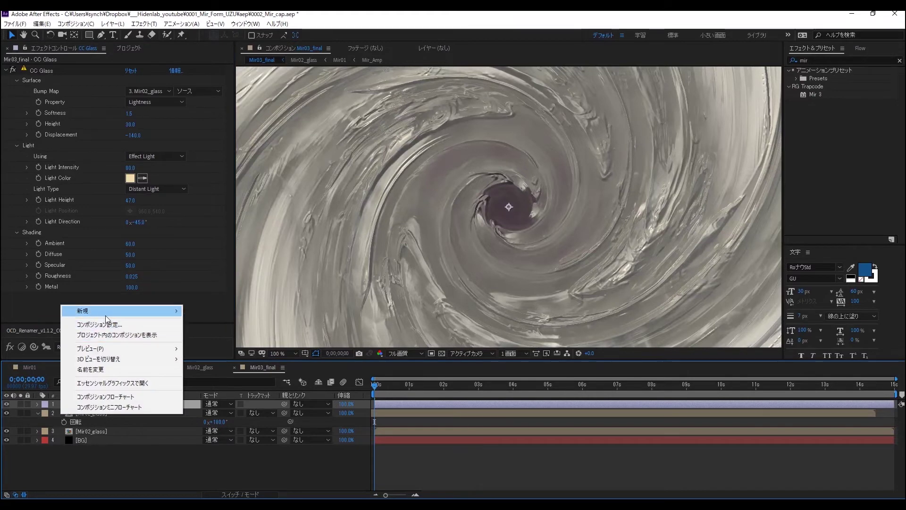
pyautogui.moveTo(99, 308)
pyautogui.click(209, 388)
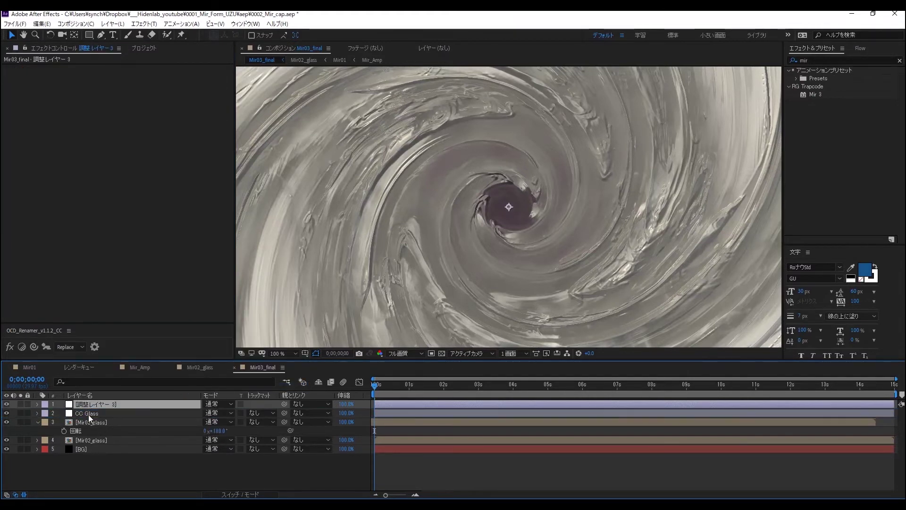
pyautogui.moveTo(87, 404); pyautogui.dragTo(89, 416)
# - Apply Fast Box Blur with a blur radius of 4.0 to that adjustment layer
pyautogui.click(145, 25)
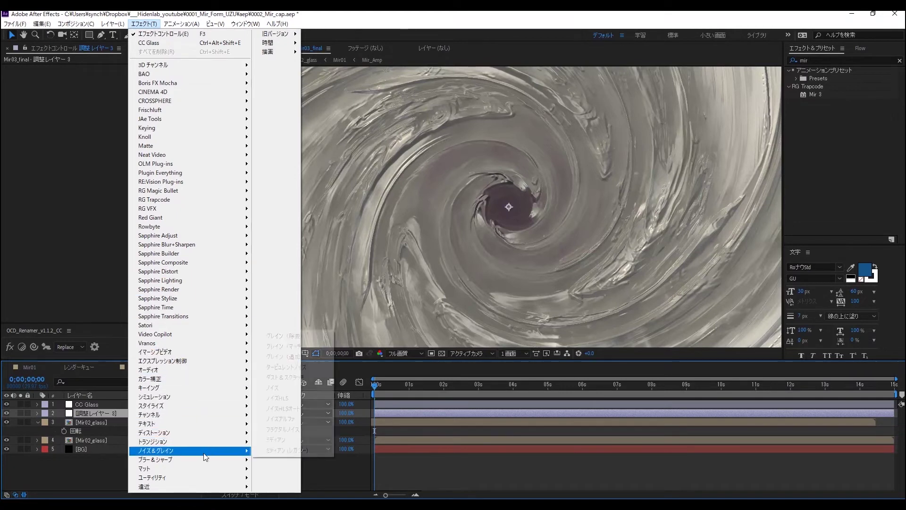
pyautogui.moveTo(211, 459)
pyautogui.click(286, 458)
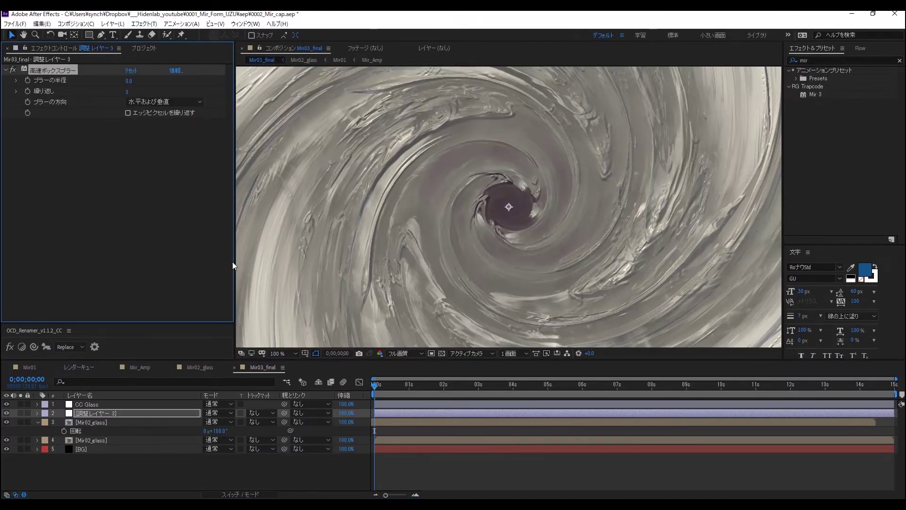
pyautogui.moveTo(136, 84)
pyautogui.mouseDown()
pyautogui.moveTo(128, 83)
pyautogui.moveTo(135, 87)
pyautogui.mouseUp()
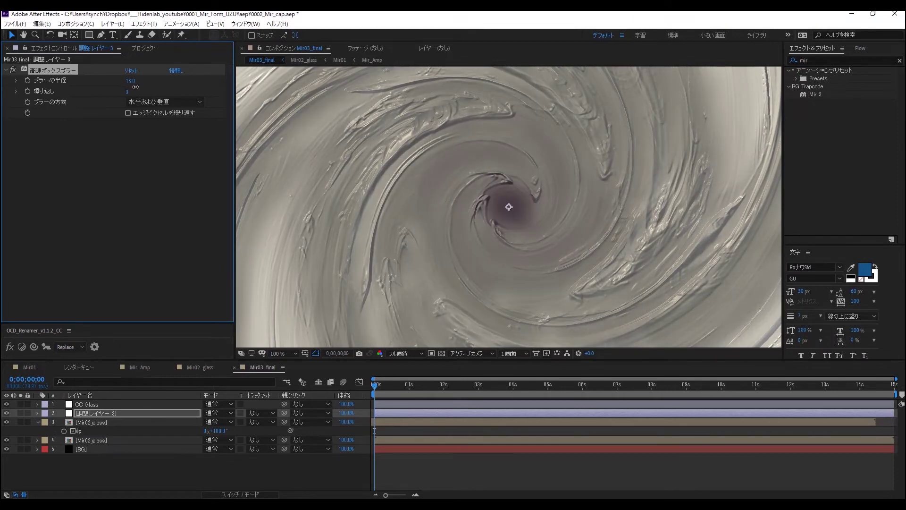
pyautogui.click(129, 82)
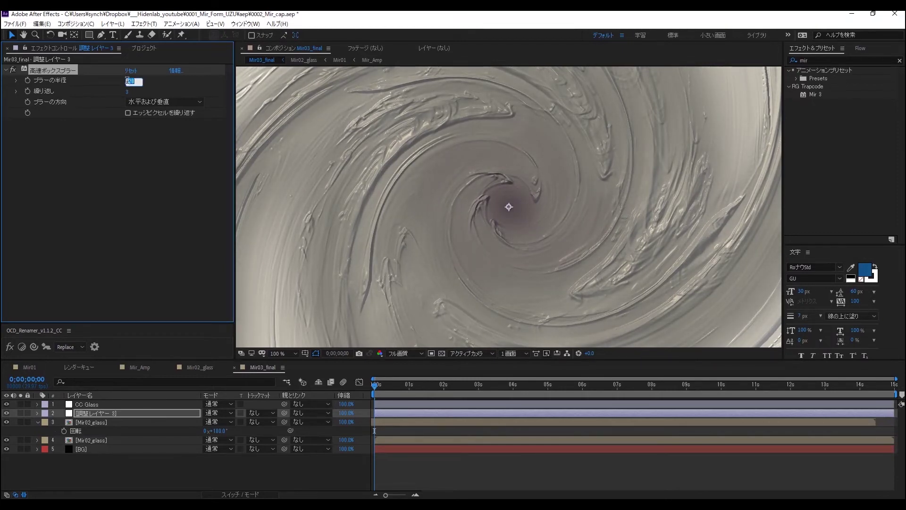
pyautogui.write('4')
pyautogui.press('Return')
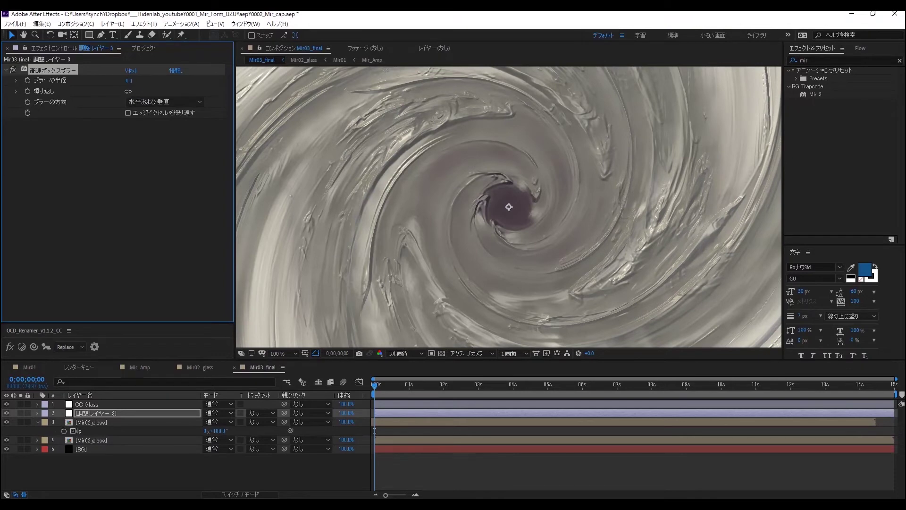
pyautogui.click(128, 91)
pyautogui.press('Return')
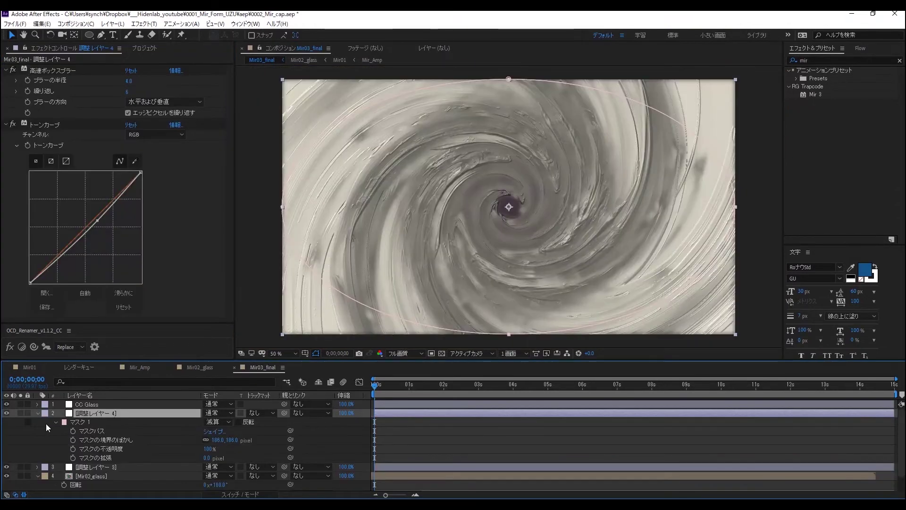
# - Add an adjustment layer above CC Glass and apply a Tone Curve to it
pyautogui.rightClick(46, 423)
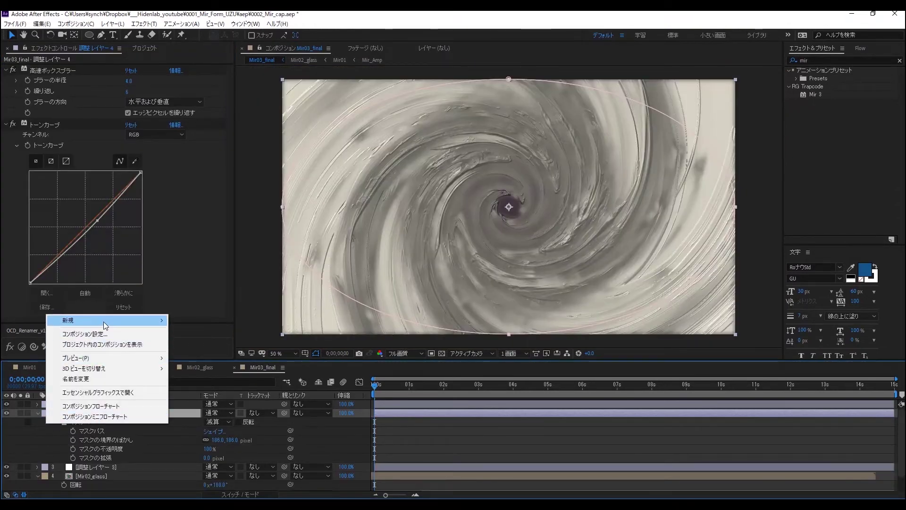
pyautogui.moveTo(103, 322)
pyautogui.click(198, 395)
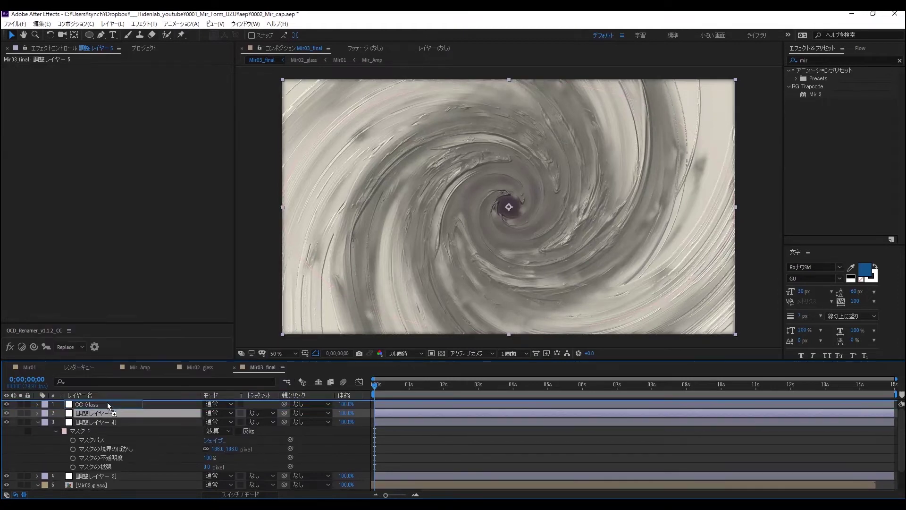
pyautogui.moveTo(107, 402); pyautogui.dragTo(109, 402)
pyautogui.click(141, 24)
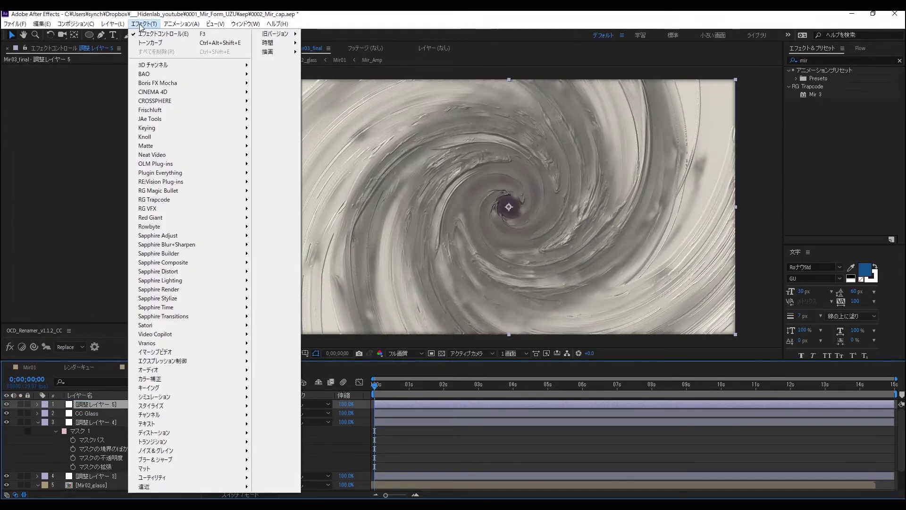
pyautogui.click(150, 42)
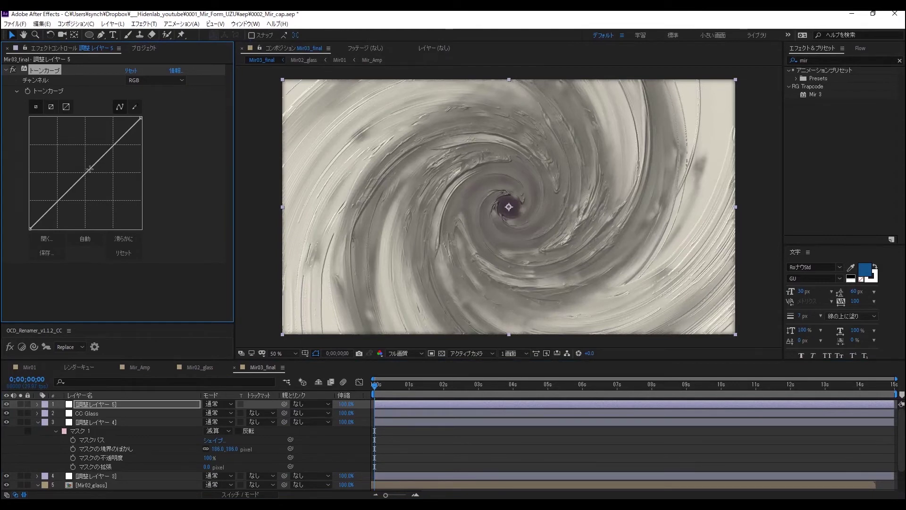
# - Lift the RGB and Red curves, pull Green down, then select the Blue channel
pyautogui.moveTo(90, 169); pyautogui.dragTo(86, 160)
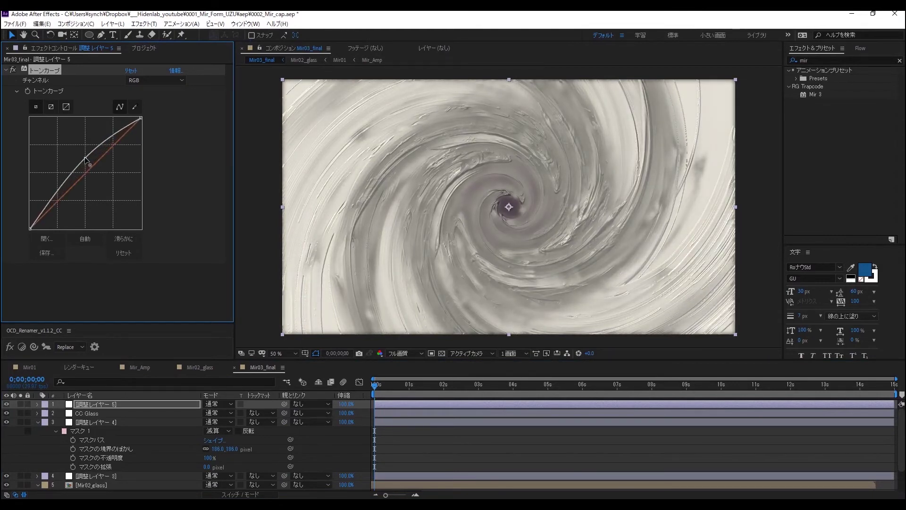
pyautogui.click(155, 80)
pyautogui.click(141, 98)
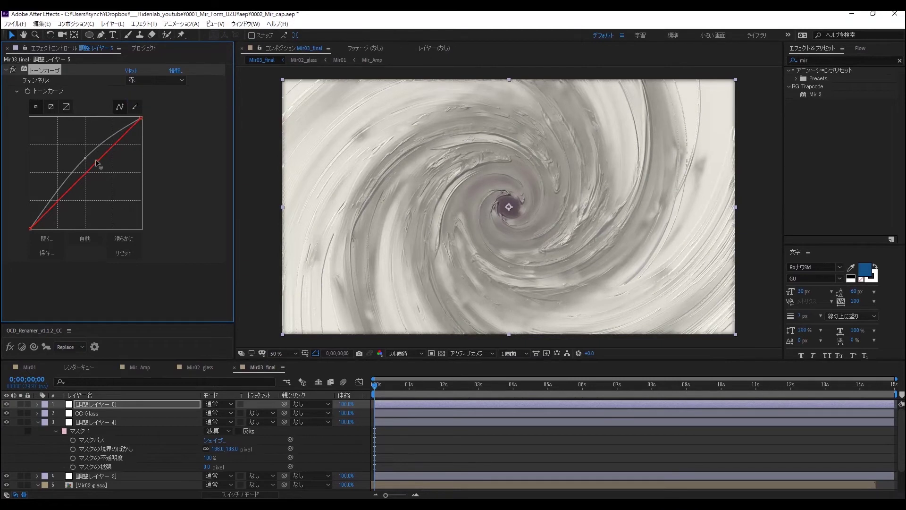
pyautogui.moveTo(97, 162); pyautogui.dragTo(94, 155)
pyautogui.click(142, 80)
pyautogui.click(136, 108)
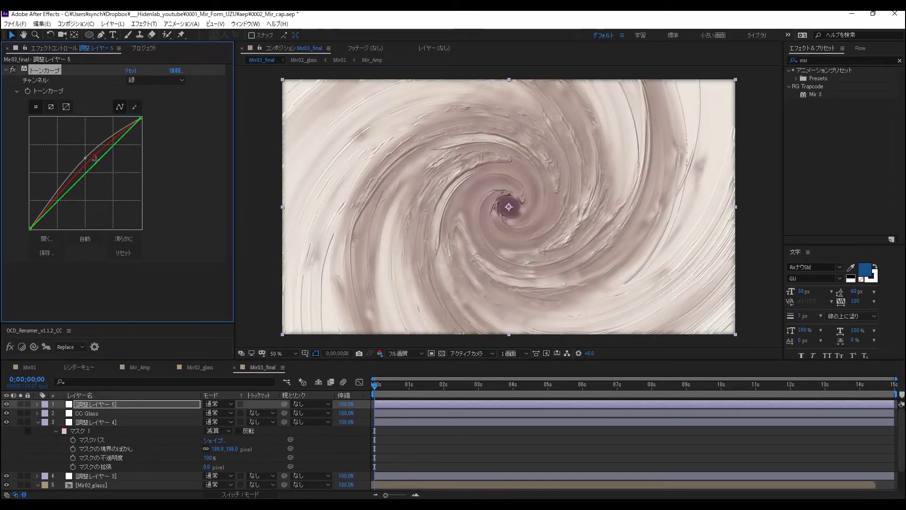
pyautogui.moveTo(98, 161); pyautogui.dragTo(98, 166)
pyautogui.click(135, 83)
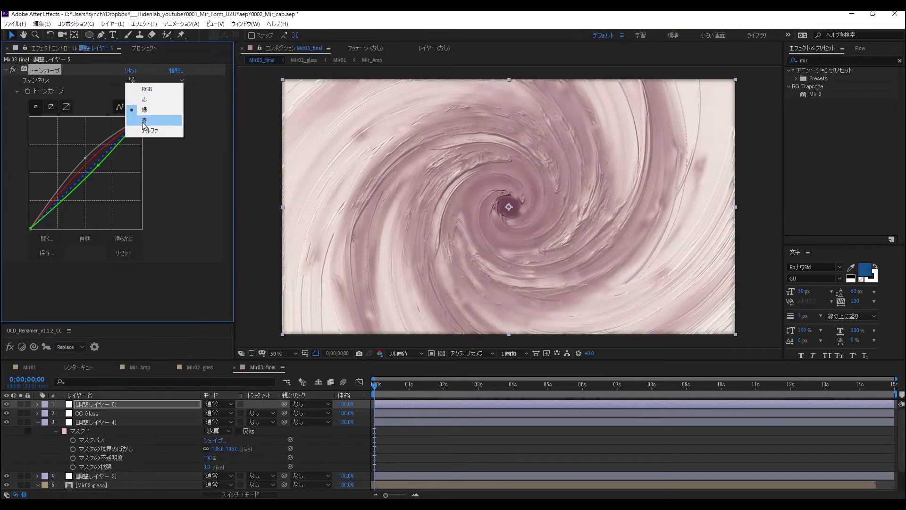
pyautogui.click(137, 117)
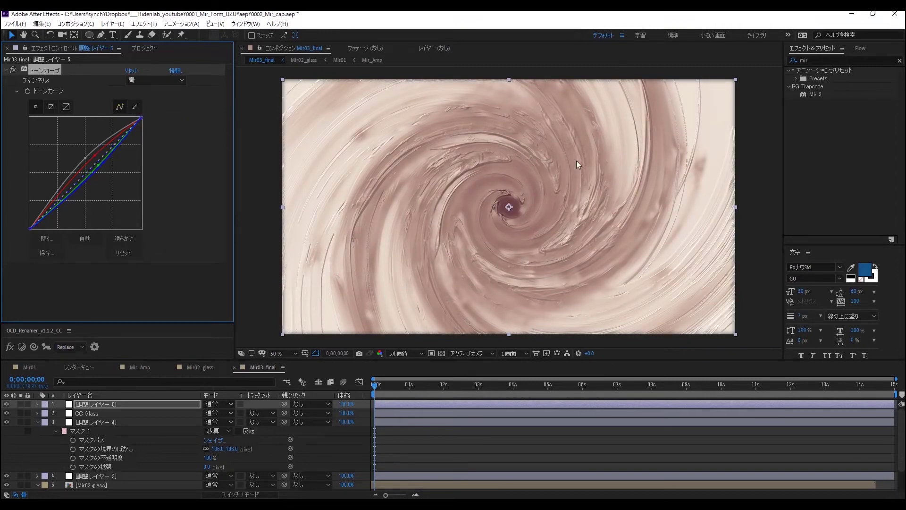
# - Apply Lumetri Color to the top adjustment layer
pyautogui.click(144, 23)
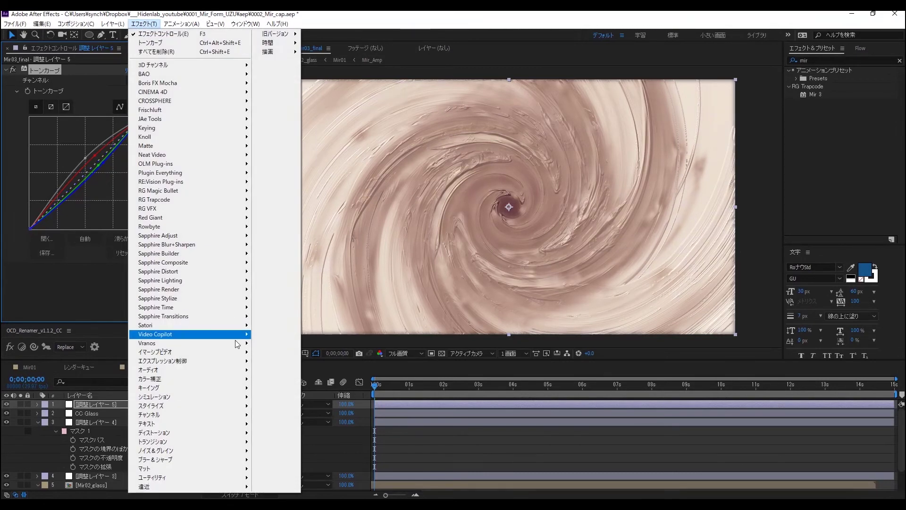
pyautogui.moveTo(237, 384)
pyautogui.click(276, 89)
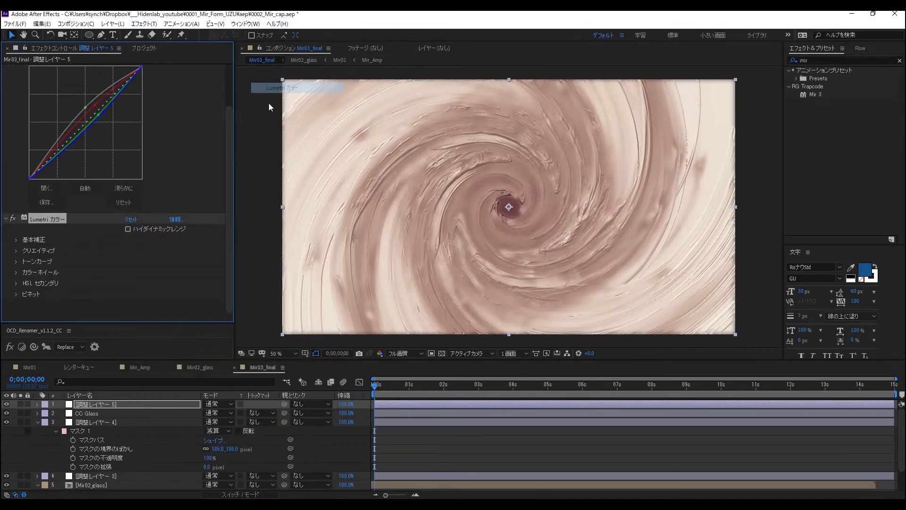
# - Set the Lumetri Vignette Amount to 3.7 and Midpoint to 20.0
pyautogui.click(16, 315)
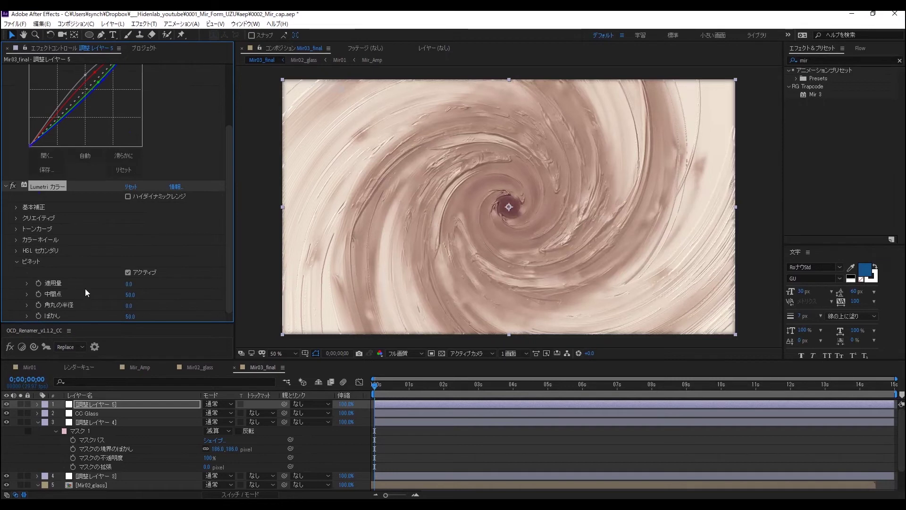
pyautogui.moveTo(126, 284); pyautogui.dragTo(184, 273)
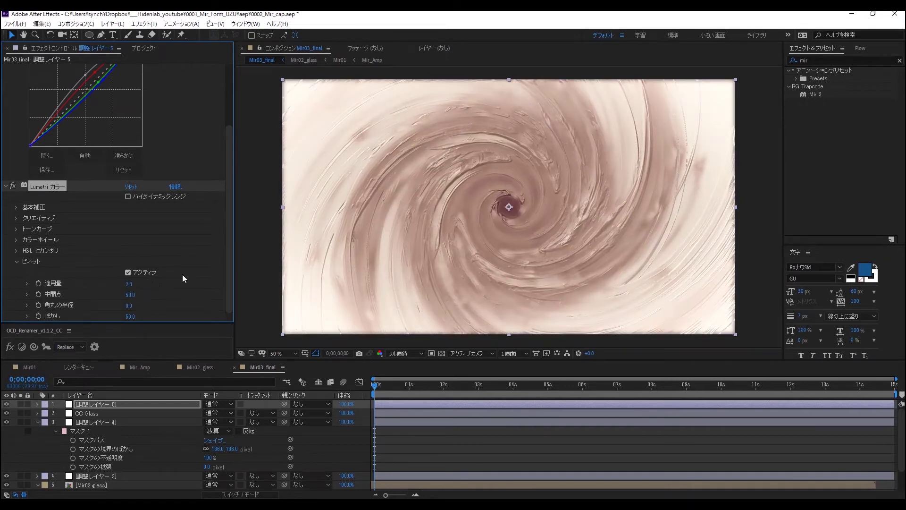
pyautogui.click(129, 285)
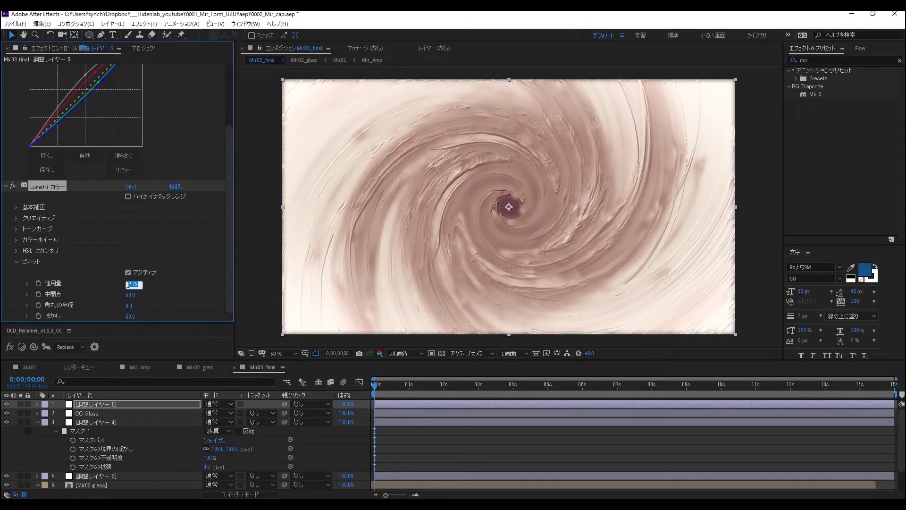
pyautogui.write('.7')
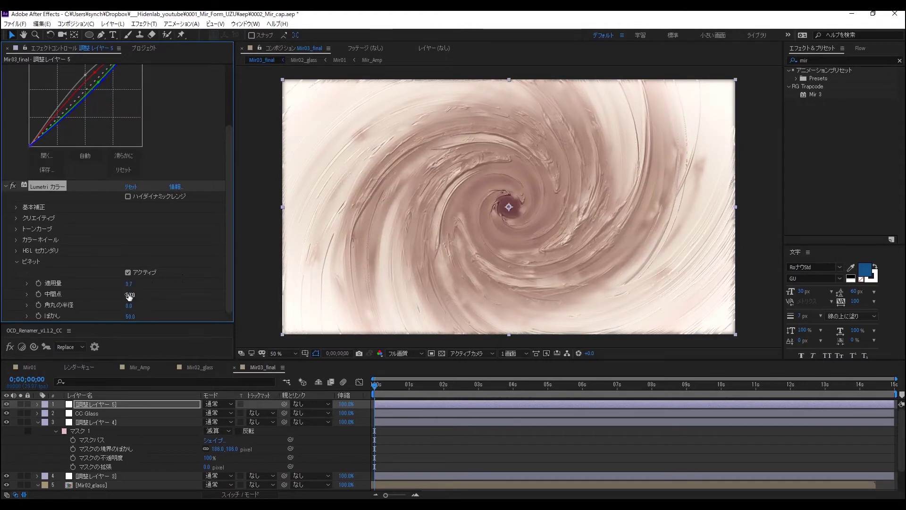
pyautogui.click(131, 295)
pyautogui.write('20')
pyautogui.press('Return')
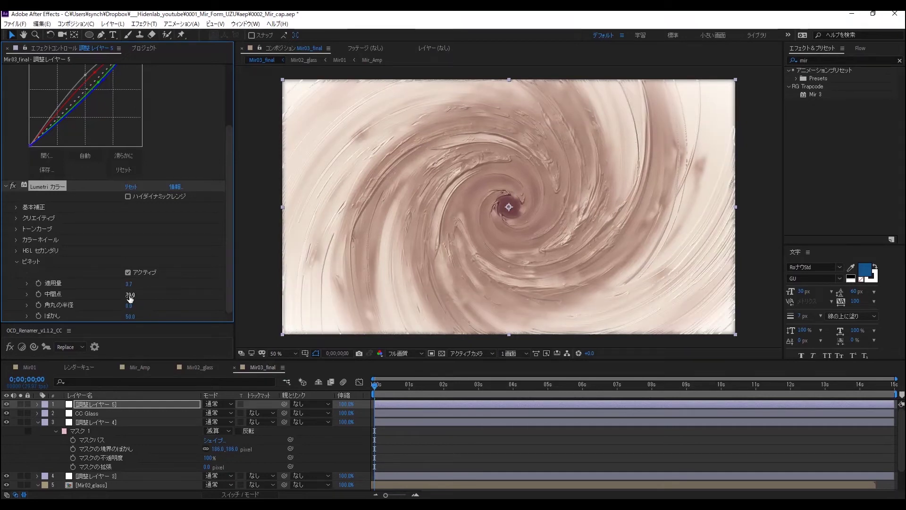
pyautogui.rightClick(60, 405)
# - Add a new top adjustment layer with Fast Box Blur radius 5.0
pyautogui.moveTo(128, 305)
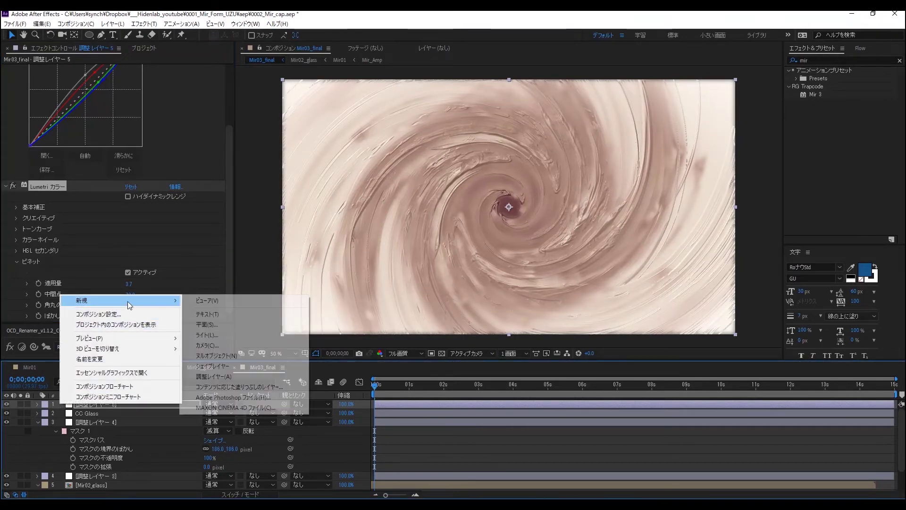
pyautogui.click(207, 378)
pyautogui.click(144, 23)
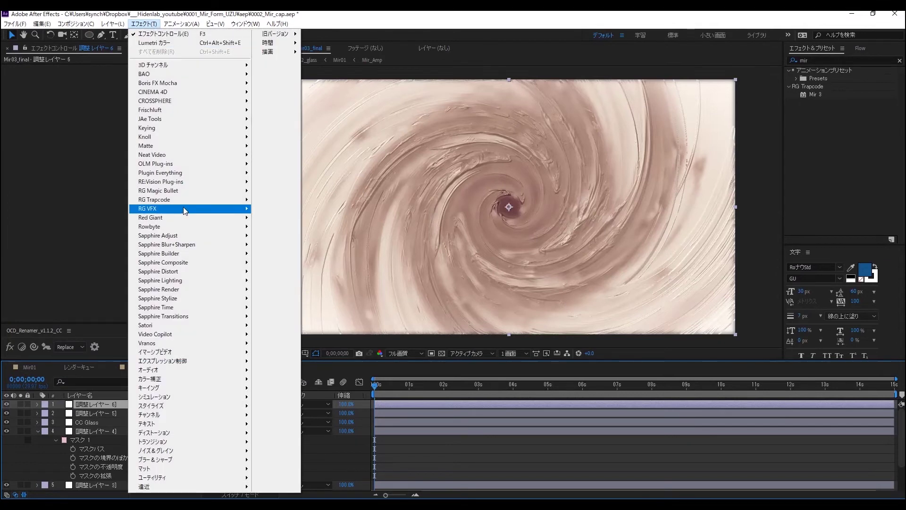
pyautogui.moveTo(193, 433)
pyautogui.moveTo(198, 459)
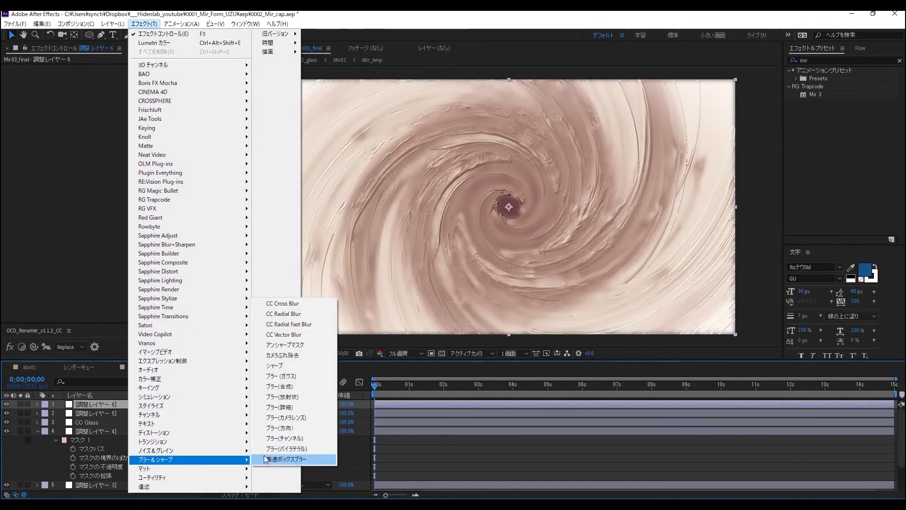
pyautogui.click(297, 459)
pyautogui.click(131, 82)
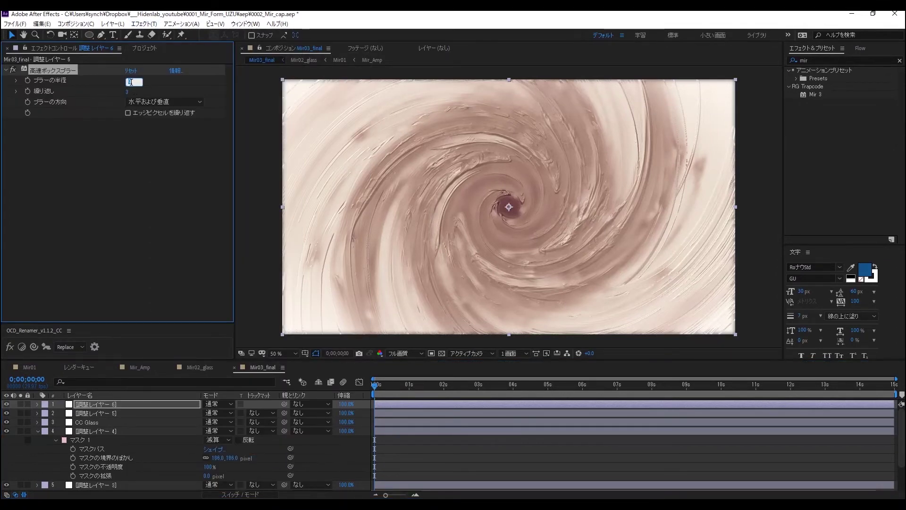
pyautogui.write('5')
pyautogui.press('Return')
pyautogui.click(128, 92)
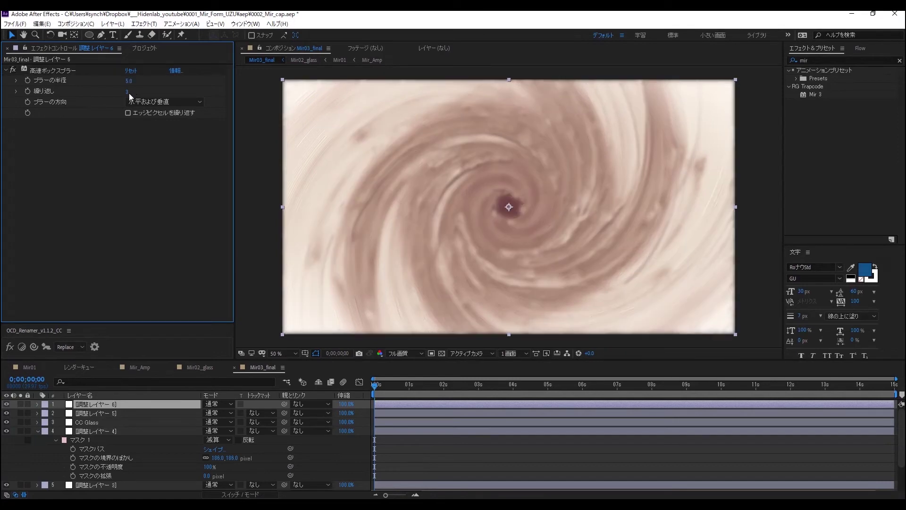
pyautogui.press('Return')
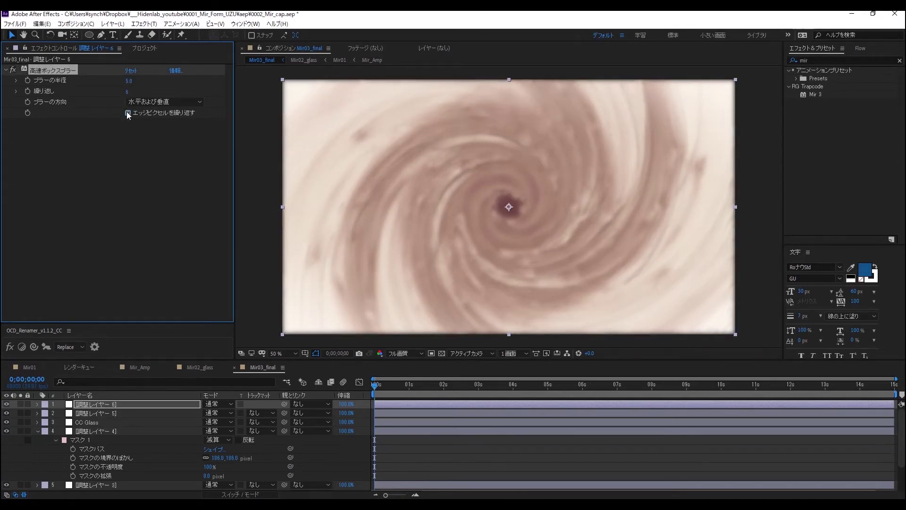
# - Blend the top adjustment layer in Soft Light at 60% opacity and save the project
pyautogui.click(222, 402)
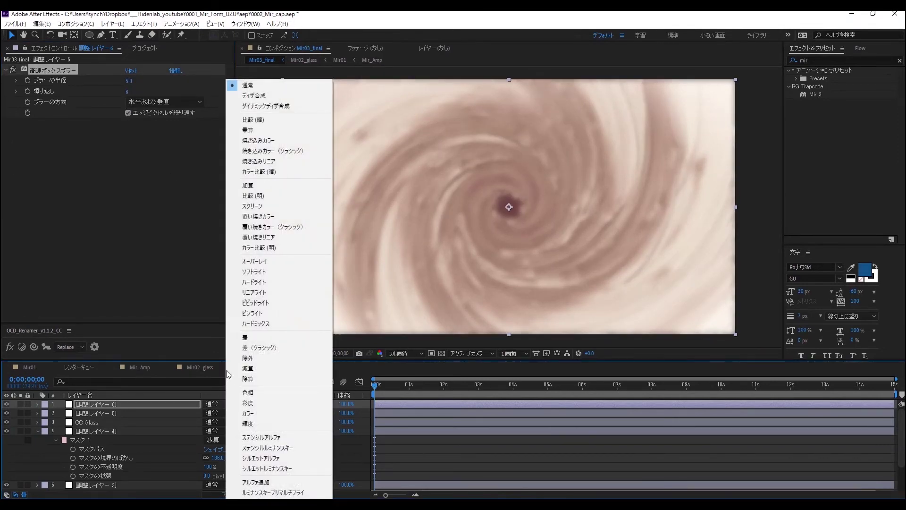
pyautogui.click(273, 271)
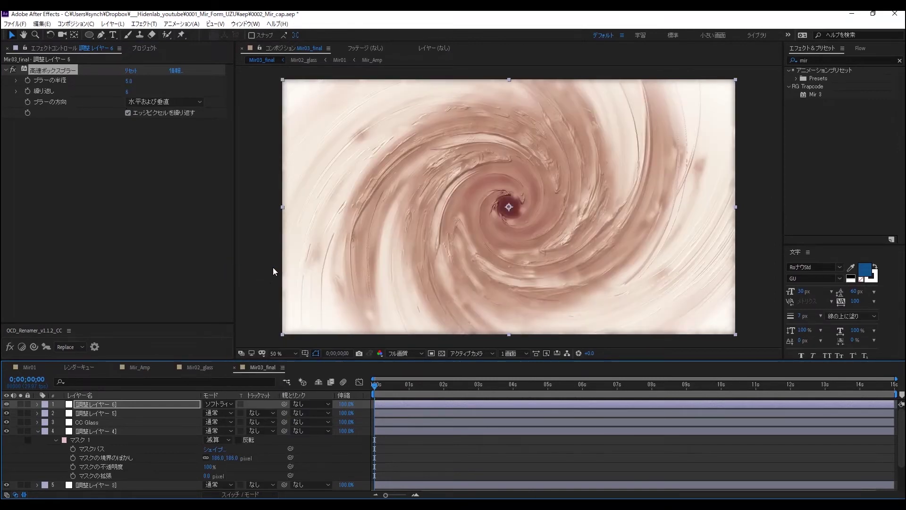
pyautogui.click(106, 404)
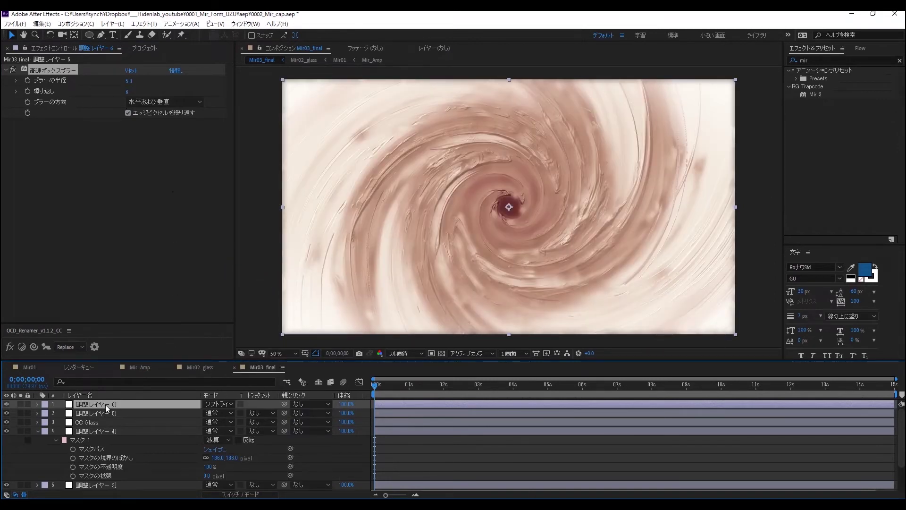
pyautogui.press('t')
pyautogui.click(207, 413)
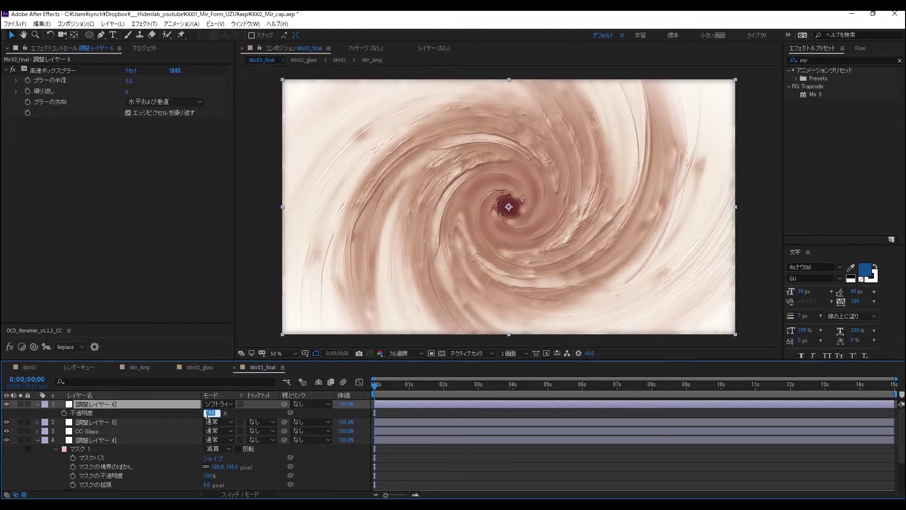
pyautogui.write('60')
pyautogui.press('Return')
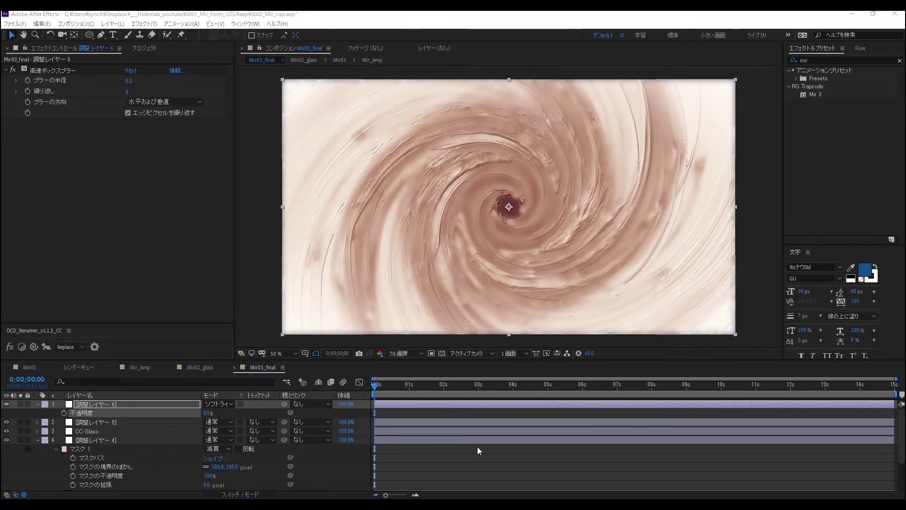
pyautogui.click(205, 263)
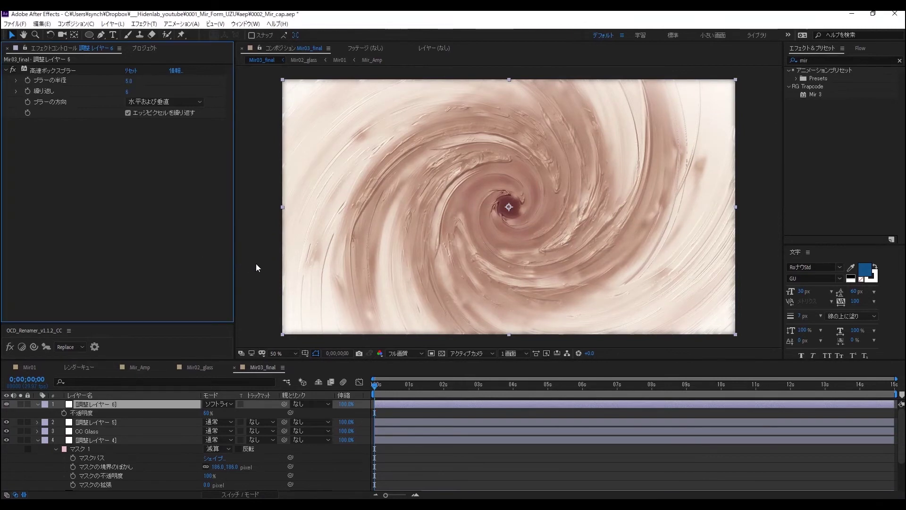
pyautogui.click(38, 404)
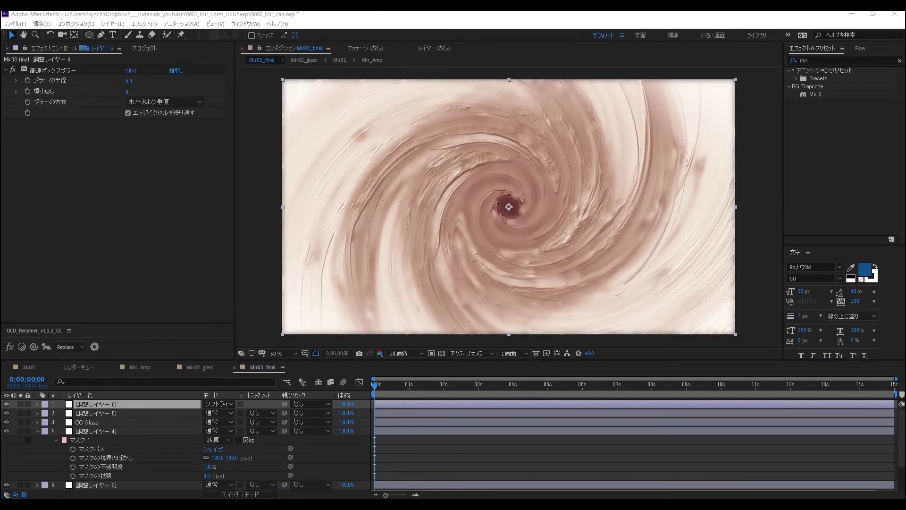
pyautogui.click(197, 244)
pyautogui.hotkey('ctrl', 's')
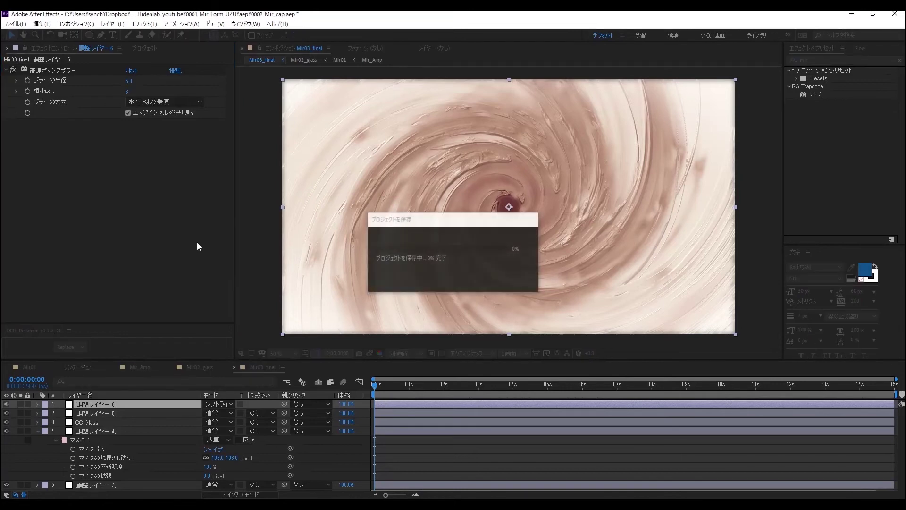
# - Rename adjustment layers 1–5 after their effects with OCD_Renamer
pyautogui.click(98, 412)
pyautogui.hotkey('ctrl', 'a')
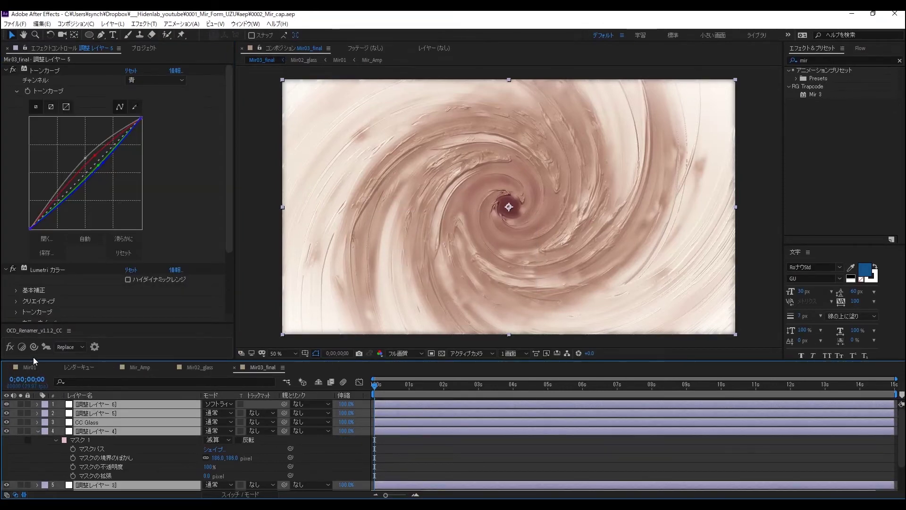
pyautogui.click(9, 347)
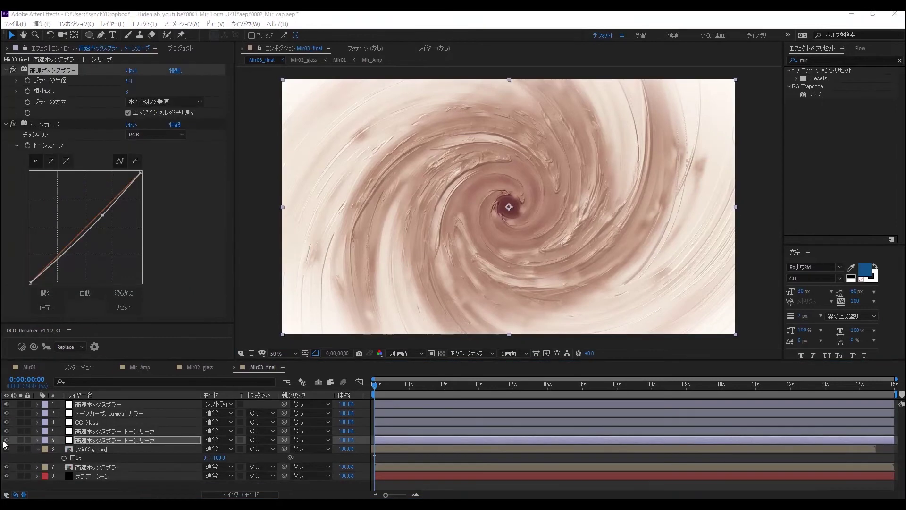
# - Draw an elliptical mask around the swirl centre on layer 5 and feather it 126 pixels
pyautogui.click(7, 440)
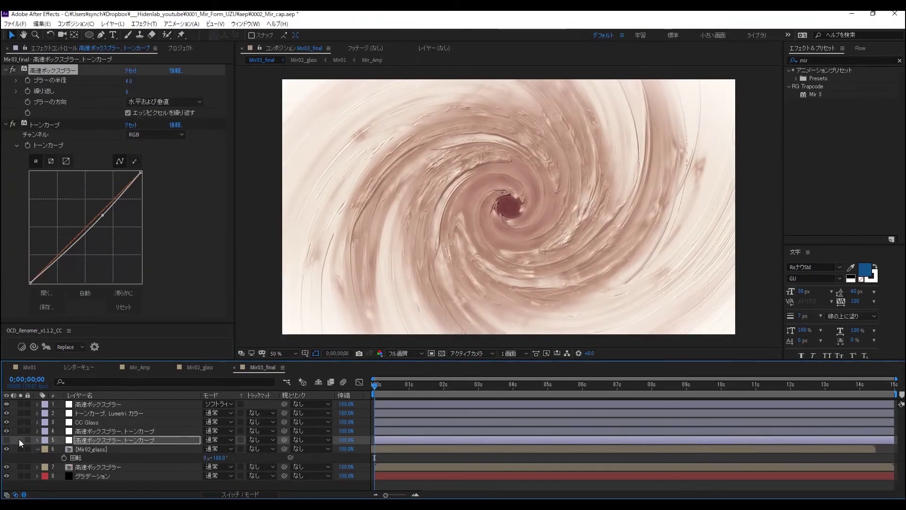
pyautogui.click(100, 440)
pyautogui.press('/')
pyautogui.click(88, 35)
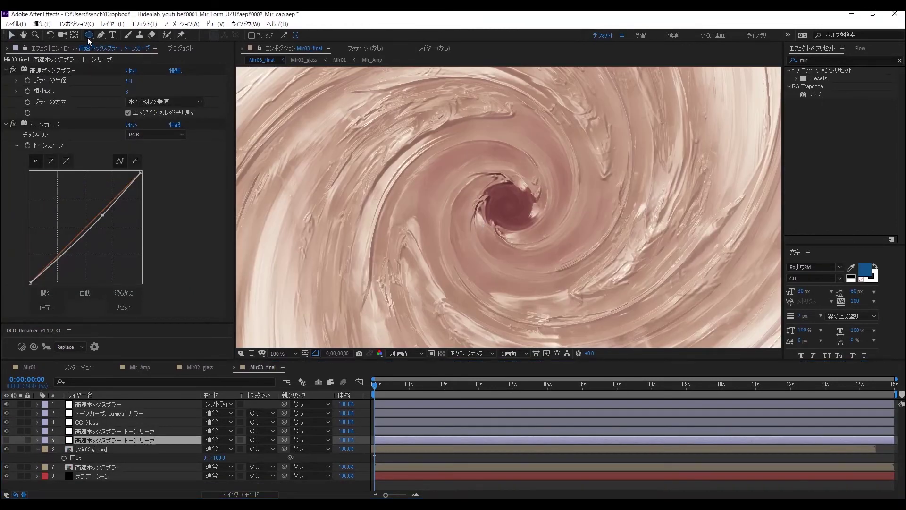
pyautogui.moveTo(364, 131)
pyautogui.mouseDown()
pyautogui.moveTo(657, 284)
pyautogui.moveTo(651, 278)
pyautogui.mouseUp()
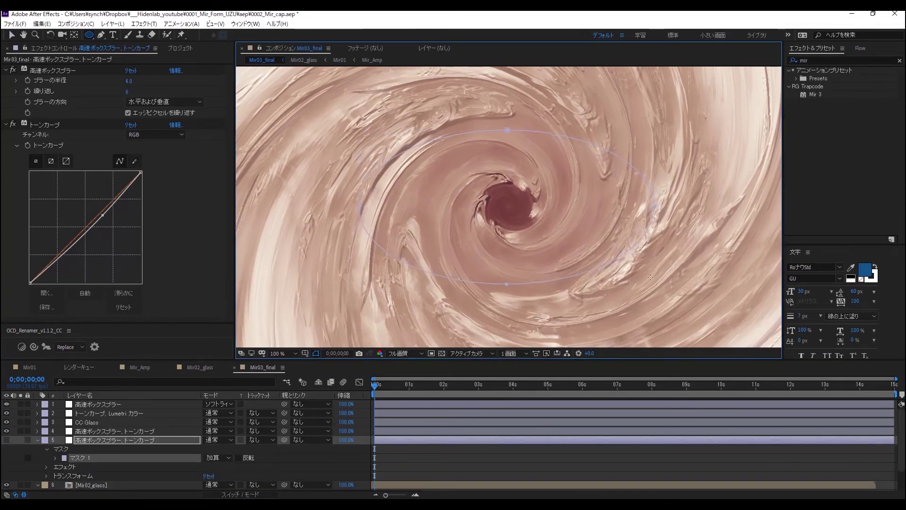
pyautogui.click(6, 439)
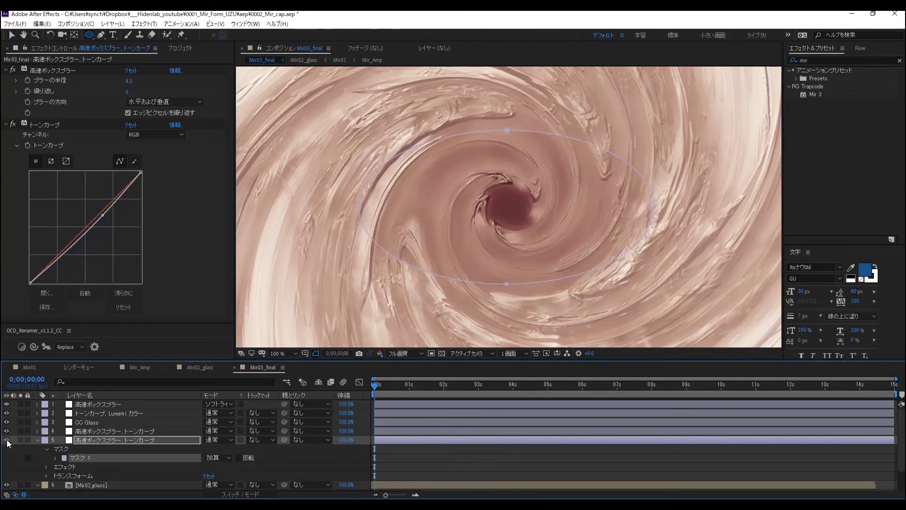
pyautogui.press('f')
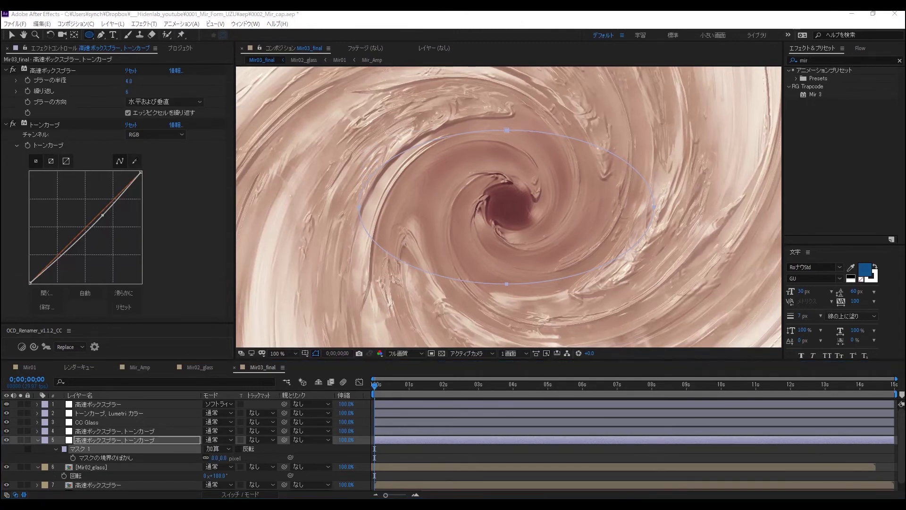
pyautogui.click(215, 458)
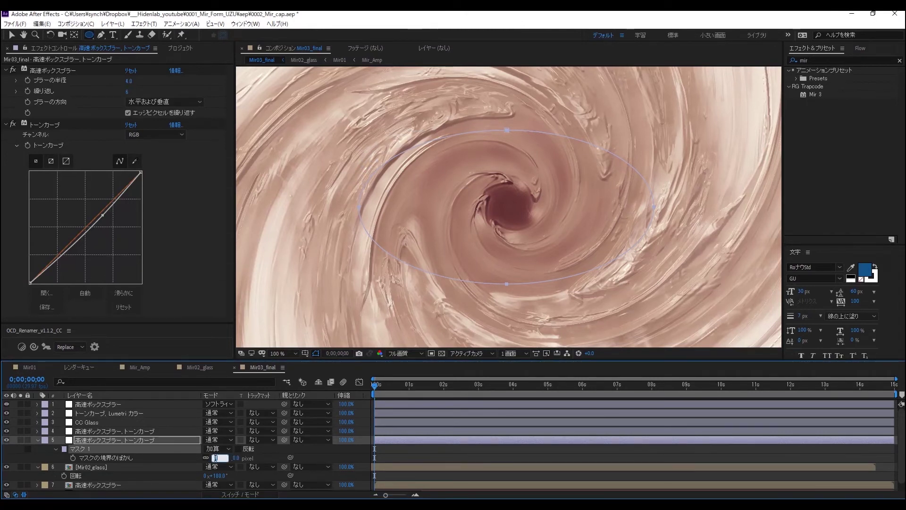
pyautogui.write('126')
pyautogui.press('Return')
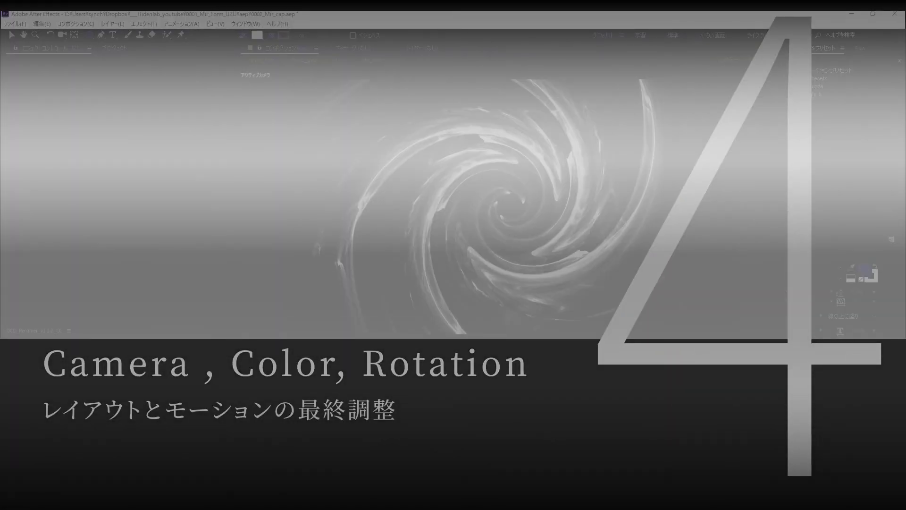
# - Dolly the Mir01 camera closer, setting its Position Z to -1252
pyautogui.press('c')
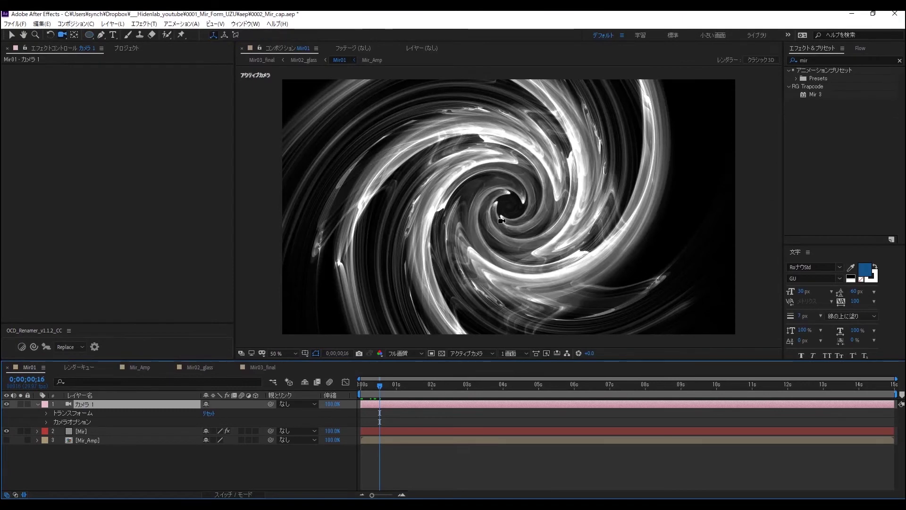
pyautogui.click(512, 210)
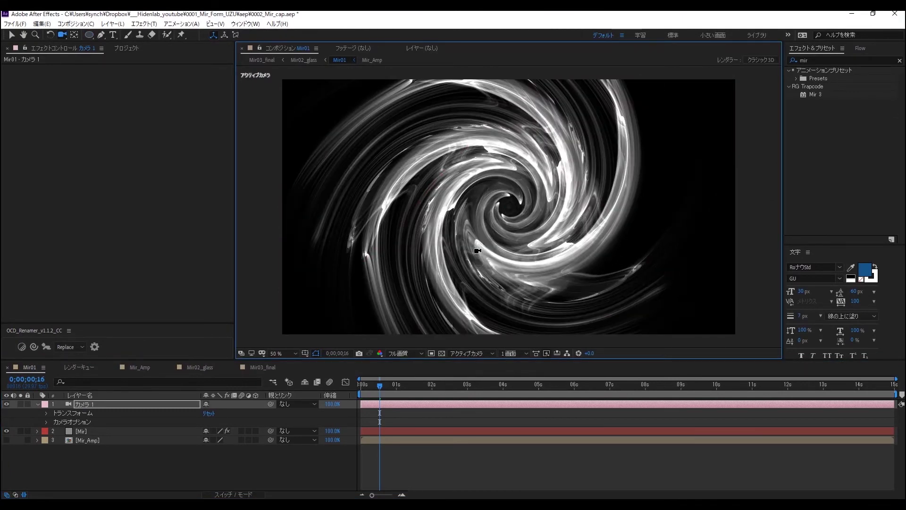
pyautogui.press('p')
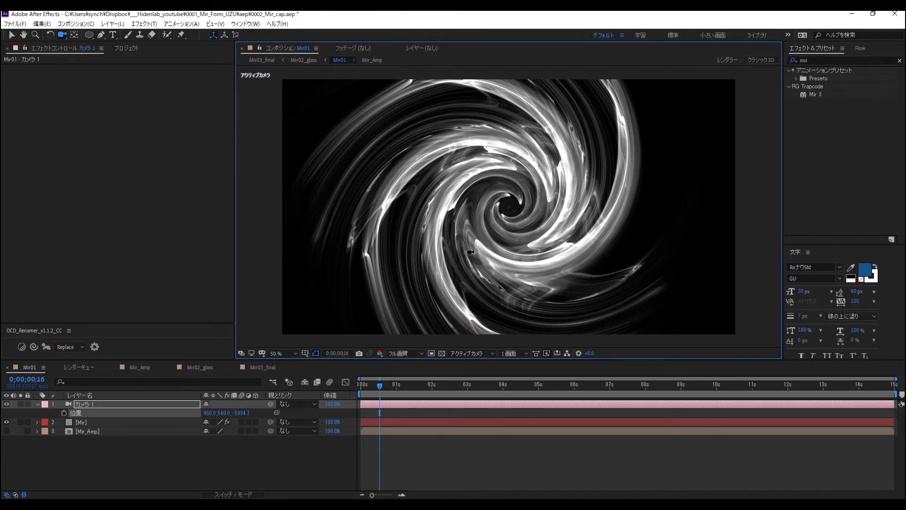
pyautogui.scroll(3, 521, 239)
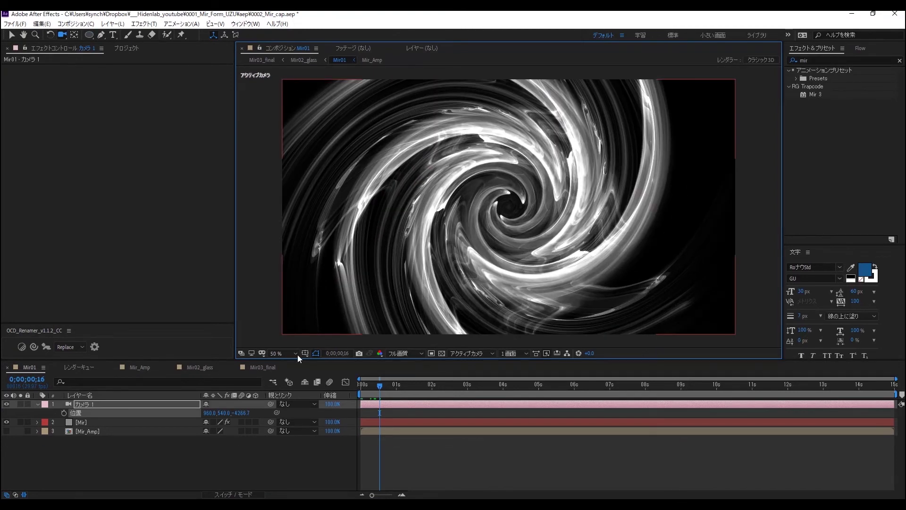
pyautogui.scroll(10, 640, 237)
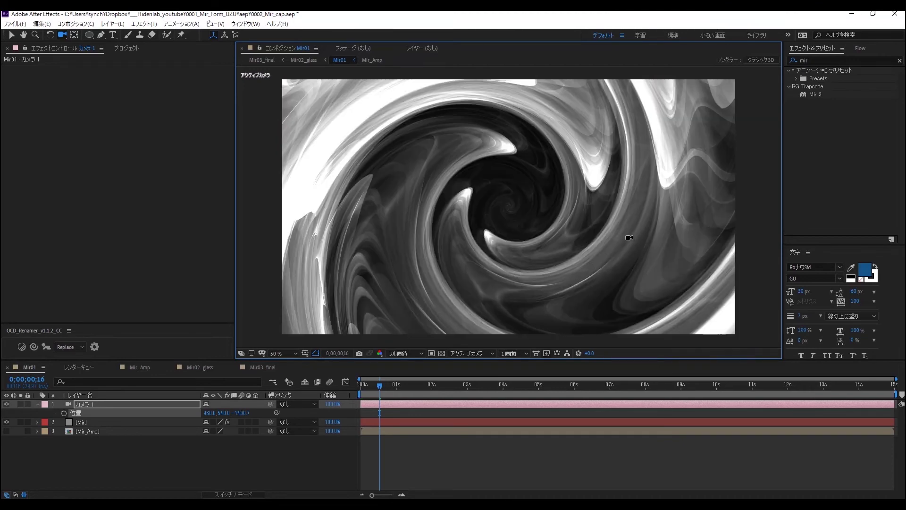
pyautogui.scroll(-1, 594, 259)
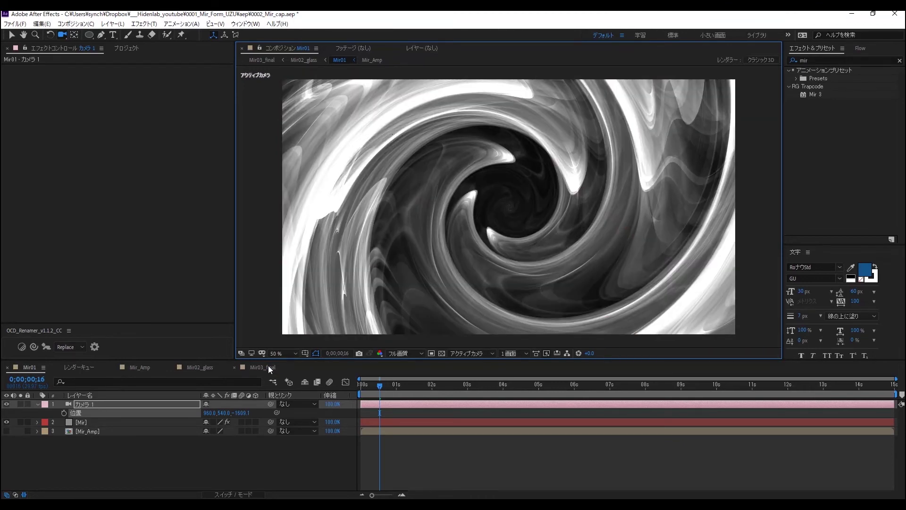
pyautogui.click(241, 413)
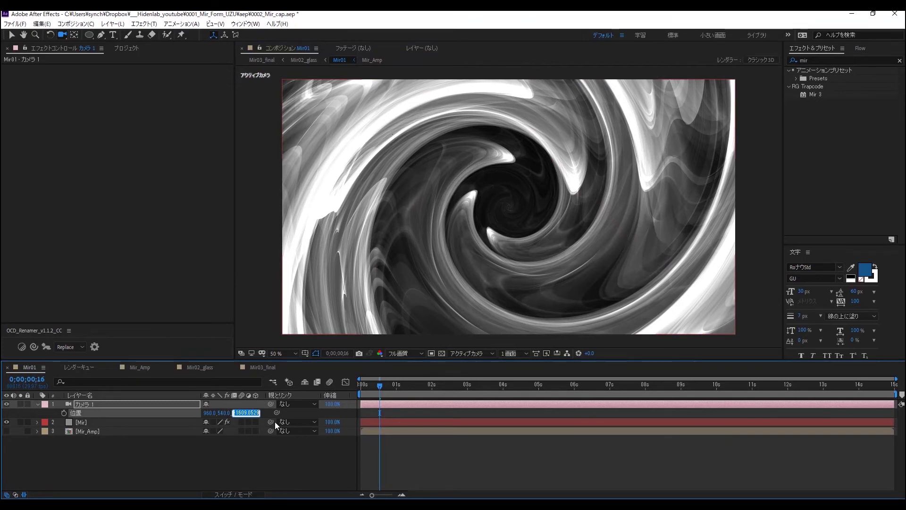
pyautogui.write('-1252')
pyautogui.press('Return')
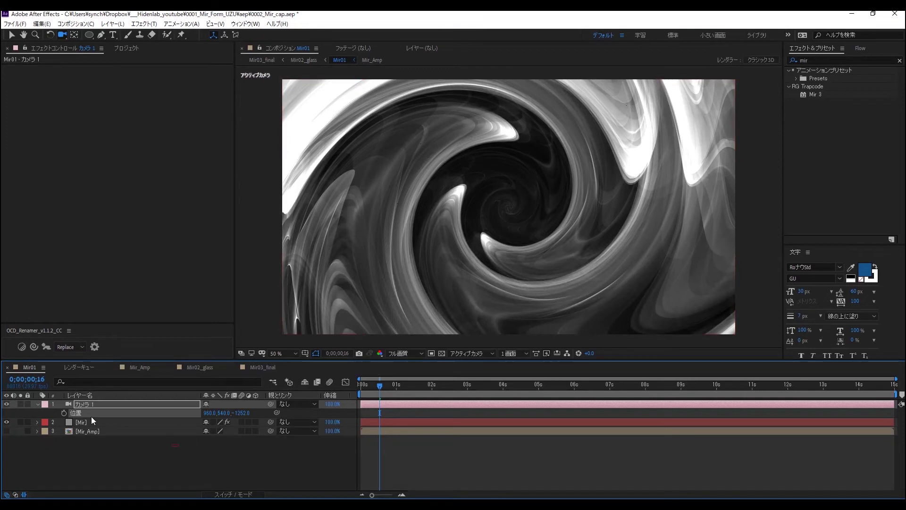
# - Expand Camera 1's transform and lens options and try Zoom values of 800, then 1300
pyautogui.click(37, 404)
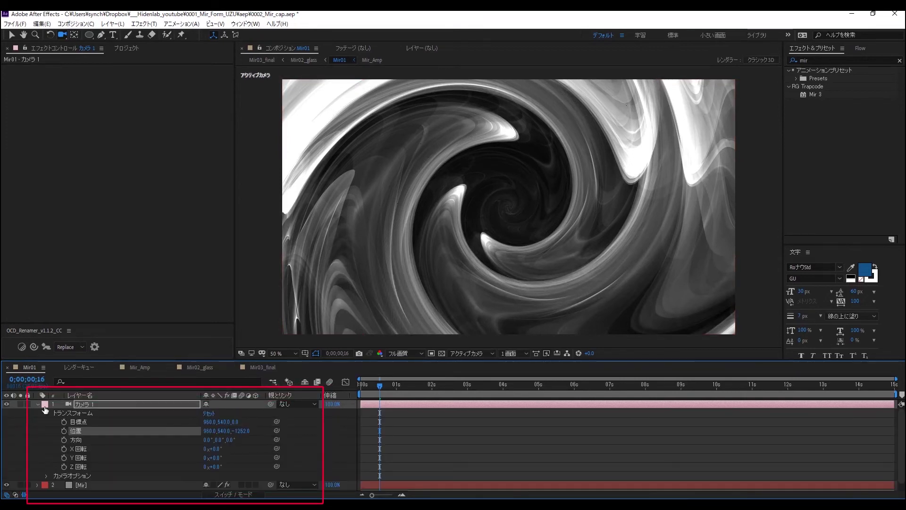
pyautogui.click(46, 476)
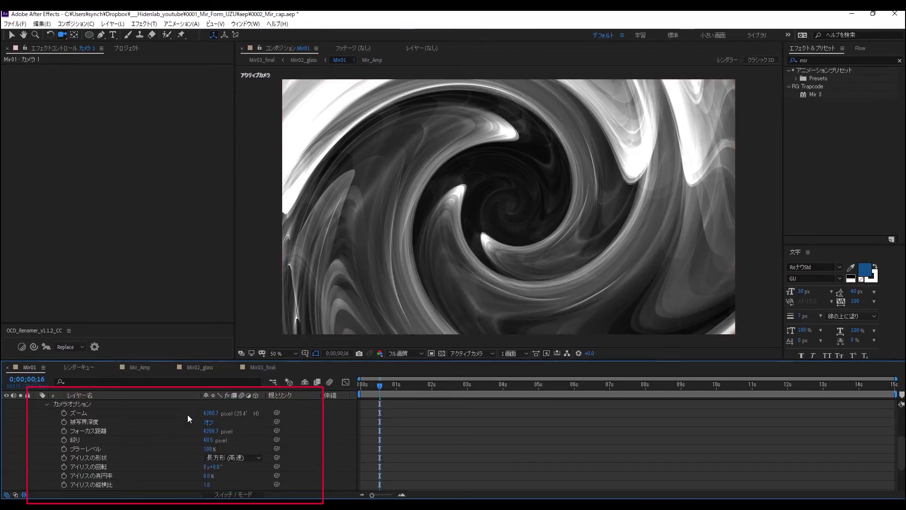
pyautogui.moveTo(207, 416); pyautogui.dragTo(211, 412)
pyautogui.click(211, 412)
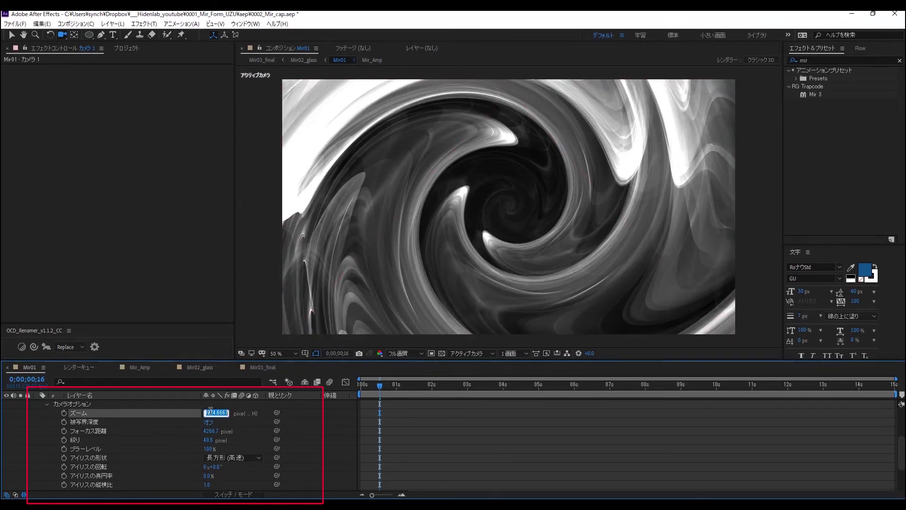
pyautogui.write('800')
pyautogui.press('Return')
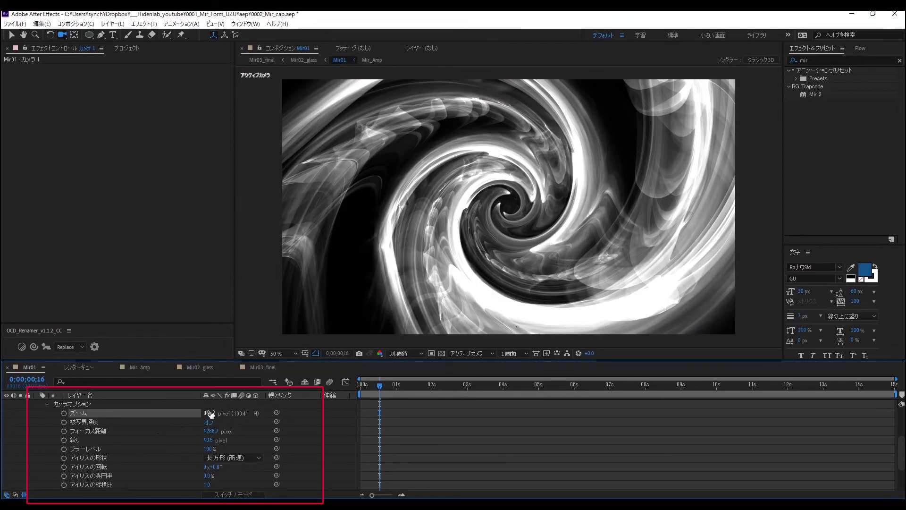
pyautogui.scroll(1, 210, 413)
pyautogui.click(211, 431)
pyautogui.write('1300')
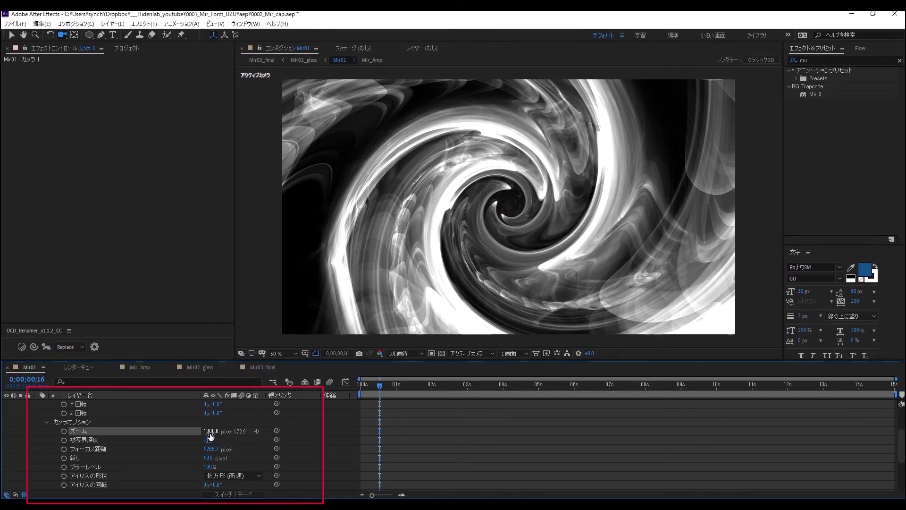
pyautogui.press('Return')
# - Scrub Camera 1's Z Position back to about -1371 and its Zoom to about 989
pyautogui.scroll(3, 212, 427)
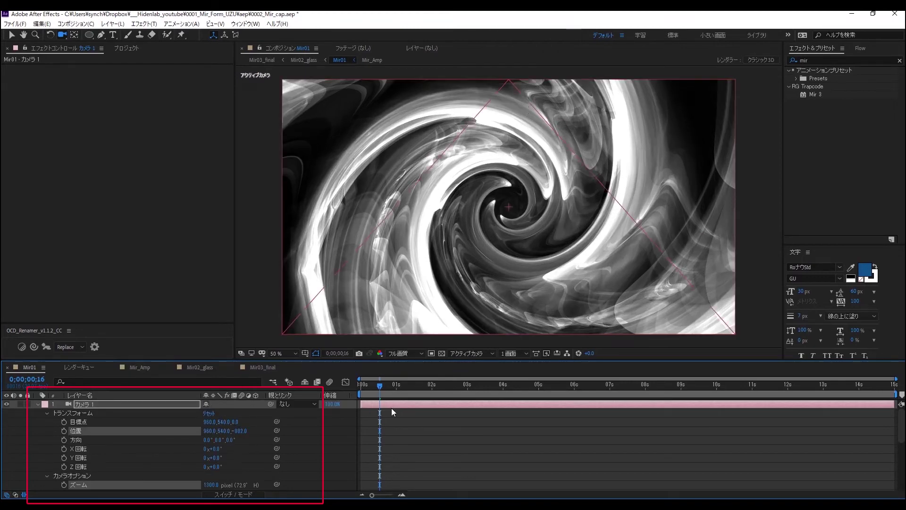
pyautogui.moveTo(241, 434); pyautogui.dragTo(187, 457)
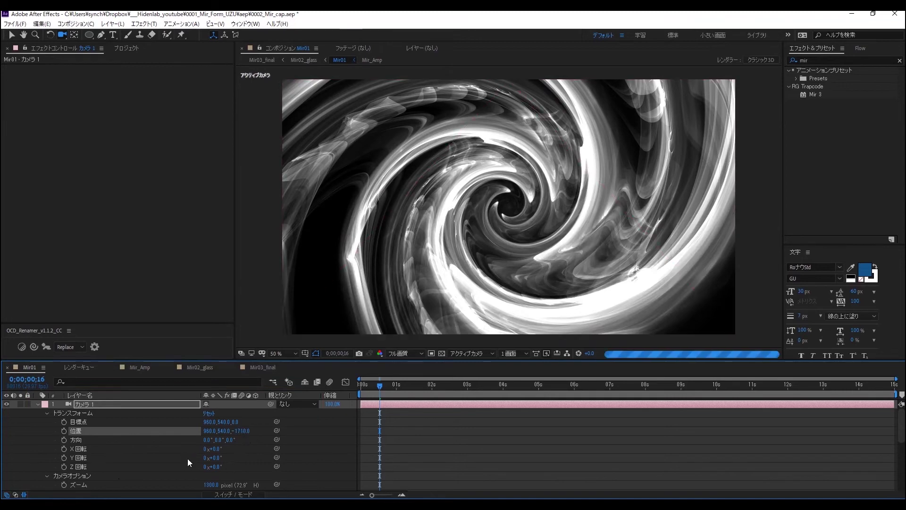
pyautogui.moveTo(234, 436); pyautogui.dragTo(277, 426)
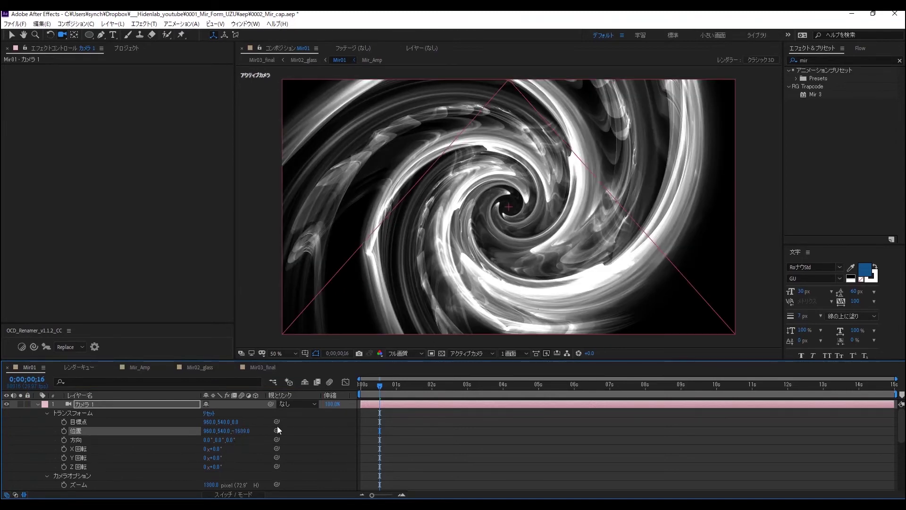
pyautogui.scroll(-3, 276, 430)
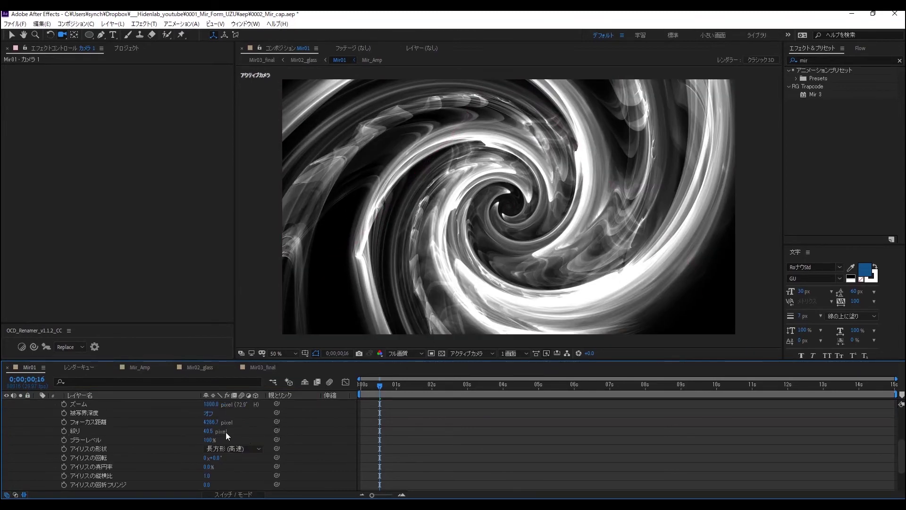
pyautogui.scroll(3, 222, 420)
pyautogui.moveTo(211, 431); pyautogui.dragTo(135, 477)
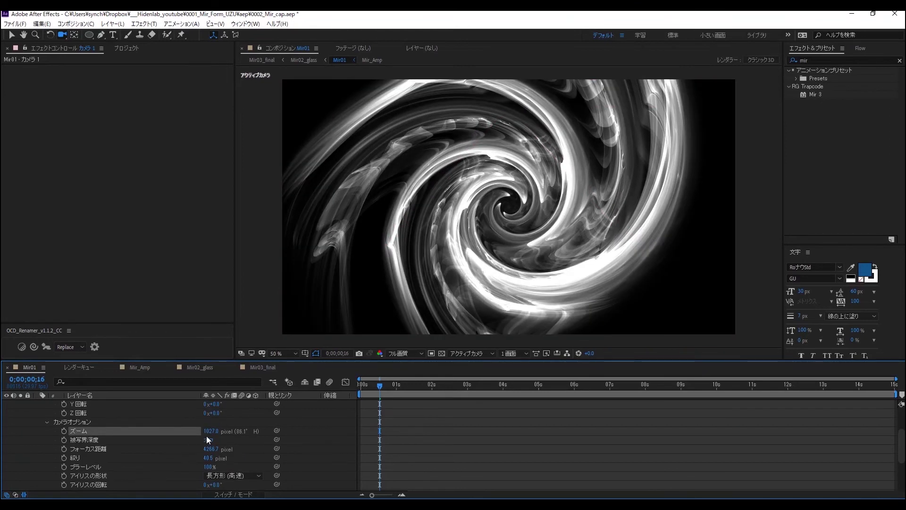
pyautogui.moveTo(206, 435)
pyautogui.mouseDown()
pyautogui.moveTo(200, 440)
pyautogui.moveTo(300, 424)
pyautogui.mouseUp()
pyautogui.scroll(3, 216, 441)
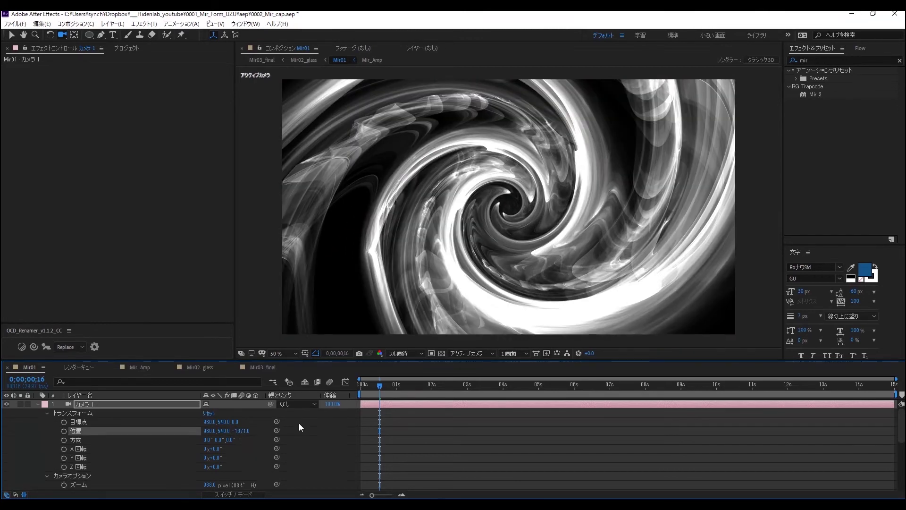
# - Go from Mir02_glass to Mir03_final via the comp flowchart and preview from the first frame
pyautogui.click(272, 386)
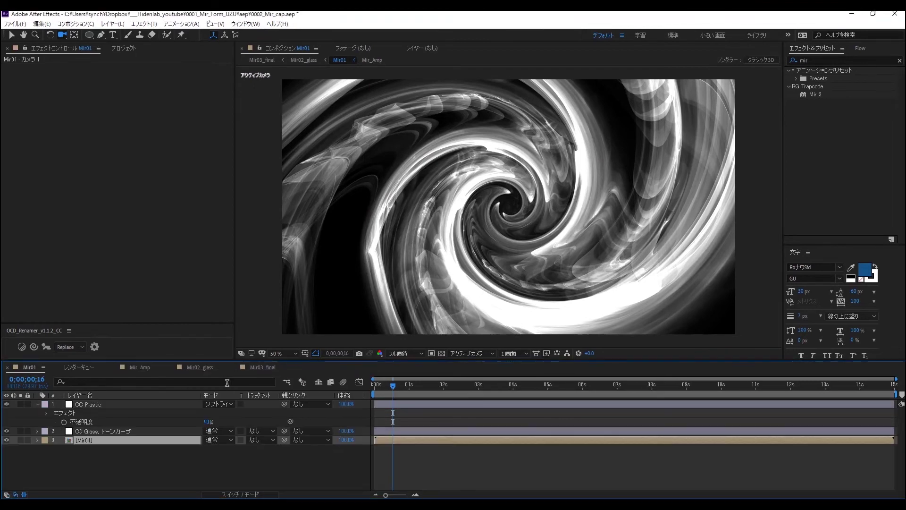
pyautogui.click(288, 382)
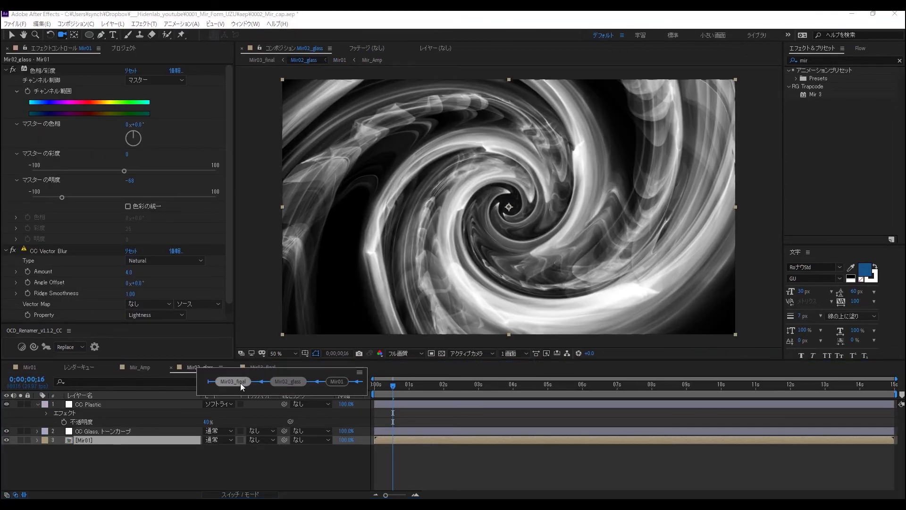
pyautogui.click(239, 384)
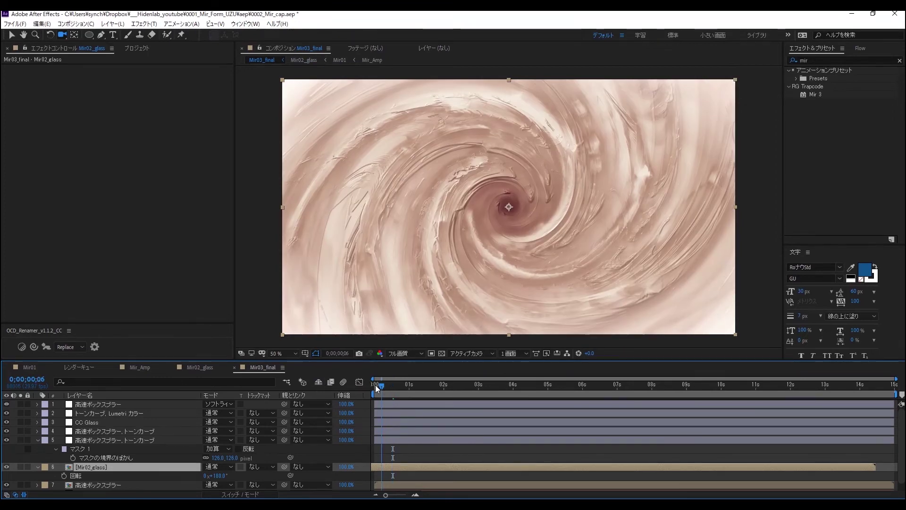
pyautogui.click(376, 384)
pyautogui.press('space')
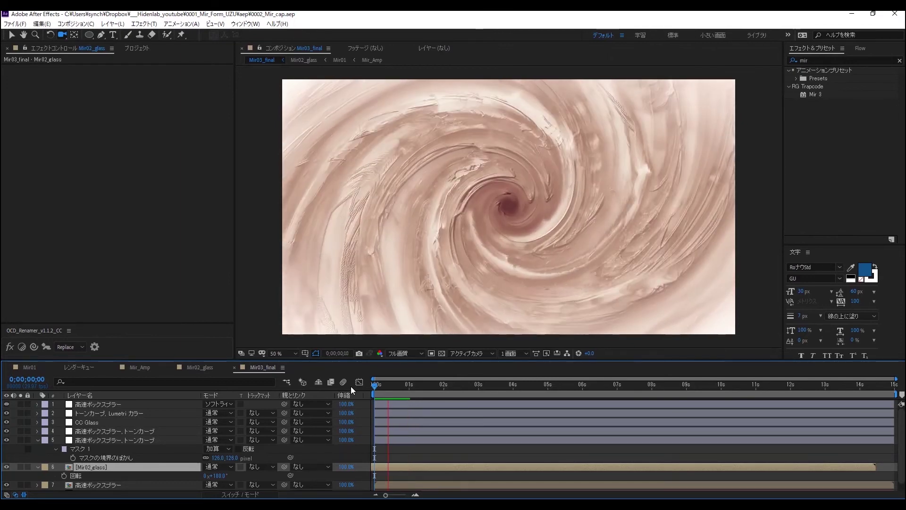
# - Solo layer 6 and restore layer 7, the blurred copy, to its source name
pyautogui.click(20, 467)
pyautogui.scroll(-1, 94, 467)
pyautogui.click(88, 478)
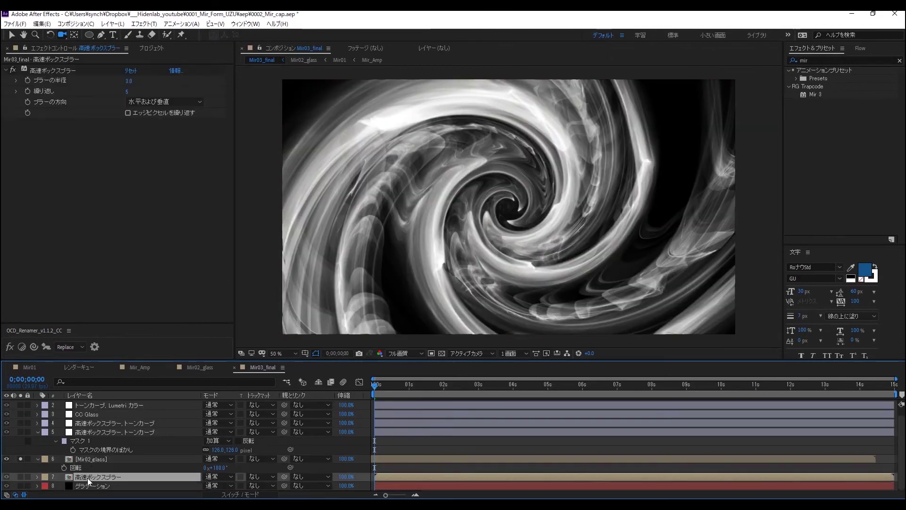
pyautogui.press('Return')
pyautogui.press('BackSpace')
pyautogui.press('Return')
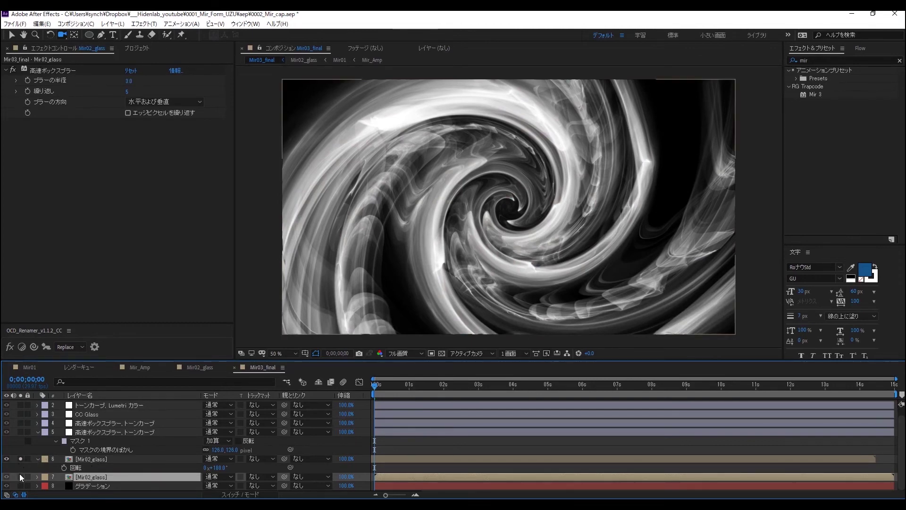
# - Pre-compose layers 6 and 7 into a new composition named Mir02_glass_2
pyautogui.click(82, 460)
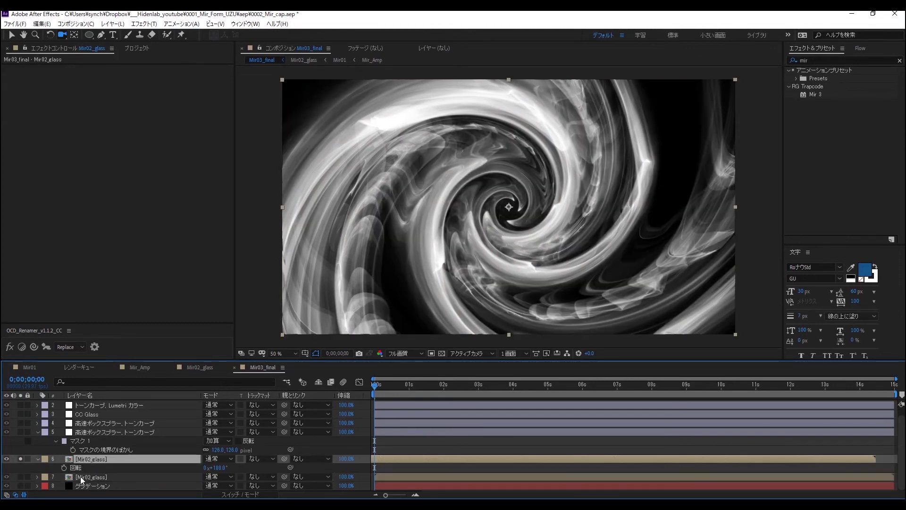
pyautogui.keyDown('ctrl'); pyautogui.click(83, 479); pyautogui.keyUp('ctrl')
pyautogui.hotkey('ctrl', 'shift', 'c')
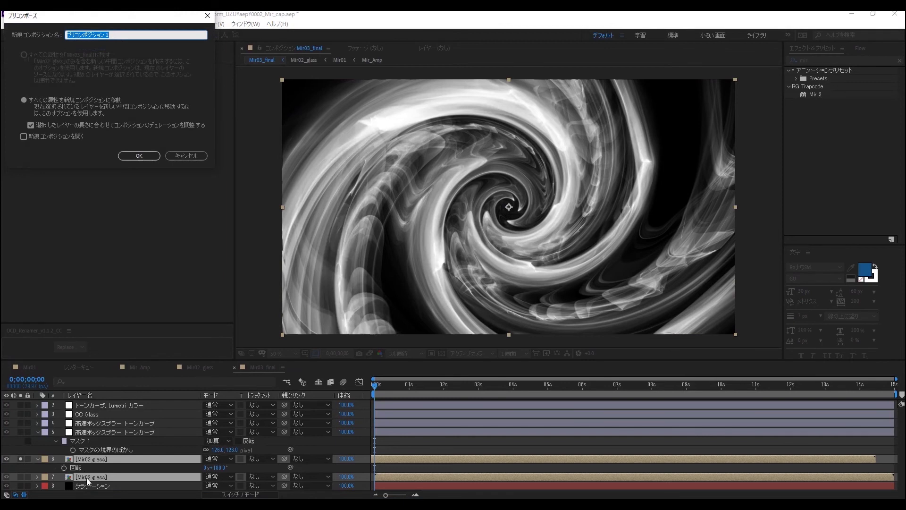
pyautogui.hotkey('ctrl', 'v')
pyautogui.press('Return')
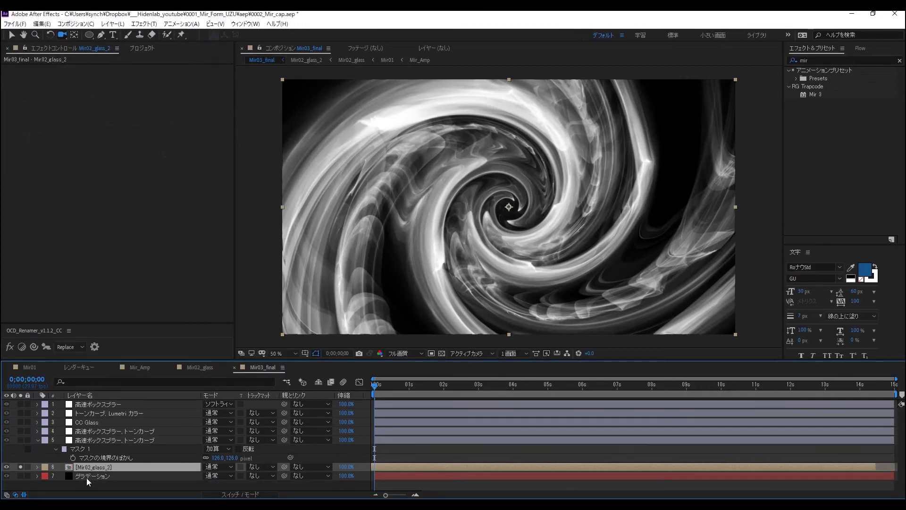
# - Unsolo layer 6 and set the CC Glass Bump Map to 6. Mir02_glass_2
pyautogui.click(19, 466)
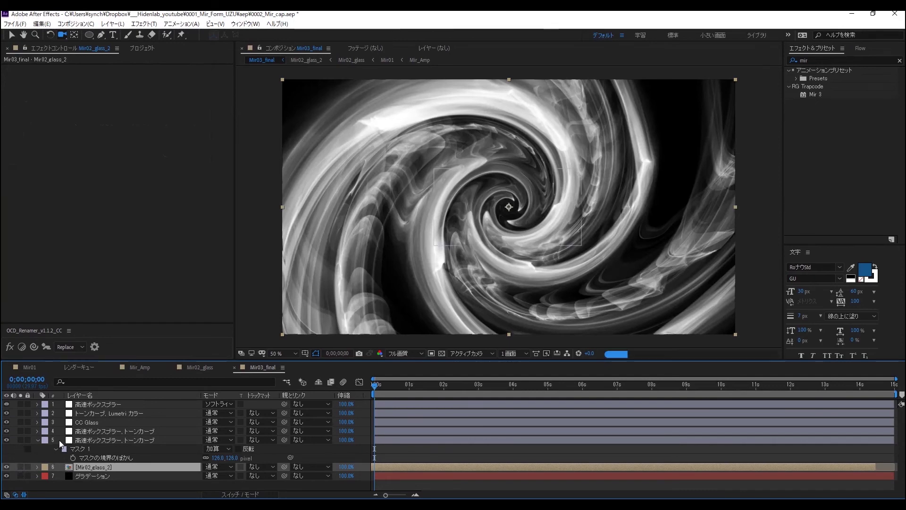
pyautogui.click(89, 425)
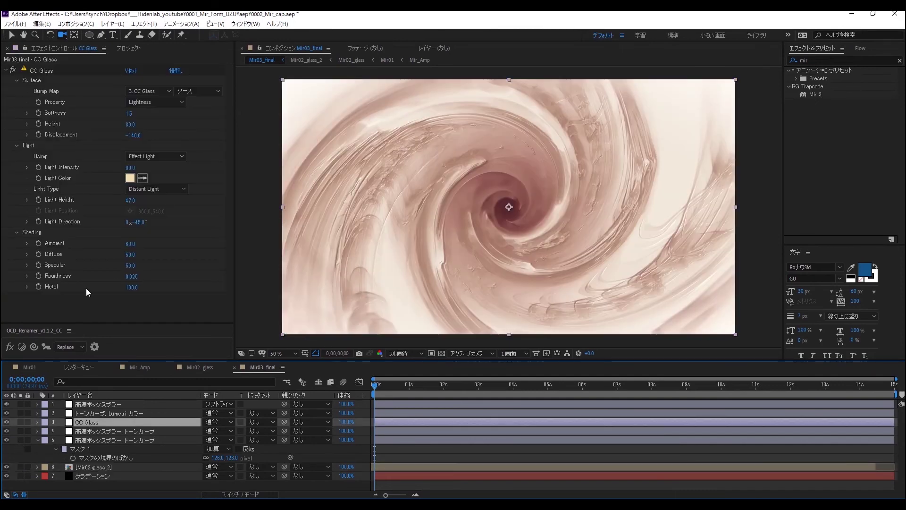
pyautogui.click(136, 92)
pyautogui.click(149, 165)
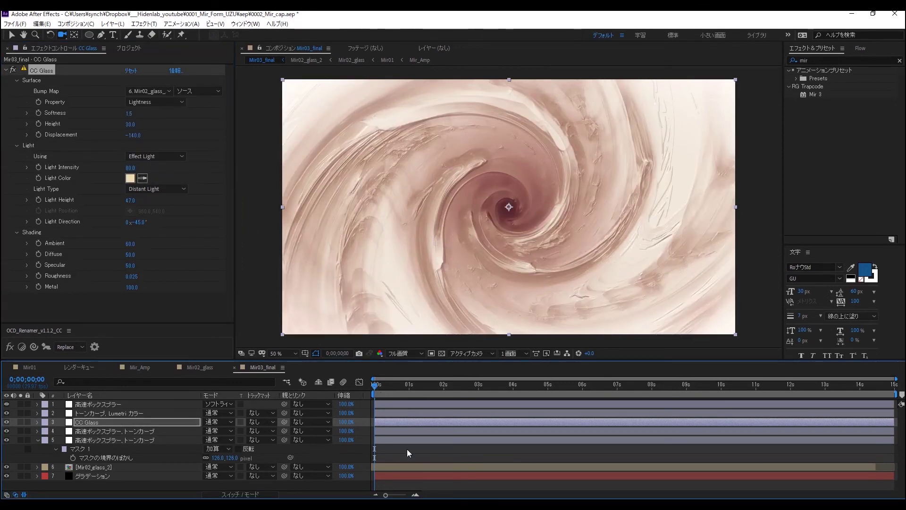
# - Open the Mir02_glass_2 precomp and preview the animation
pyautogui.click(406, 466)
pyautogui.doubleClick(407, 466)
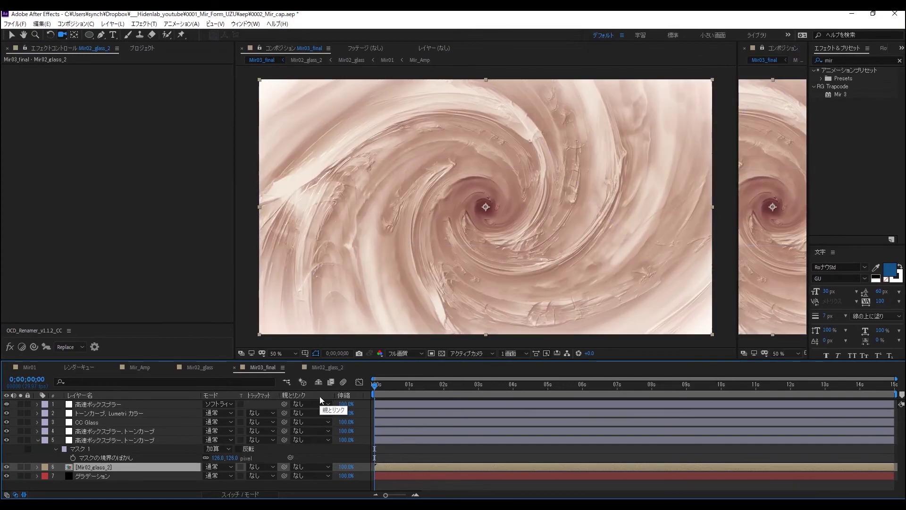
pyautogui.press('space')
# - Add a fitted ellipse mask to the top Mir02_glass layer and narrow it into a taller oval
pyautogui.click(326, 367)
pyautogui.click(90, 404)
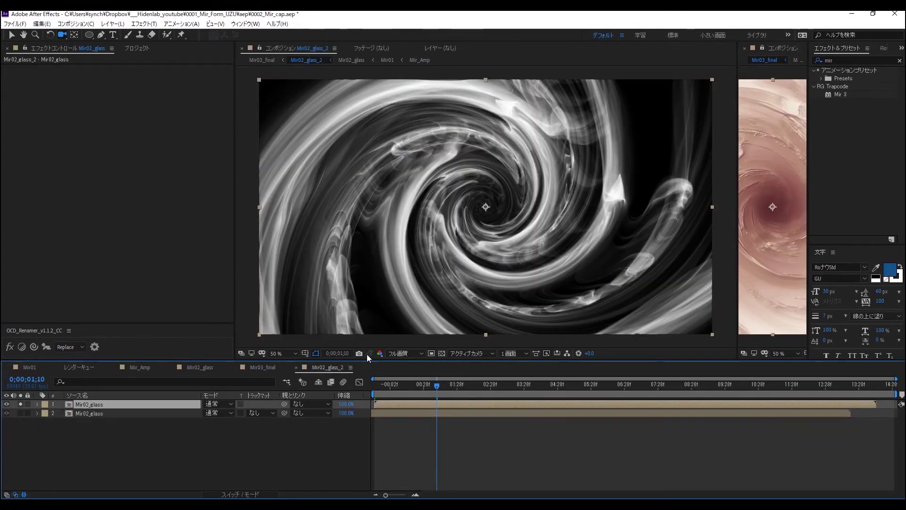
pyautogui.press(',')
pyautogui.press(',')
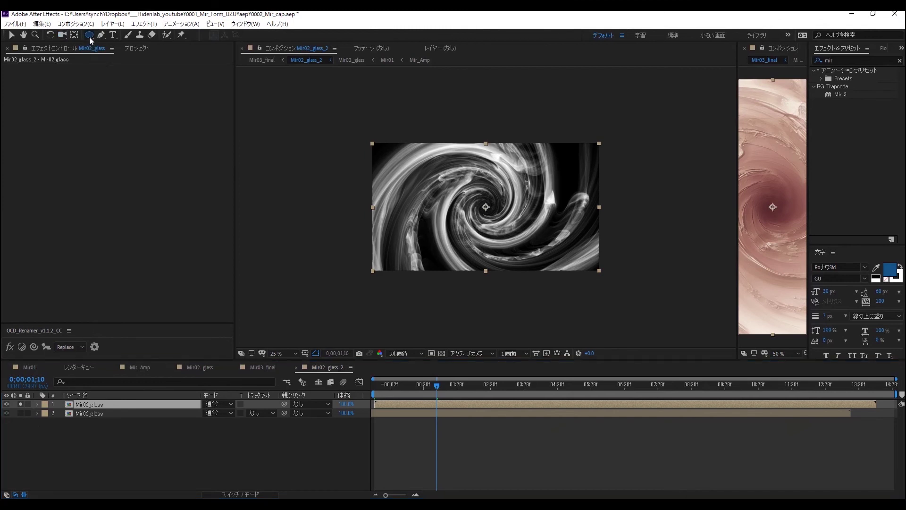
pyautogui.doubleClick(89, 36)
pyautogui.press('v')
pyautogui.click(598, 207)
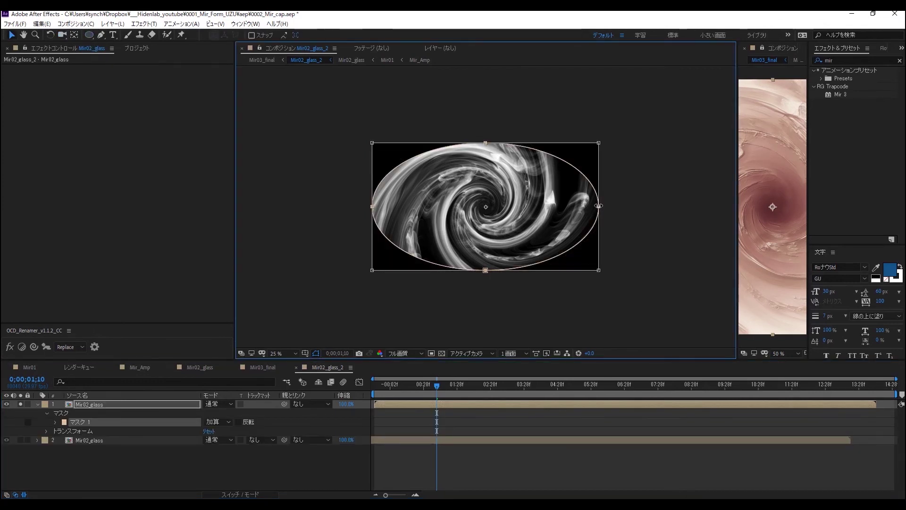
pyautogui.moveTo(598, 205); pyautogui.dragTo(566, 204)
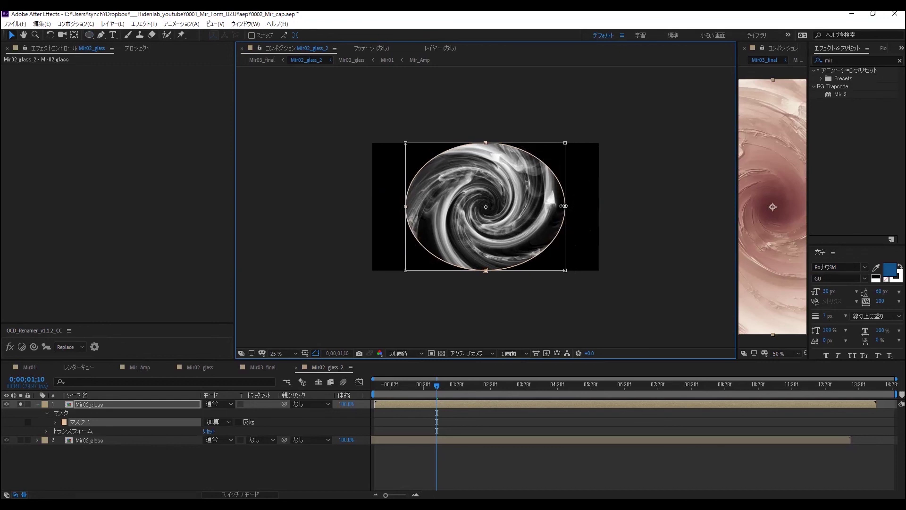
# - Feather the mask 250 pixels, solo the unmasked Mir02_glass layer, and return to Mir03_final
pyautogui.press('f')
pyautogui.click(216, 422)
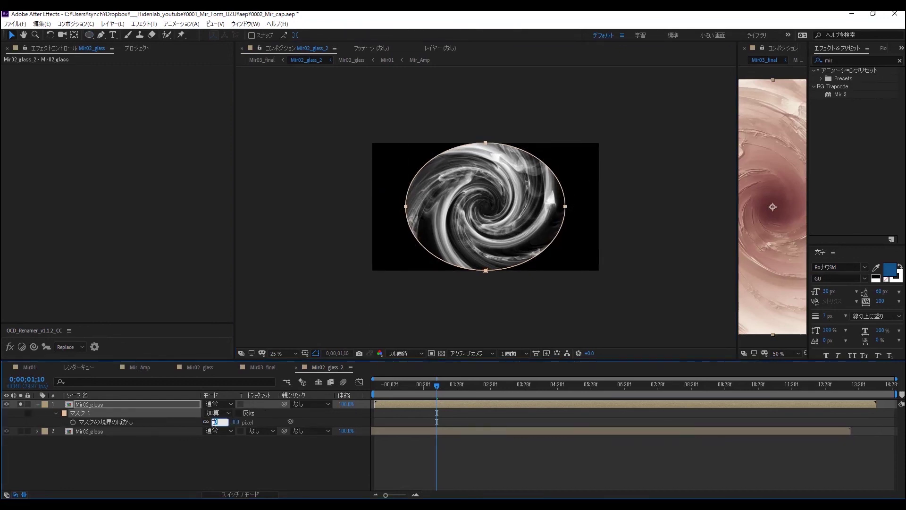
pyautogui.write('250')
pyautogui.press('Return')
pyautogui.click(52, 441)
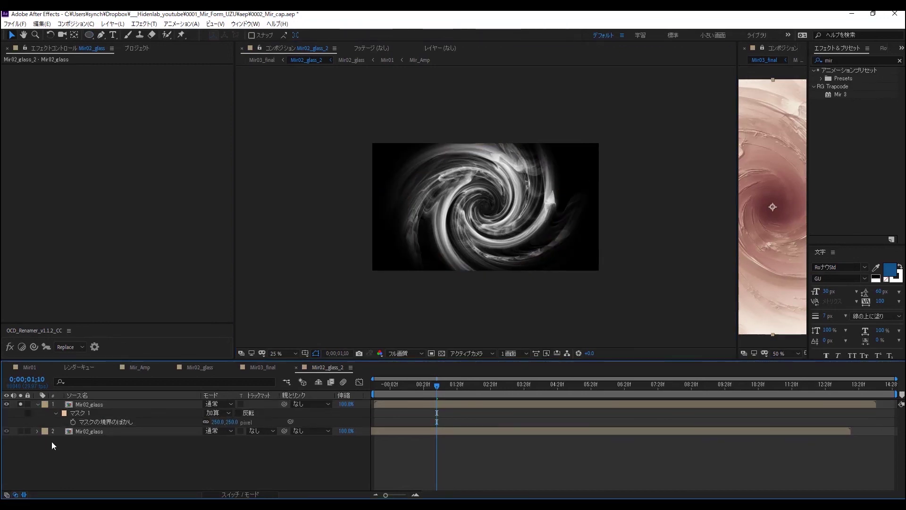
pyautogui.click(21, 431)
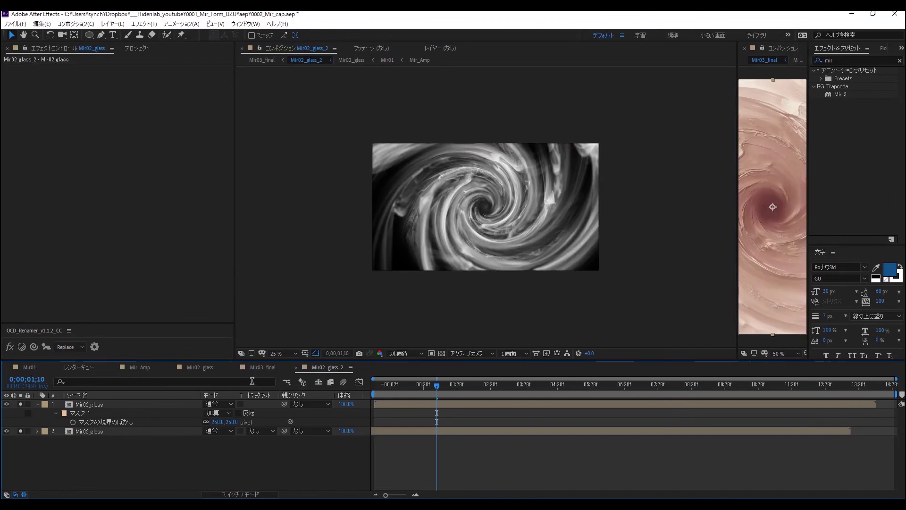
pyautogui.click(285, 382)
pyautogui.click(242, 381)
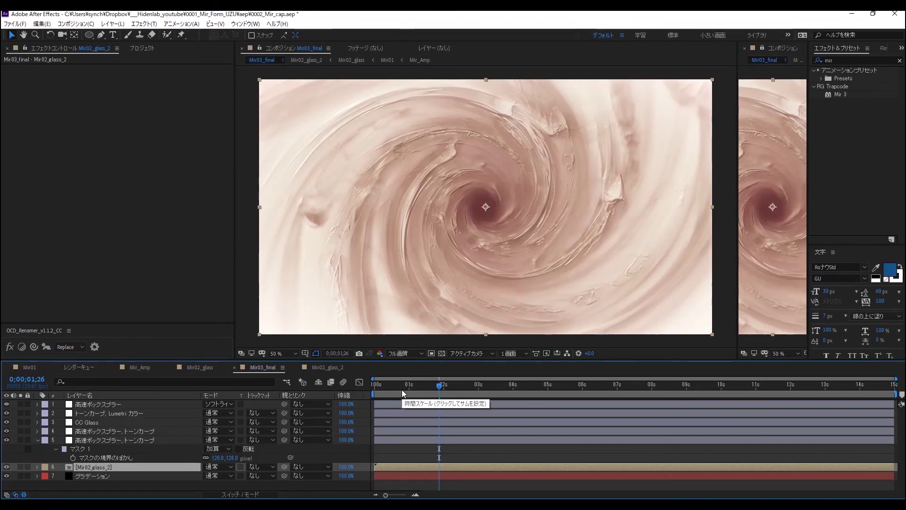
# - On the Tone Curve/Lumetri layer, drag the RGB tone curve point slightly down
pyautogui.click(67, 415)
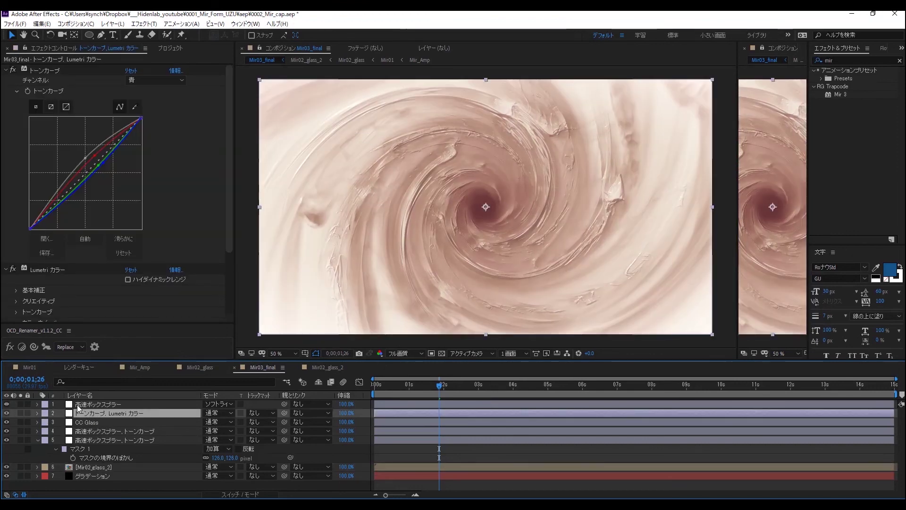
pyautogui.moveTo(85, 159); pyautogui.dragTo(86, 168)
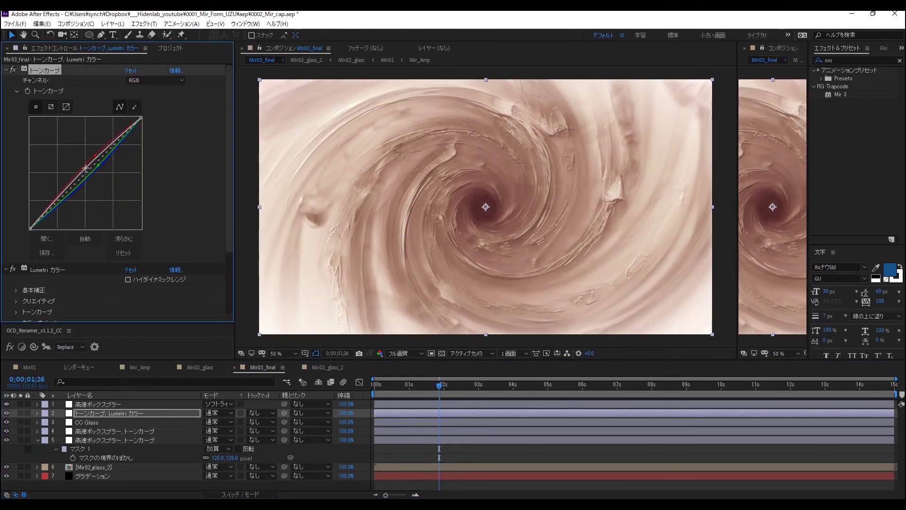